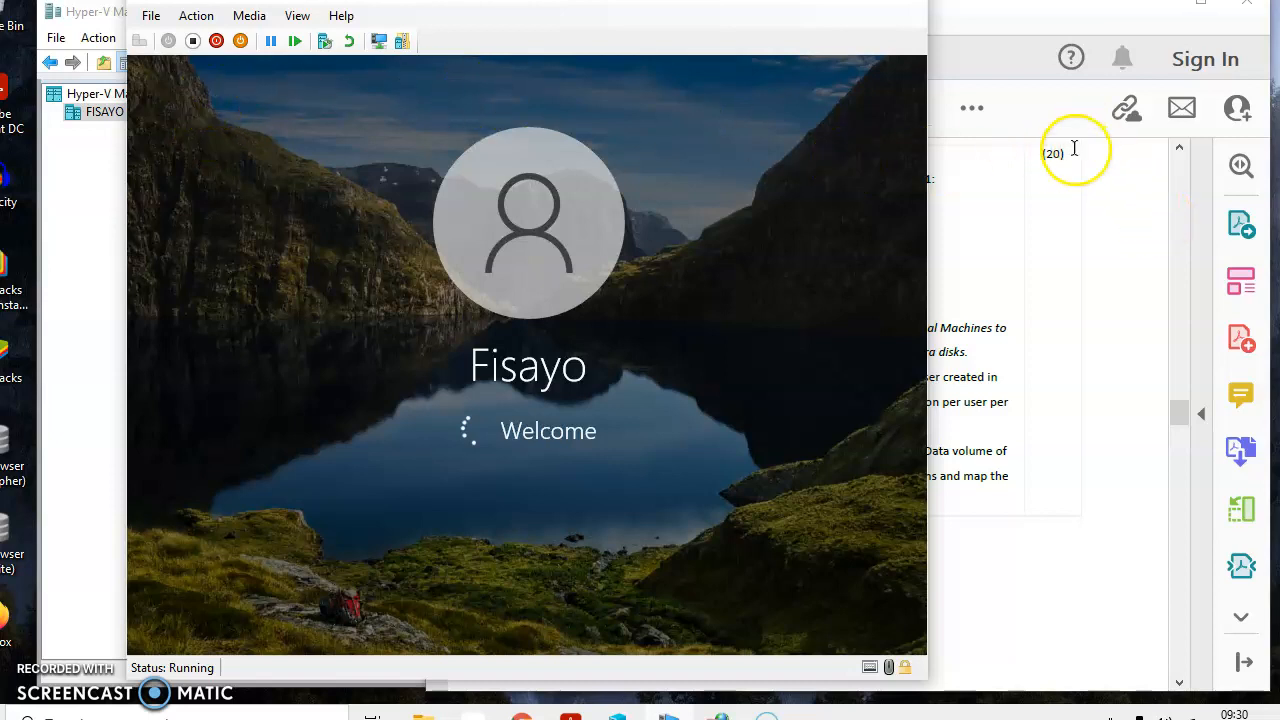
Step: Bring the virtual machine window in front of the assignment PDF and widen it on both sides to nearly the full screen width
{"action": "left_click", "coordinate": [1016, 77]}
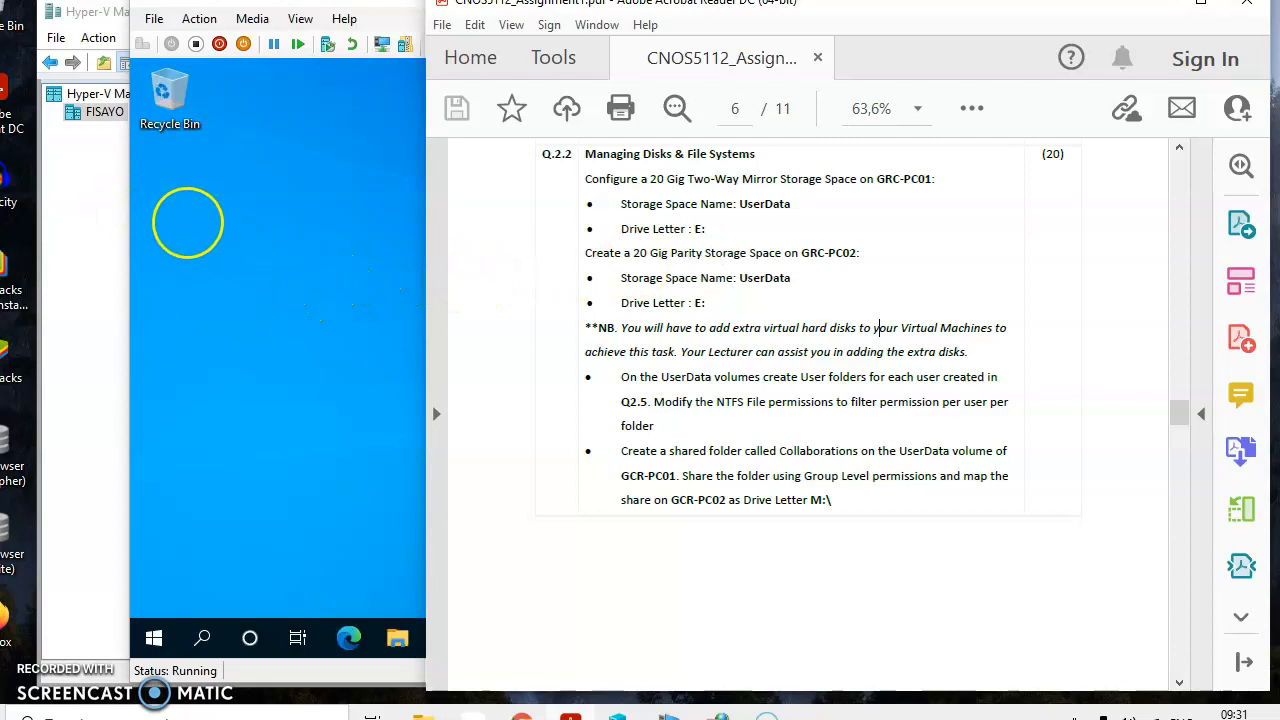
{"action": "left_click", "coordinate": [203, 237]}
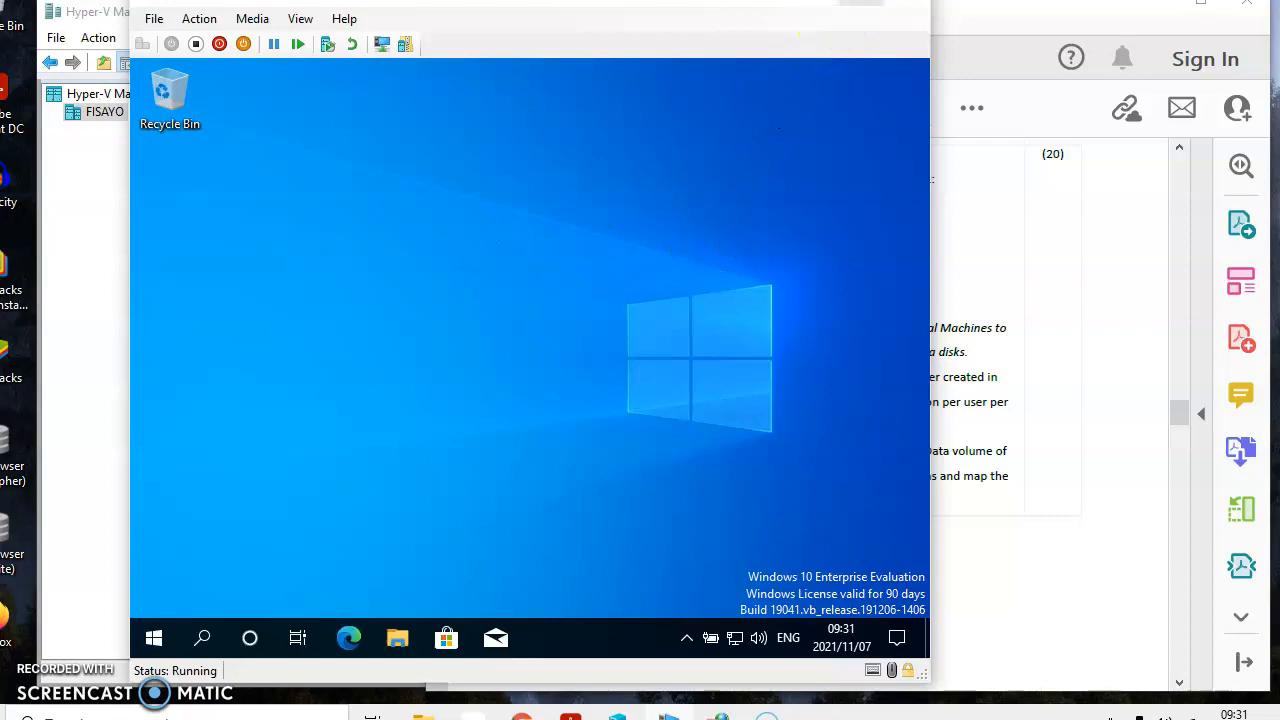
{"action": "left_click", "coordinate": [861, 2]}
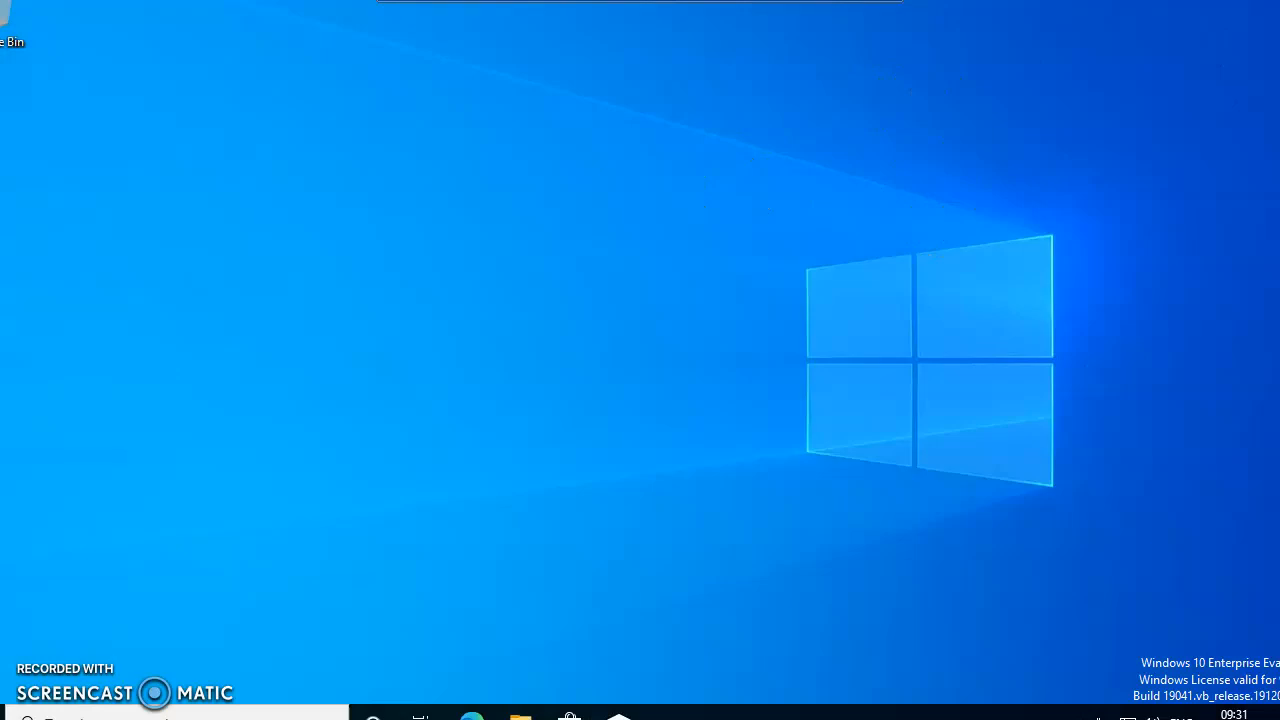
{"action": "left_click", "coordinate": [861, 1]}
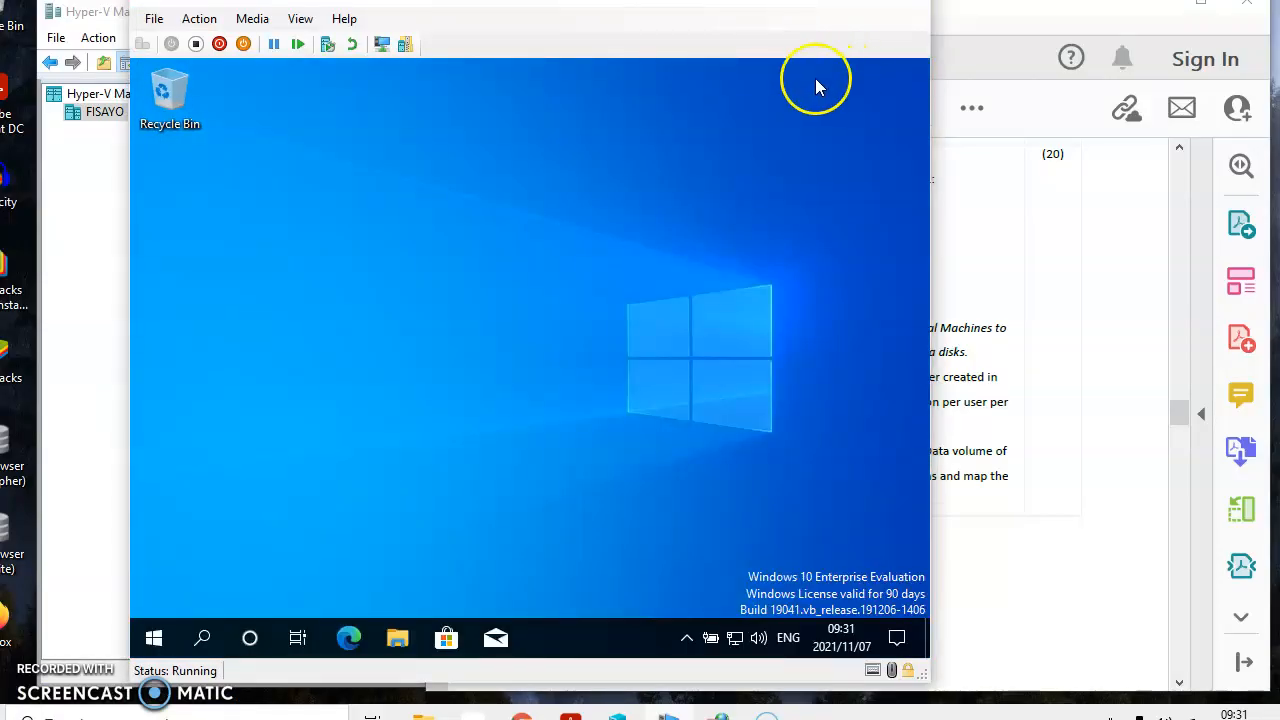
{"action": "left_click_drag", "start_coordinate": [931, 140], "coordinate": [1234, 214]}
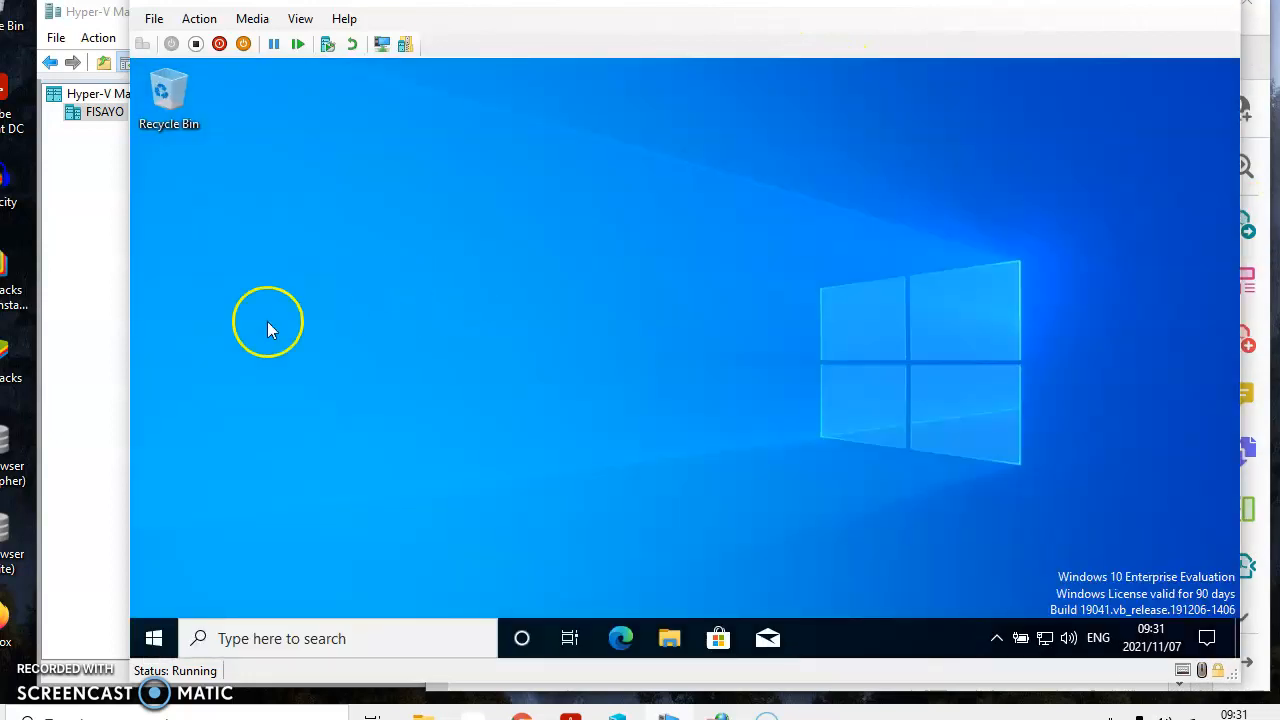
{"action": "left_click_drag", "start_coordinate": [124, 333], "coordinate": [36, 330]}
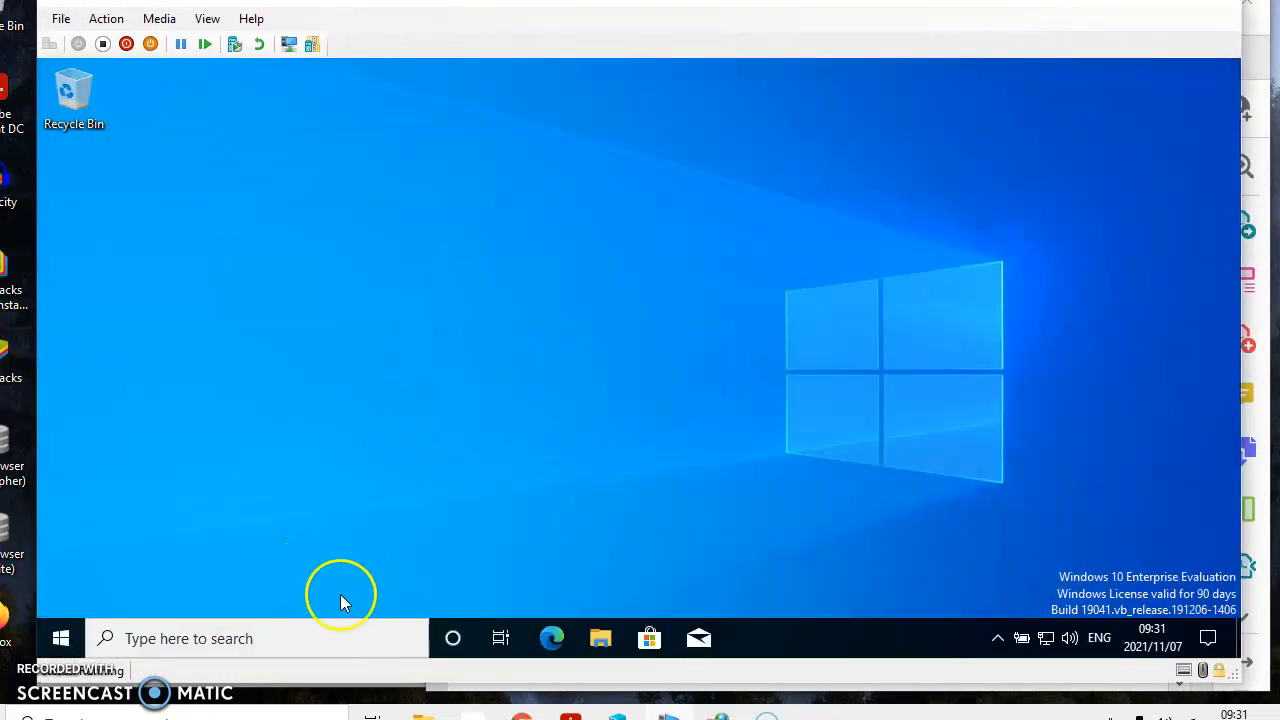
Step: Find and open Computer Management in the virtual machine and show Disk Management under Storage
{"action": "left_click", "coordinate": [318, 633]}
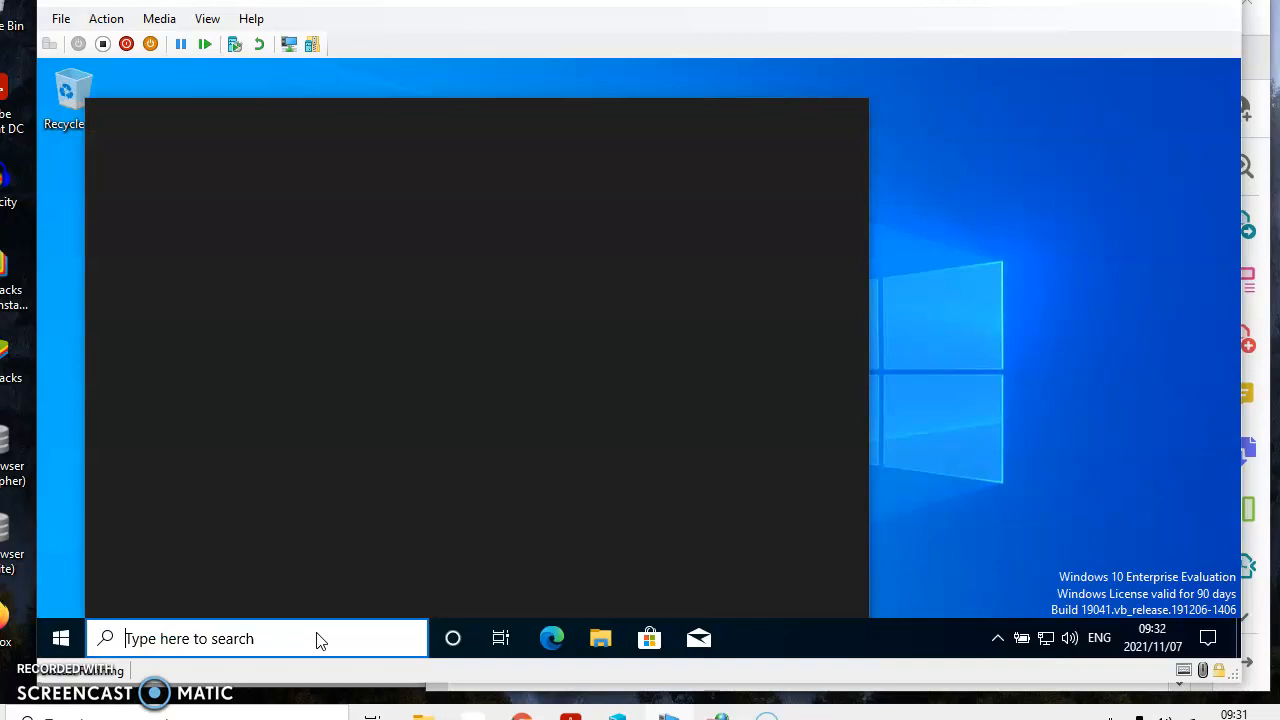
{"action": "type", "text": "computer"}
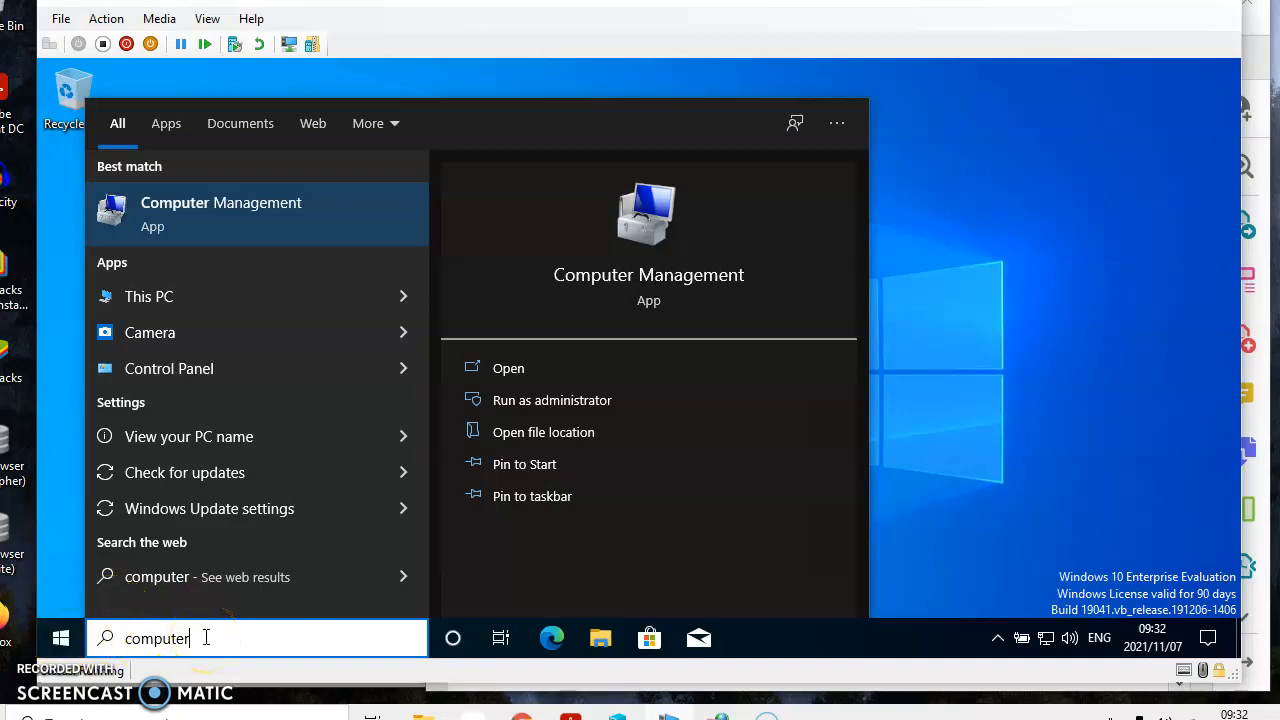
{"action": "type", "text": "mana"}
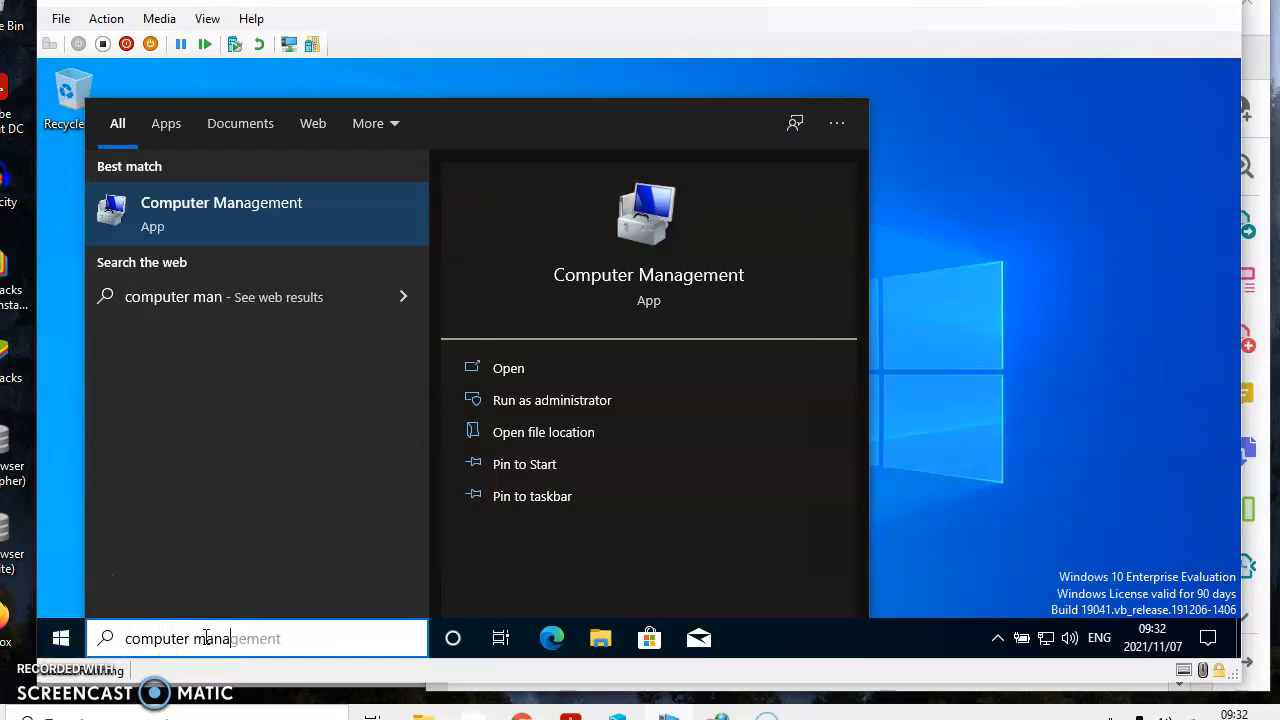
{"action": "left_click", "coordinate": [191, 213]}
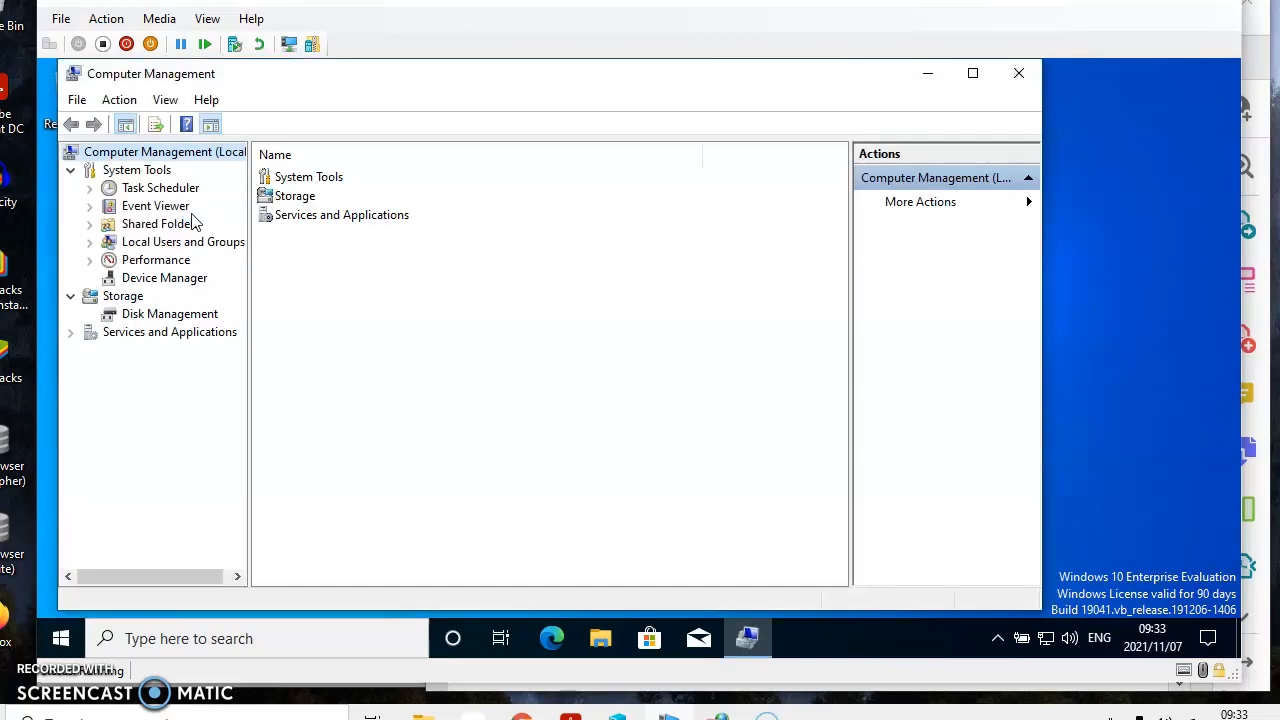
{"action": "left_click", "coordinate": [137, 318]}
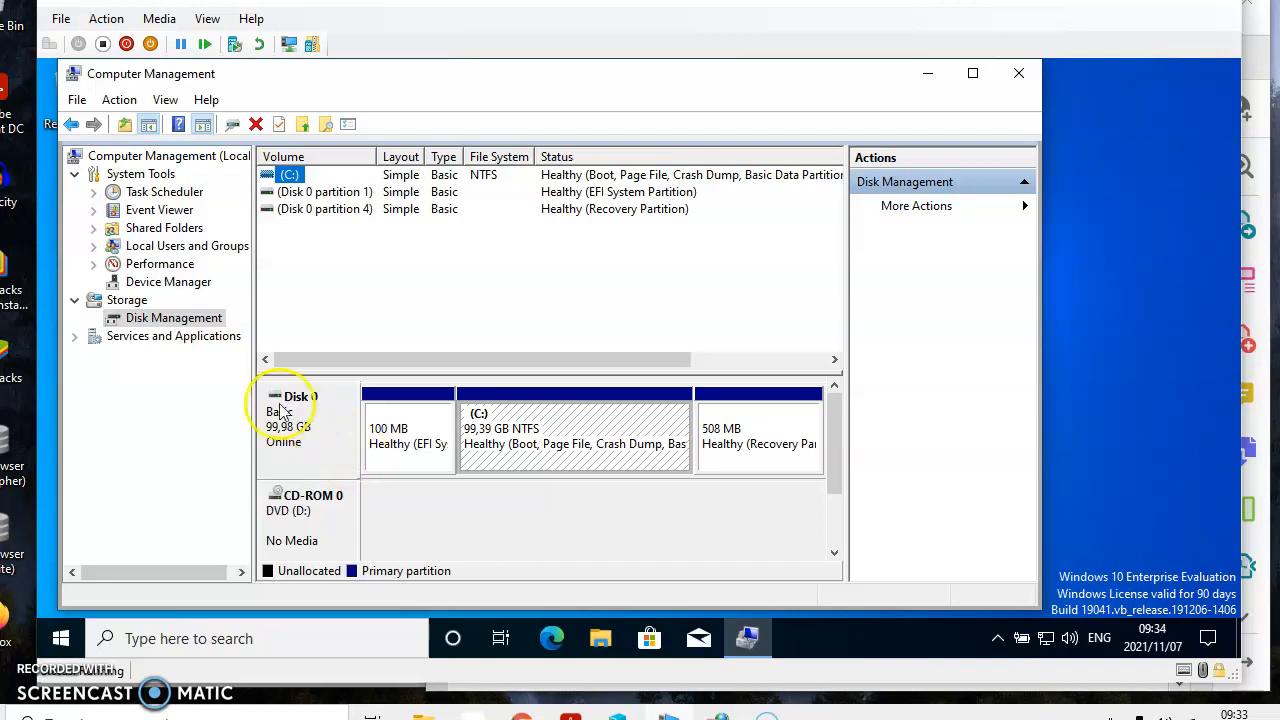
Step: Start creating a virtual hard disk and, while browsing for its location, add a folder named Storage VHDs in Documents and open it
{"action": "left_click", "coordinate": [108, 103]}
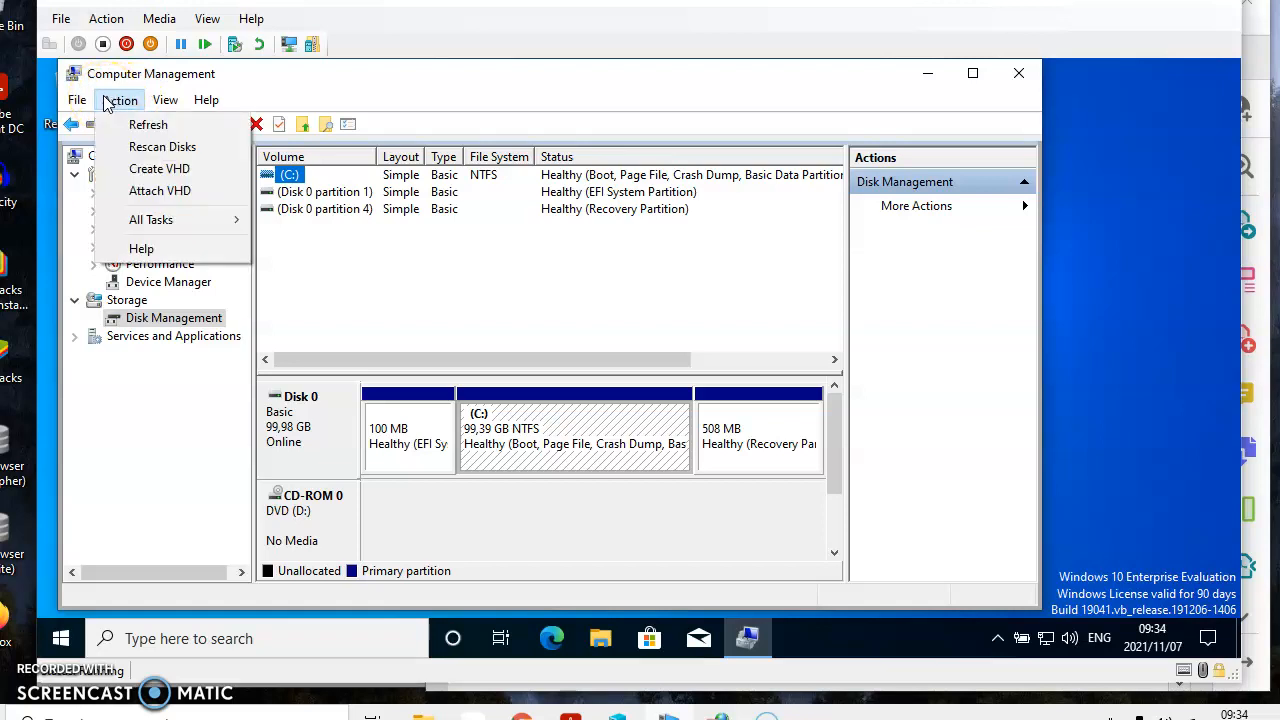
{"action": "left_click", "coordinate": [125, 175]}
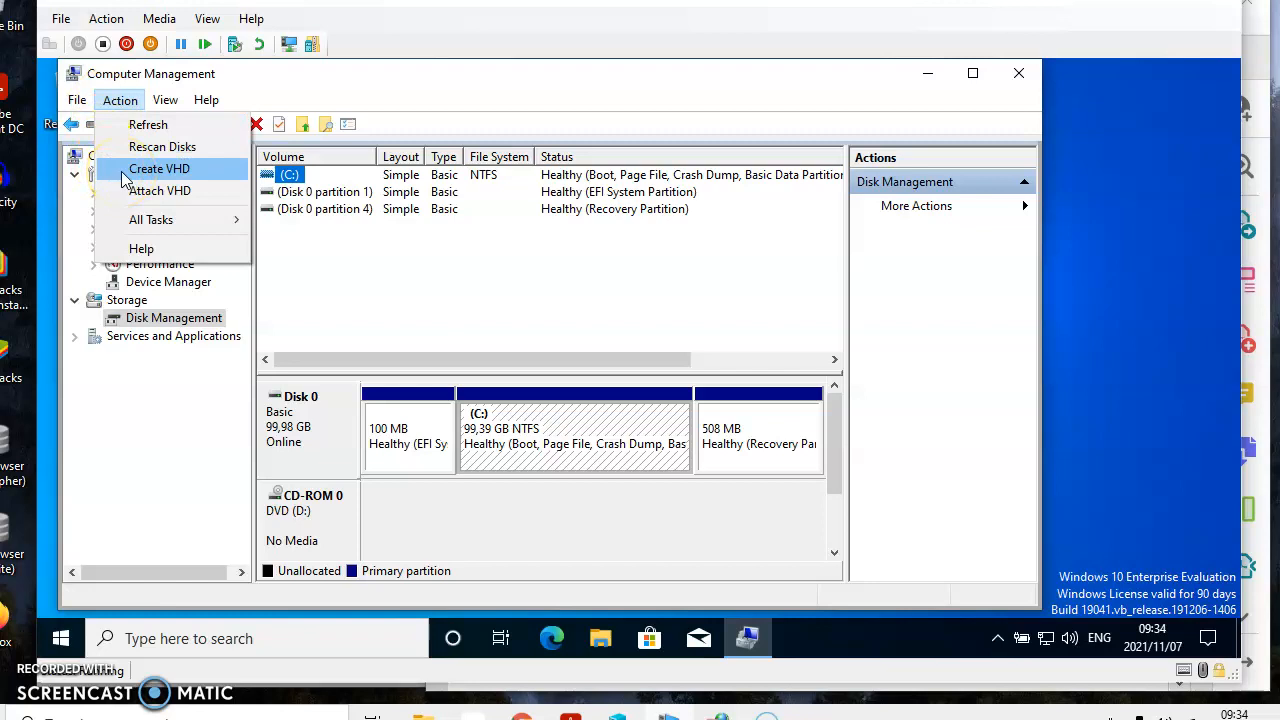
{"action": "left_click", "coordinate": [578, 197]}
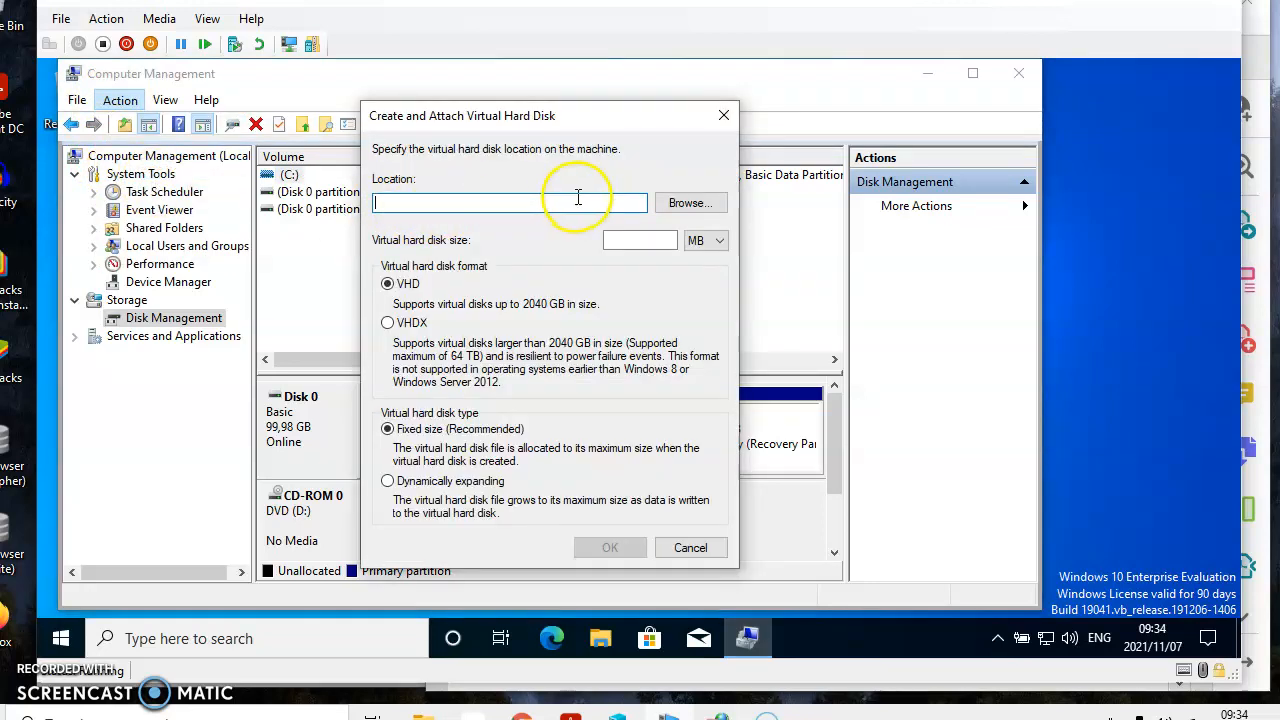
{"action": "left_click", "coordinate": [679, 205]}
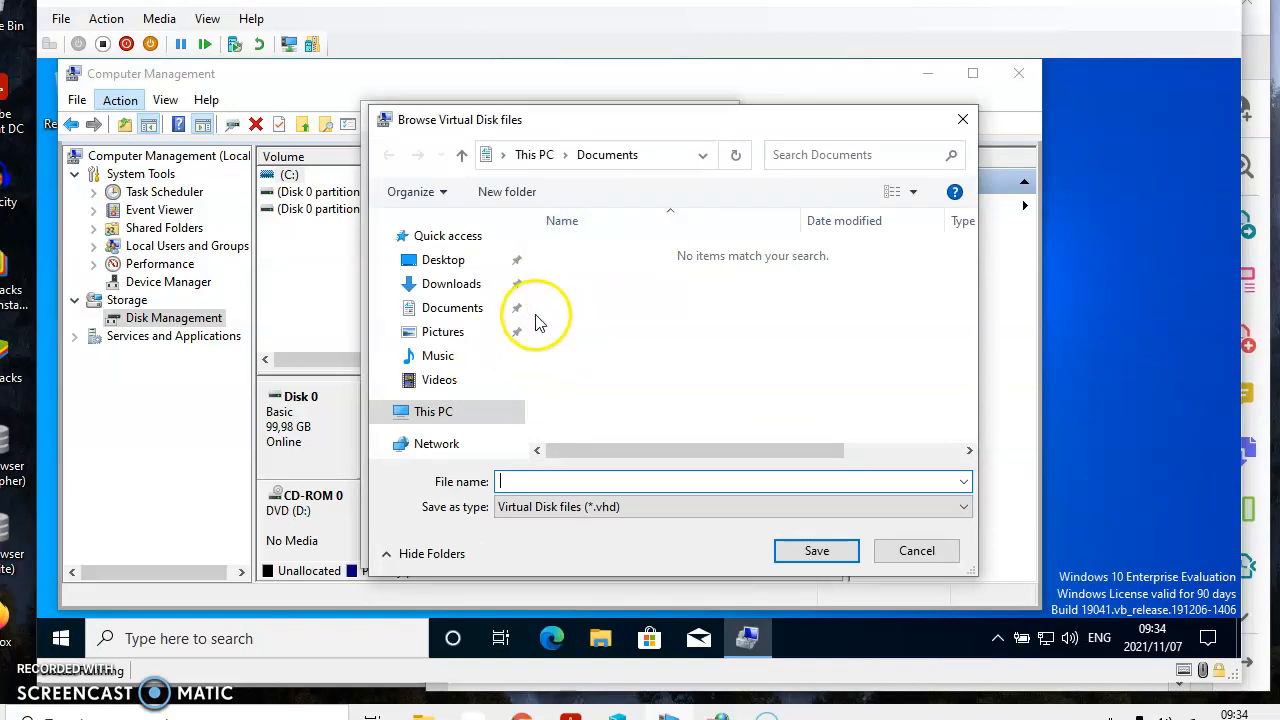
{"action": "left_click", "coordinate": [596, 320]}
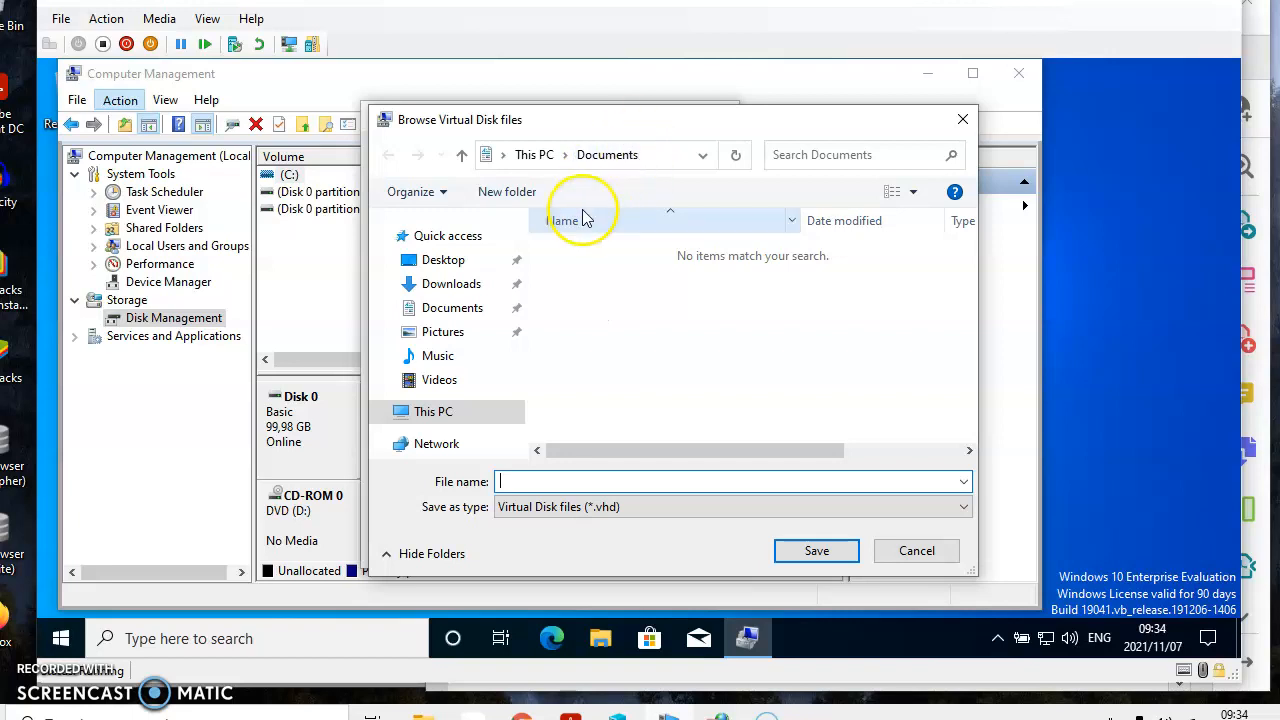
{"action": "left_click", "coordinate": [595, 302]}
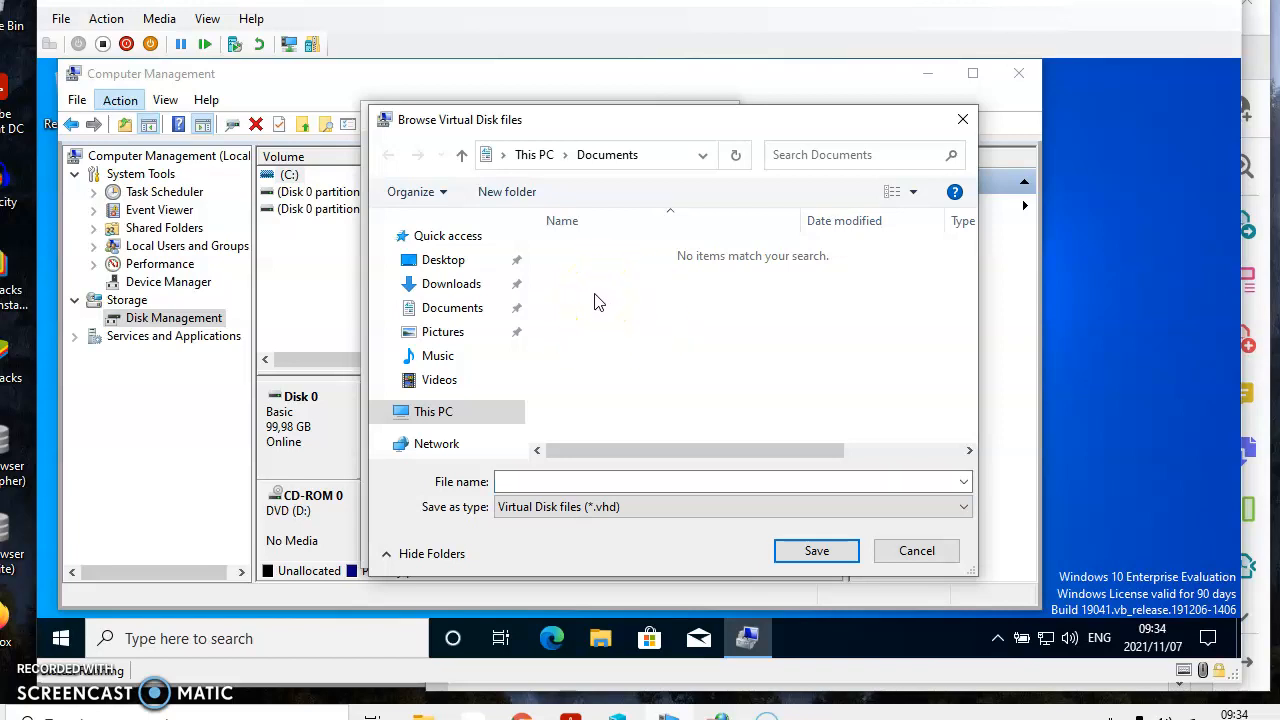
{"action": "right_click", "coordinate": [595, 302]}
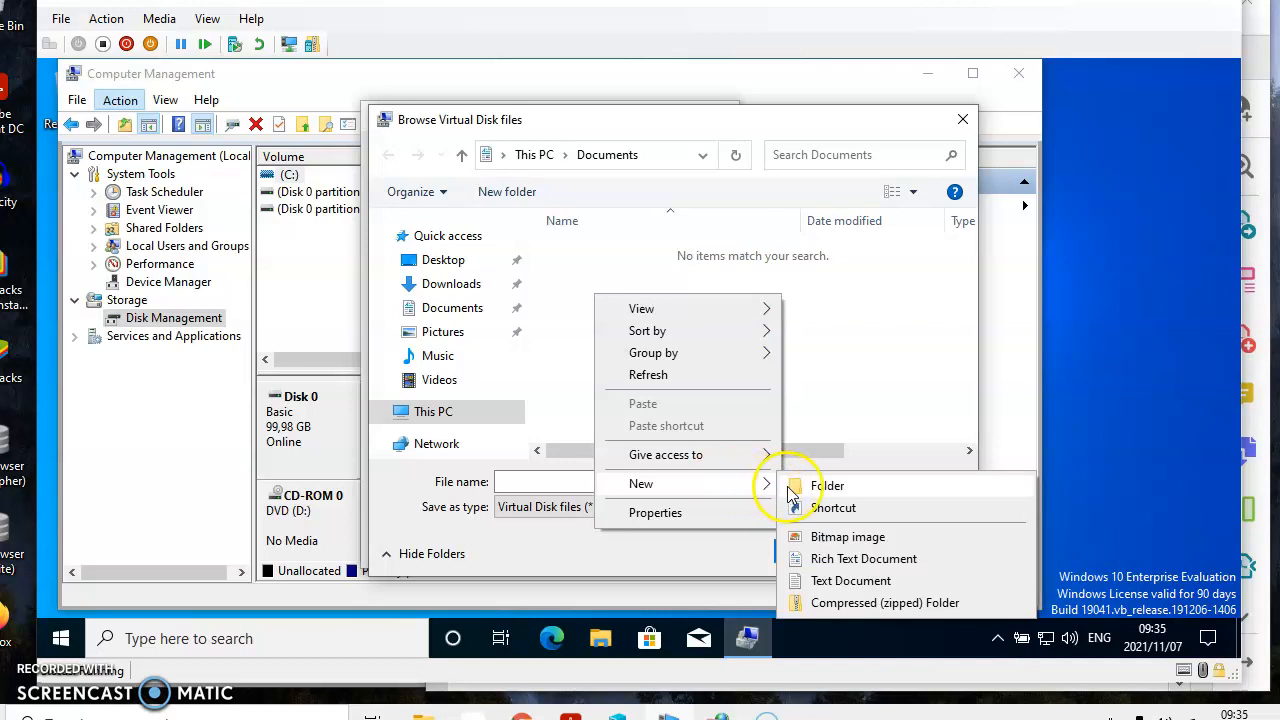
{"action": "left_click", "coordinate": [790, 488]}
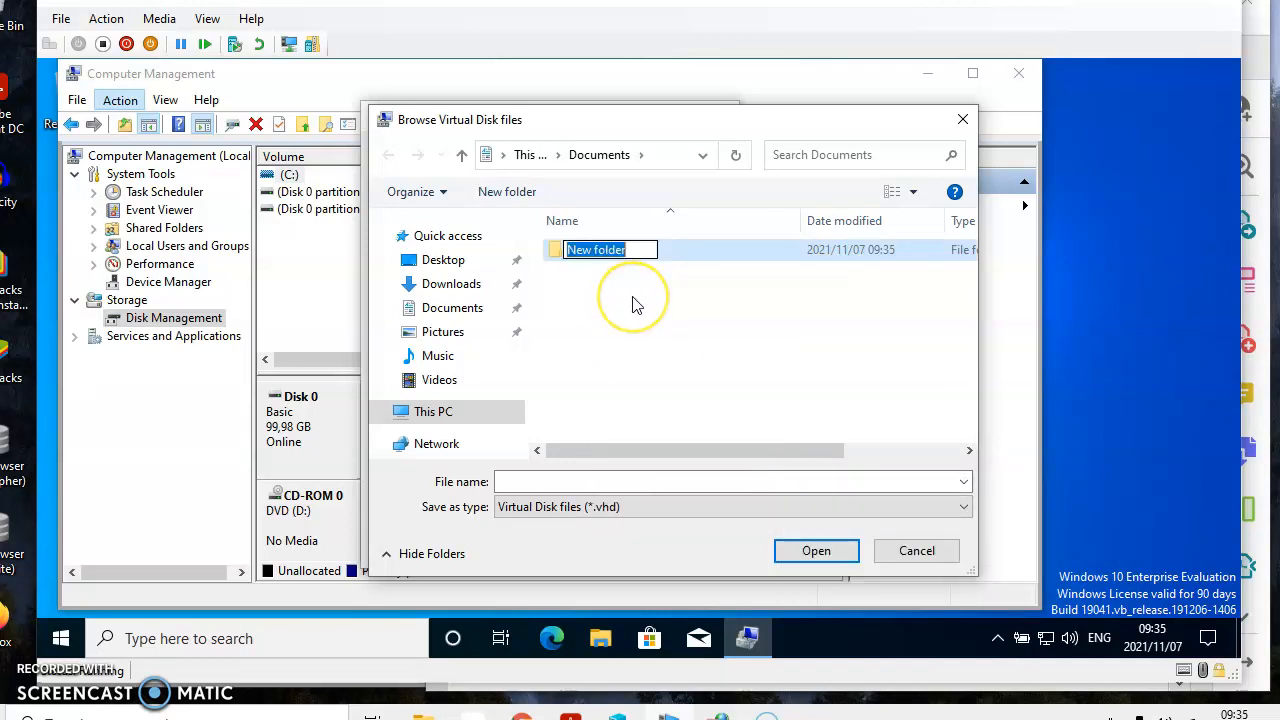
{"action": "type", "text": "Stor"}
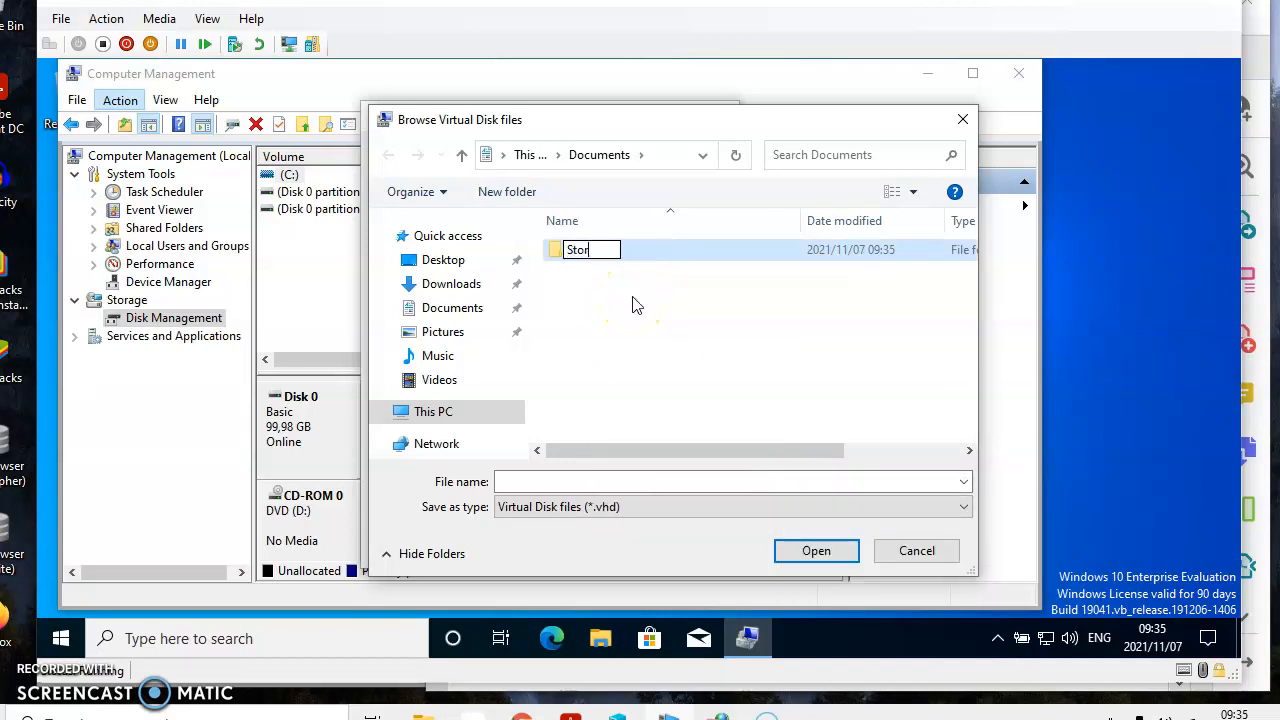
{"action": "type", "text": "age VHDs"}
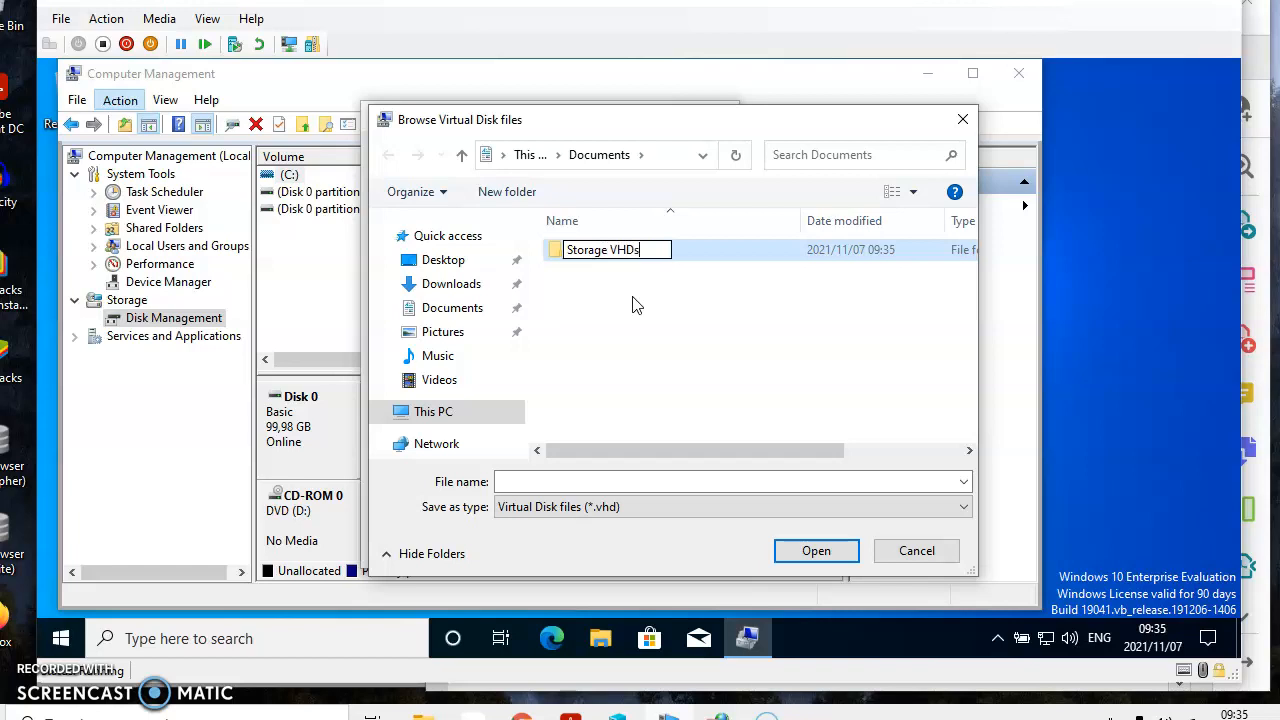
{"action": "left_click", "coordinate": [555, 265]}
{"action": "double_click", "coordinate": [553, 262]}
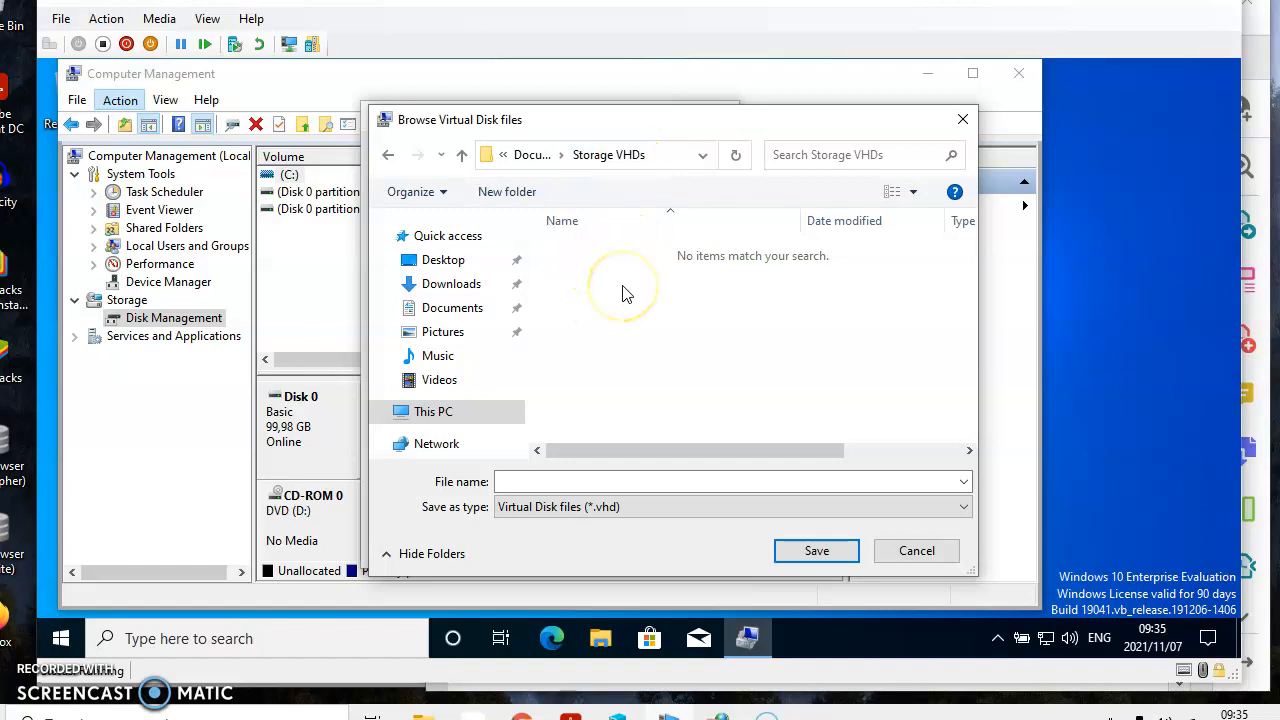
Step: Name the virtual hard disk file One and save it as the location in the Storage VHDs folder
{"action": "left_click", "coordinate": [552, 481]}
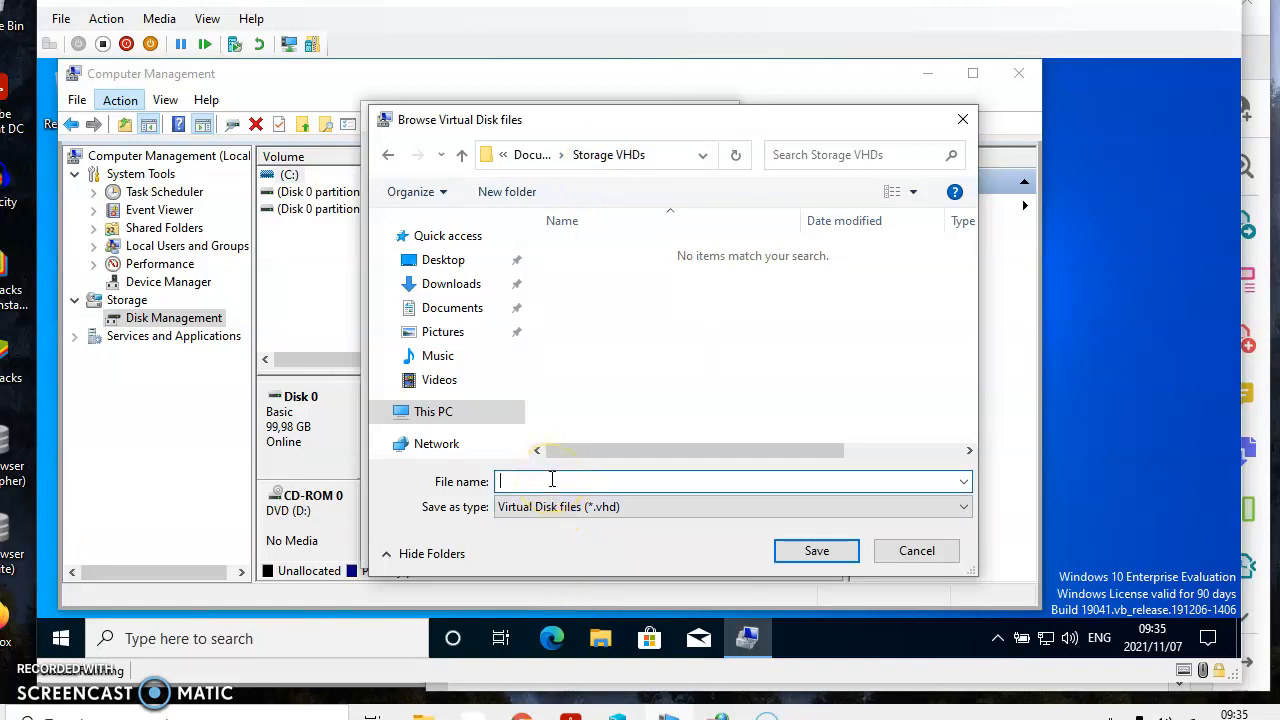
{"action": "type", "text": "Firs"}
{"action": "key", "text": "BackSpace"}
{"action": "key", "text": "BackSpace"}
{"action": "key", "text": "BackSpace"}
{"action": "key", "text": "BackSpace"}
{"action": "type", "text": "First"}
{"action": "key", "text": "BackSpace"}
{"action": "key", "text": "BackSpace"}
{"action": "key", "text": "BackSpace"}
{"action": "key", "text": "BackSpace"}
{"action": "key", "text": "BackSpace"}
{"action": "type", "text": "One"}
{"action": "left_click", "coordinate": [808, 550]}
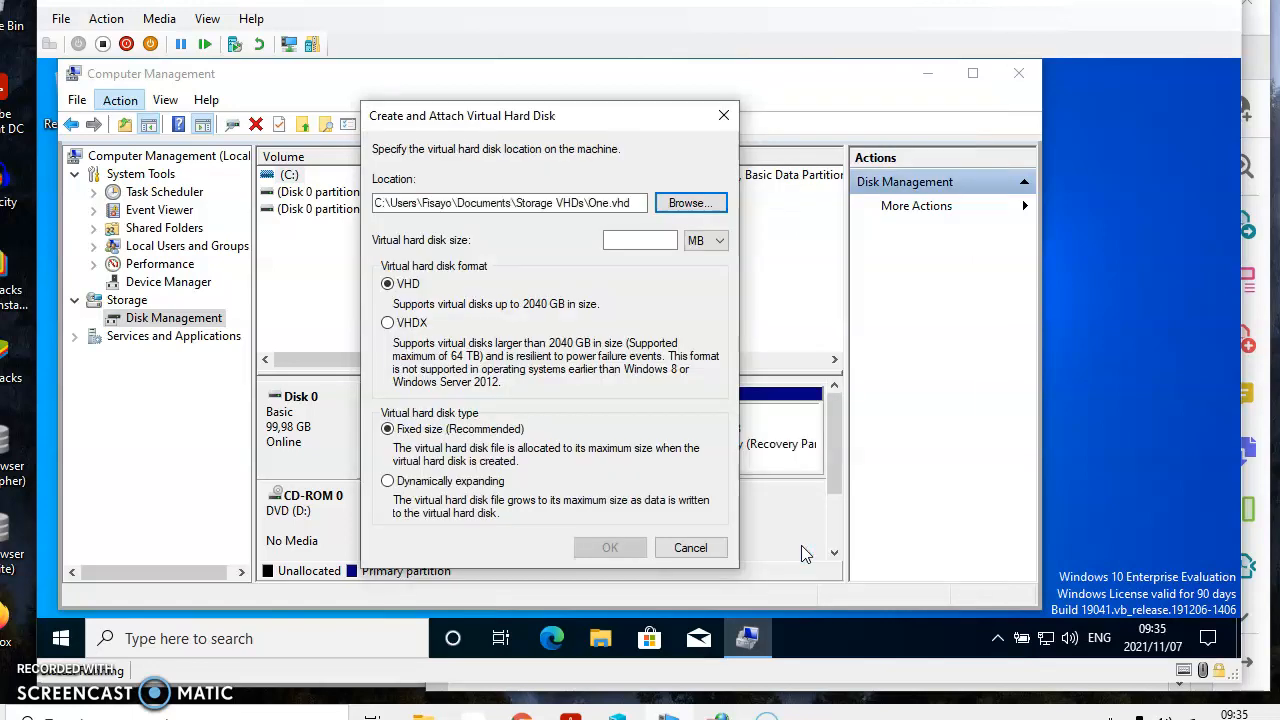
Step: Set the virtual hard disk size to 20 GB with the dynamically expanding type, create it and check the disk list
{"action": "left_click", "coordinate": [651, 241]}
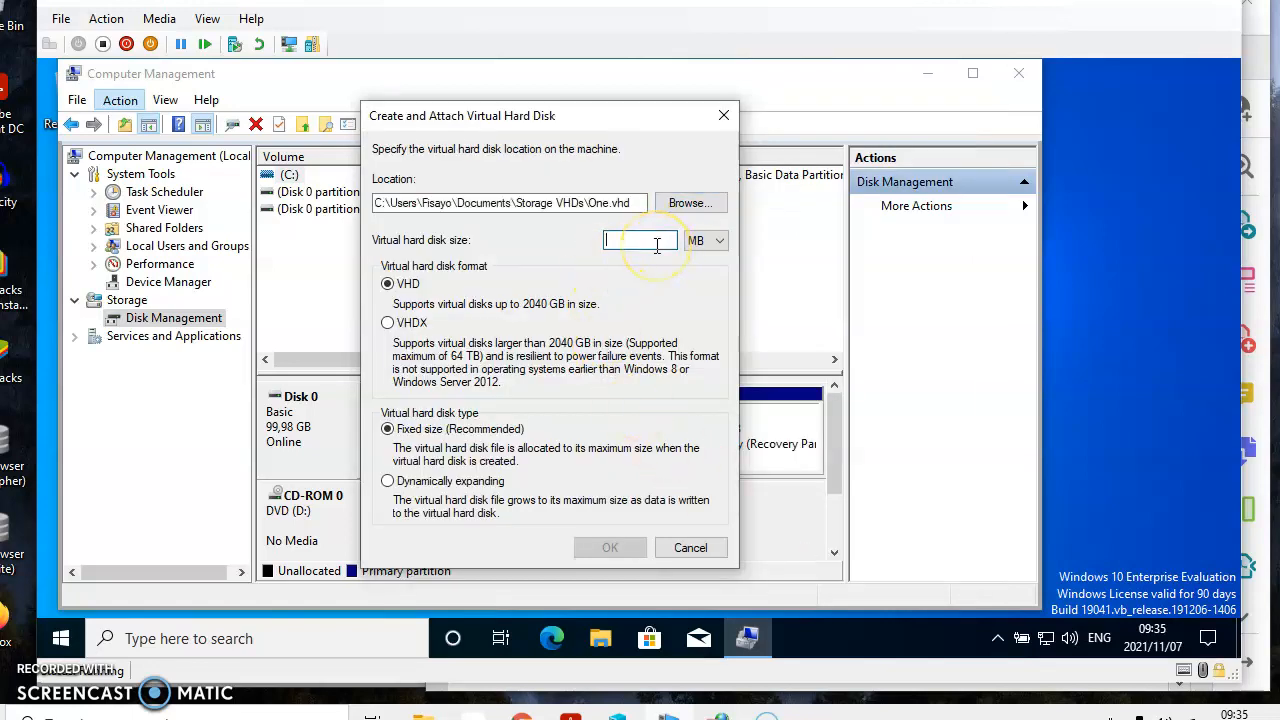
{"action": "type", "text": "20"}
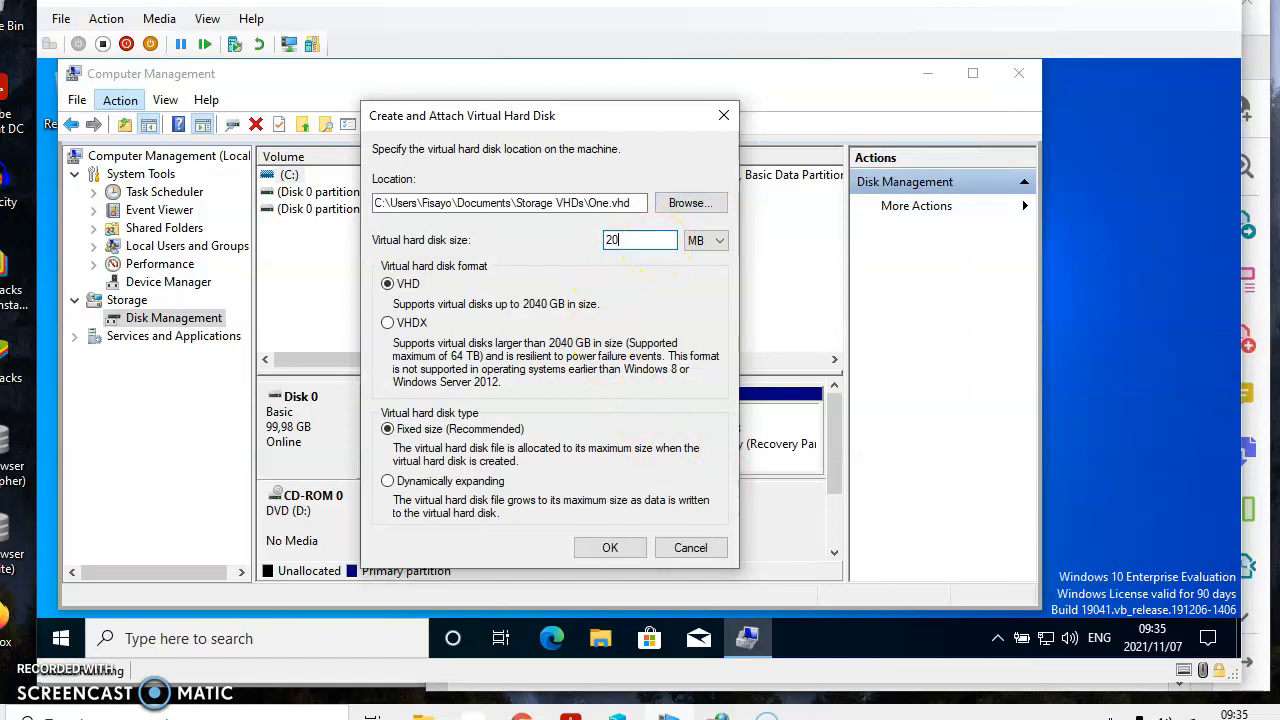
{"action": "left_click", "coordinate": [722, 240]}
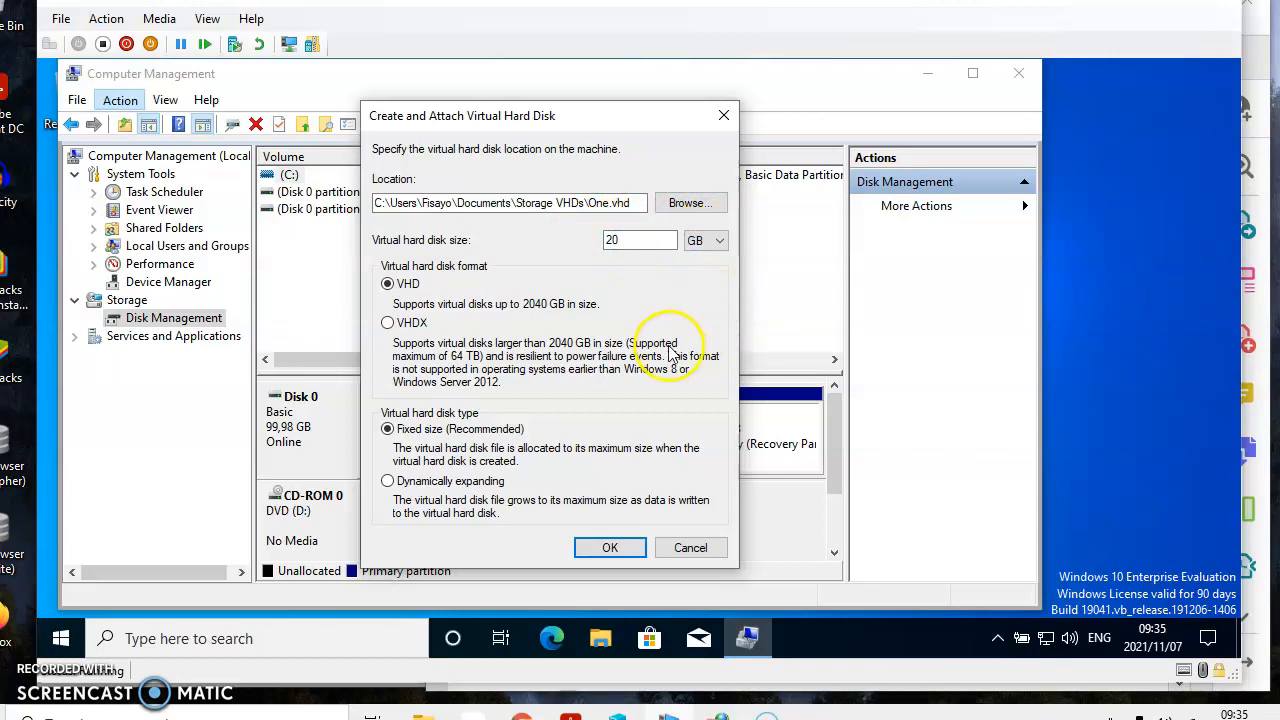
{"action": "left_click", "coordinate": [390, 483]}
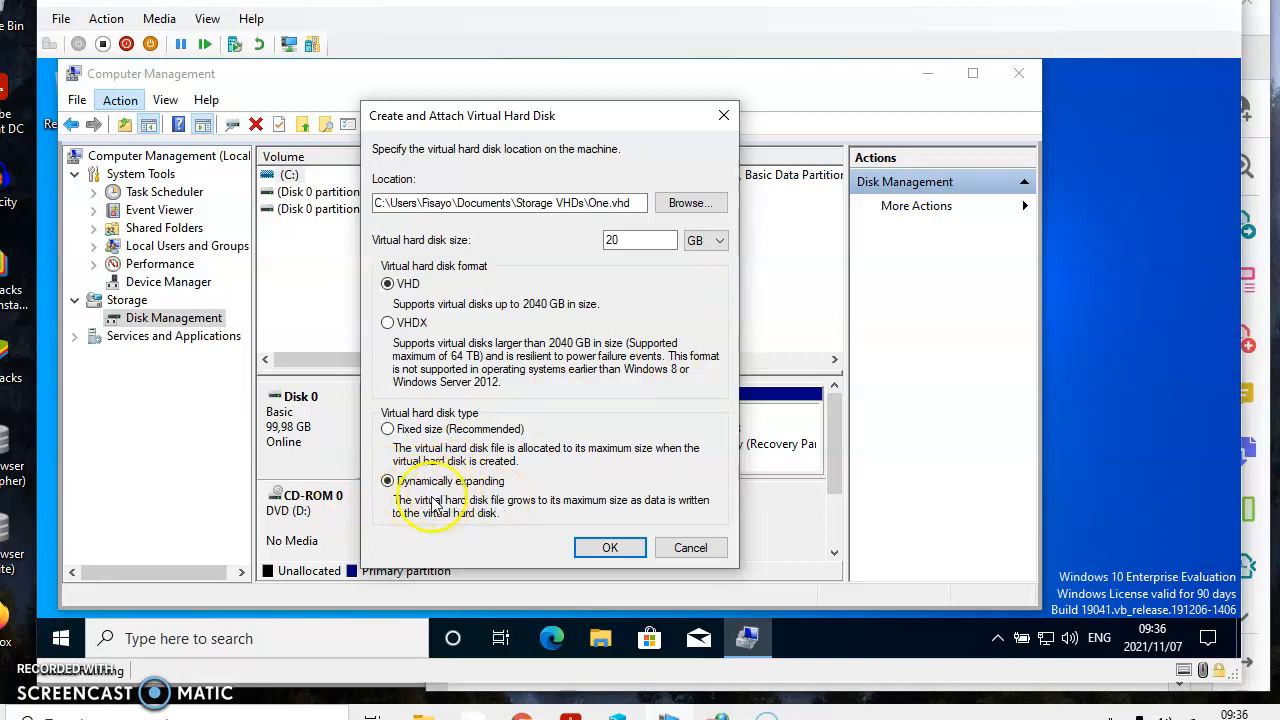
{"action": "left_click", "coordinate": [619, 534]}
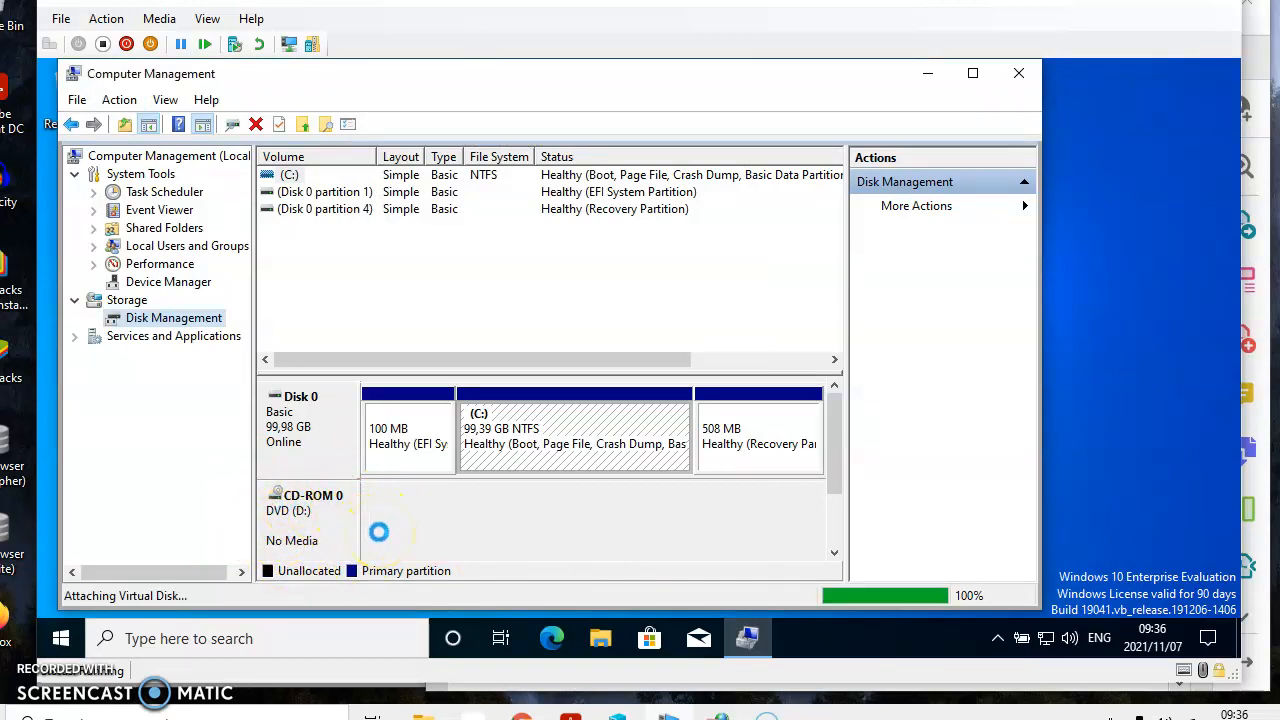
{"action": "left_click", "coordinate": [834, 555]}
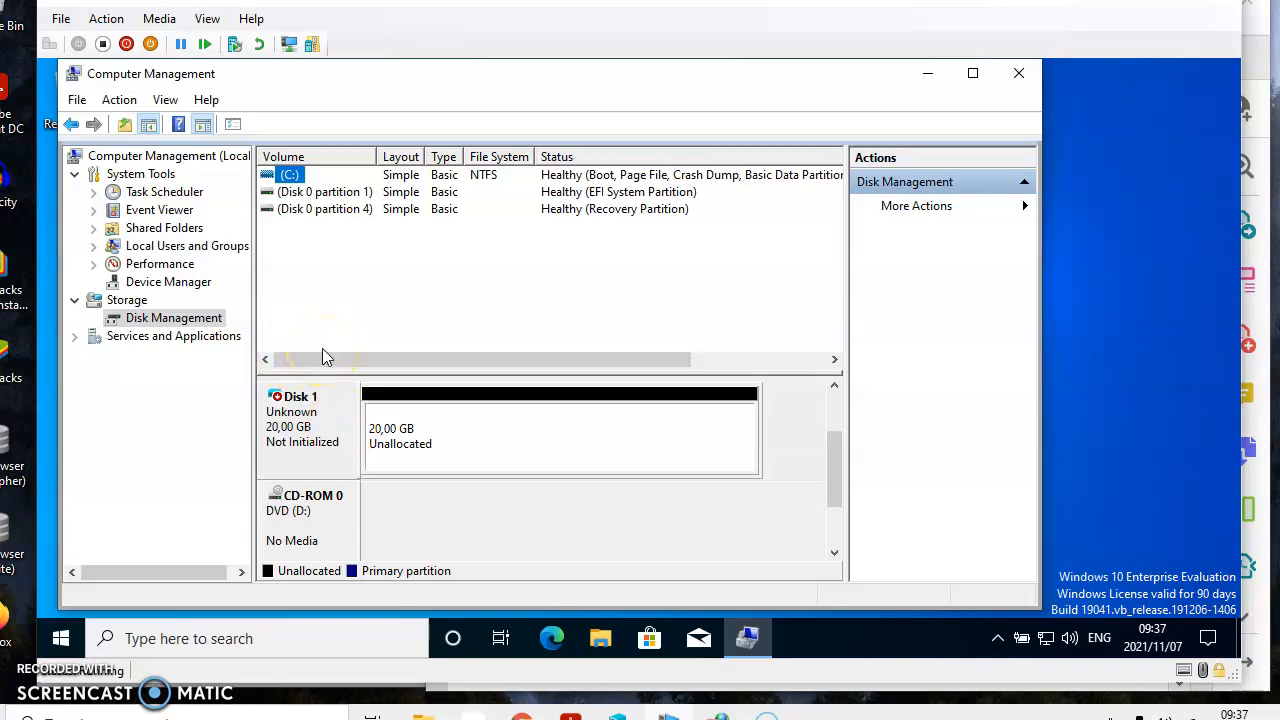
Step: Start creating another virtual hard disk and save its file location as Two in the Storage VHDs folder
{"action": "left_click", "coordinate": [116, 111]}
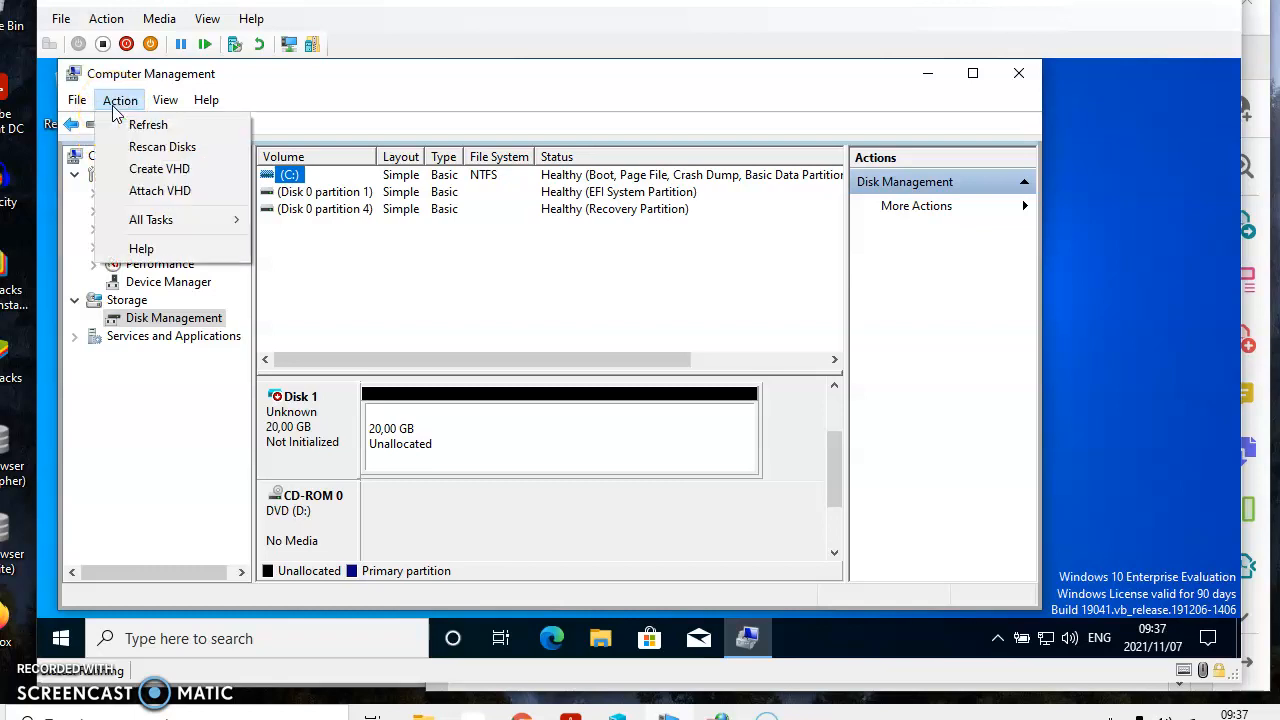
{"action": "left_click", "coordinate": [130, 170]}
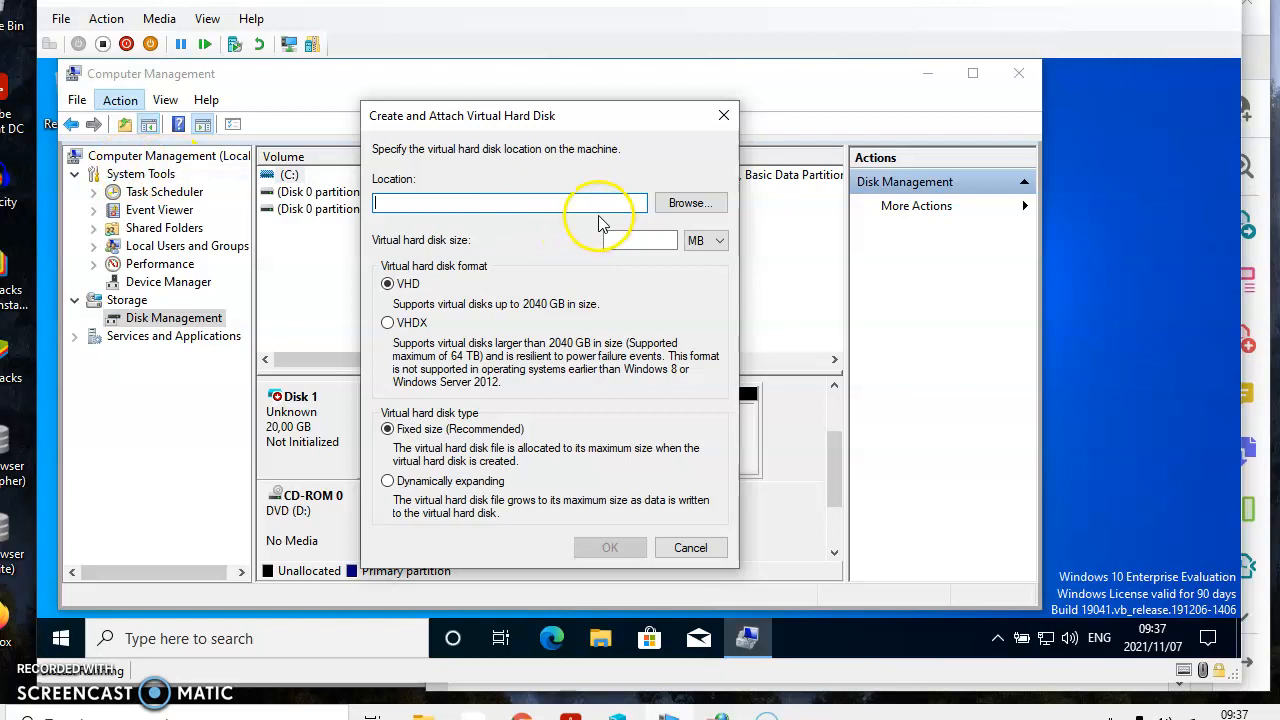
{"action": "left_click", "coordinate": [672, 206]}
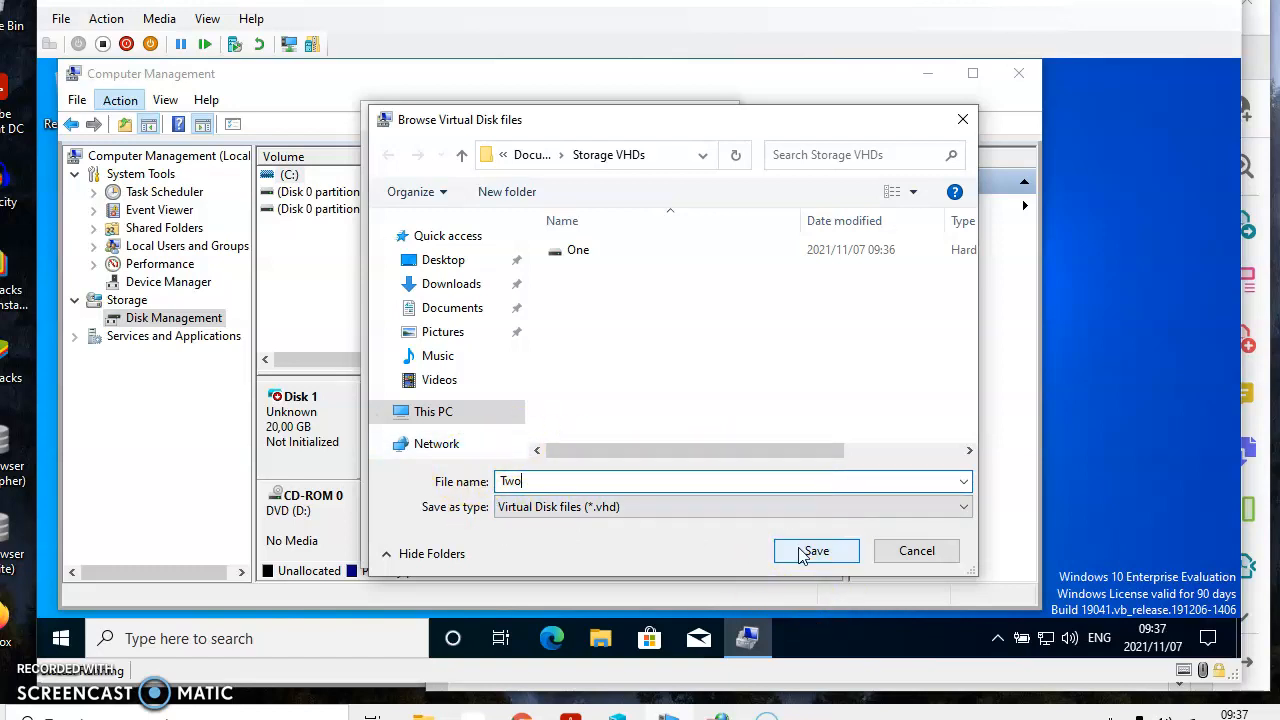
{"action": "left_click", "coordinate": [800, 552]}
Step: Give the virtual hard disk Two a size of 20 GB with the dynamically expanding type and create it
{"action": "left_click", "coordinate": [659, 242]}
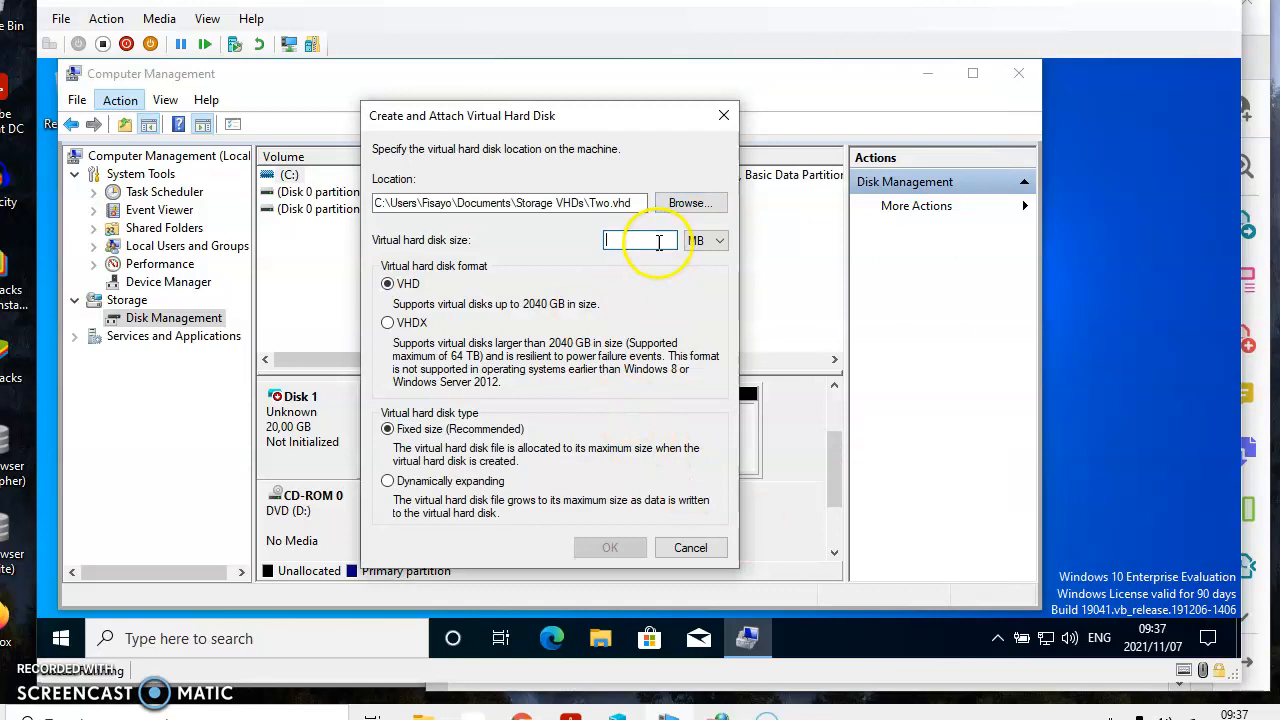
{"action": "type", "text": "20"}
{"action": "left_click", "coordinate": [719, 240]}
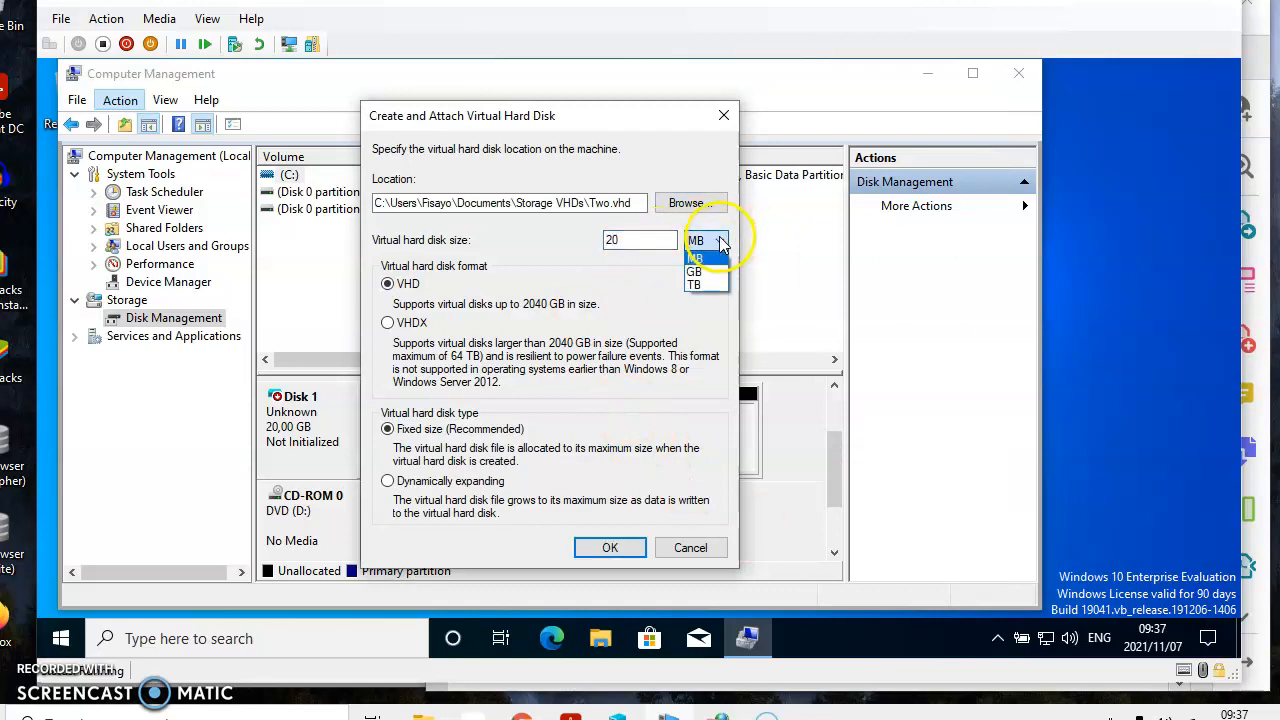
{"action": "left_click", "coordinate": [697, 272]}
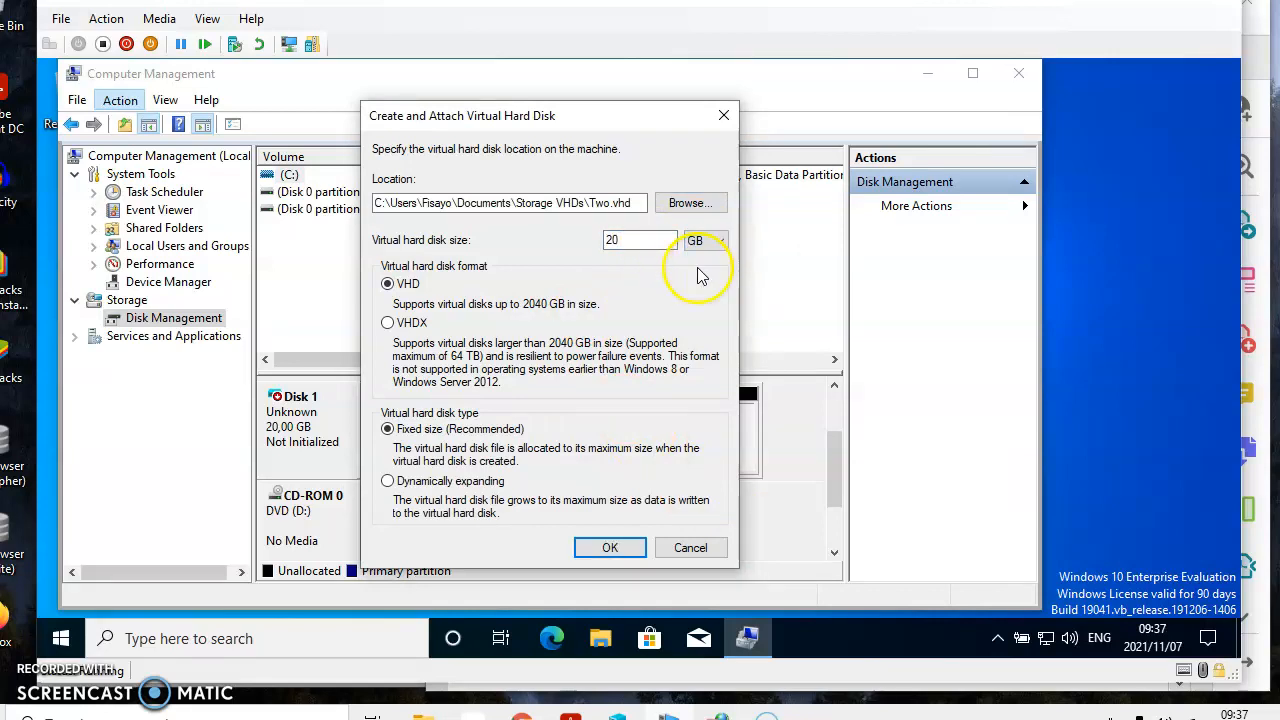
{"action": "left_click", "coordinate": [394, 487]}
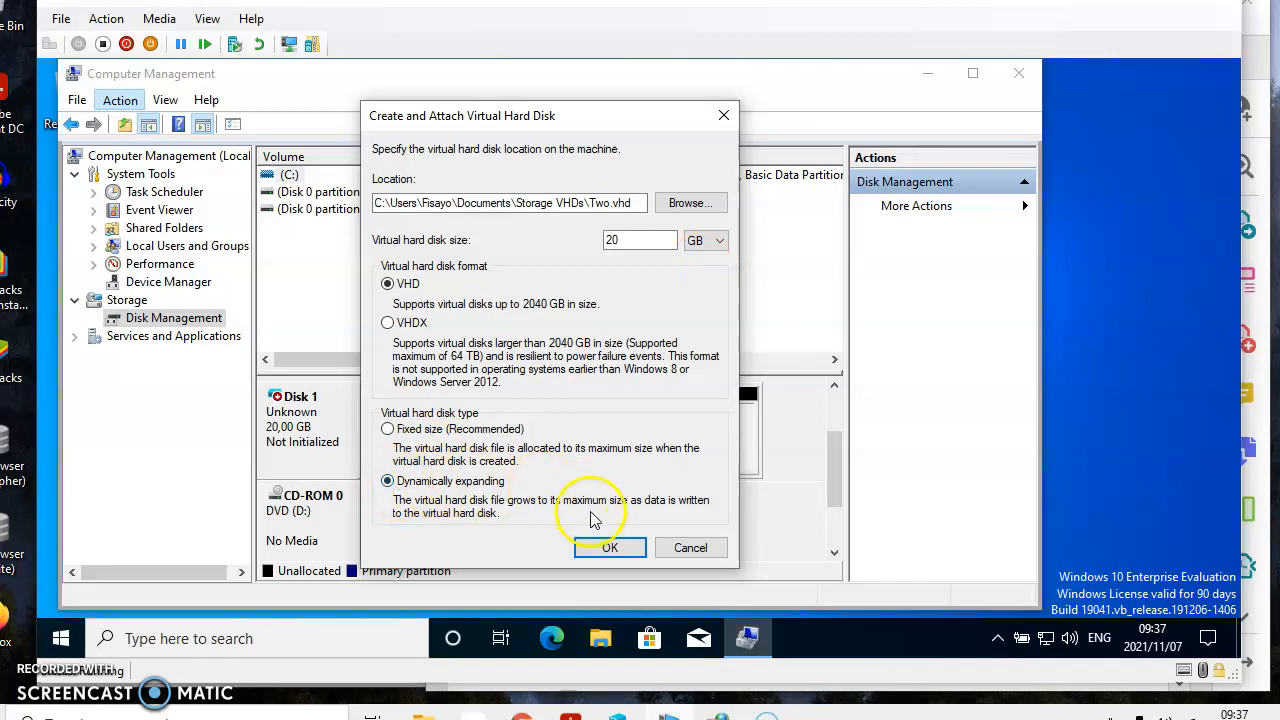
{"action": "left_click", "coordinate": [596, 547]}
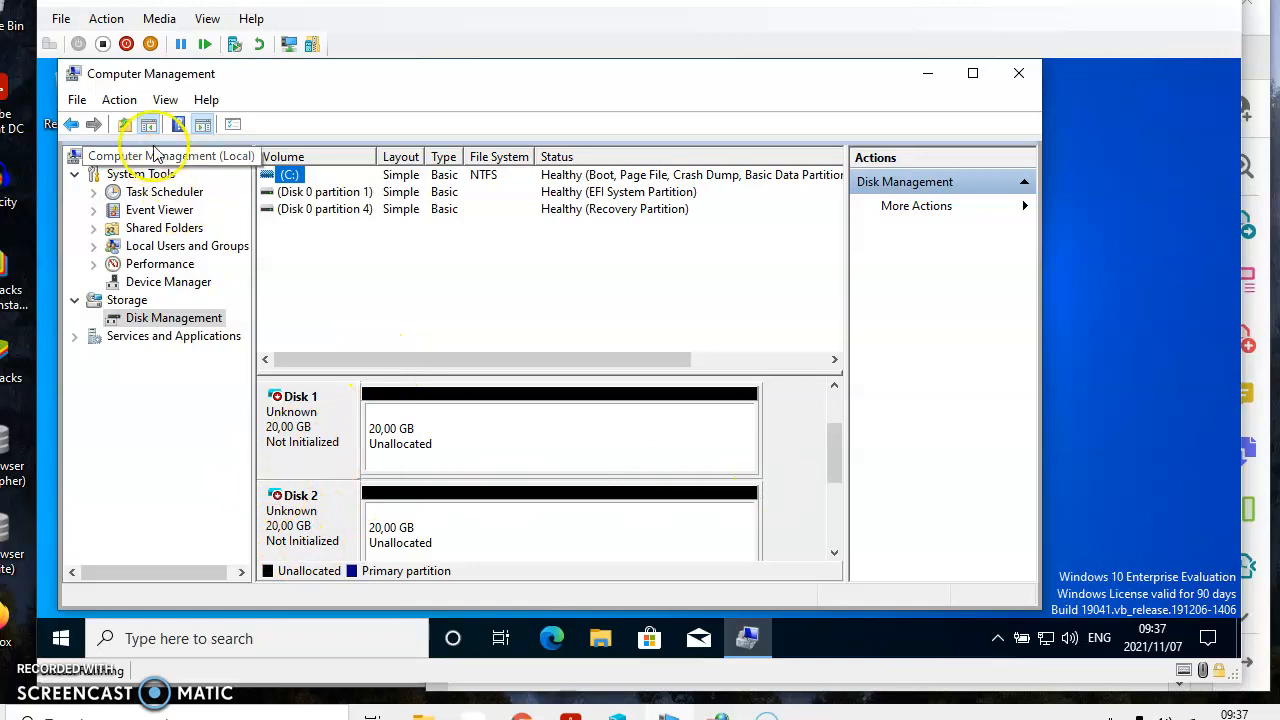
Step: Start creating a third virtual hard disk and save its file location as Three in the Storage VHDs folder
{"action": "left_click", "coordinate": [111, 105]}
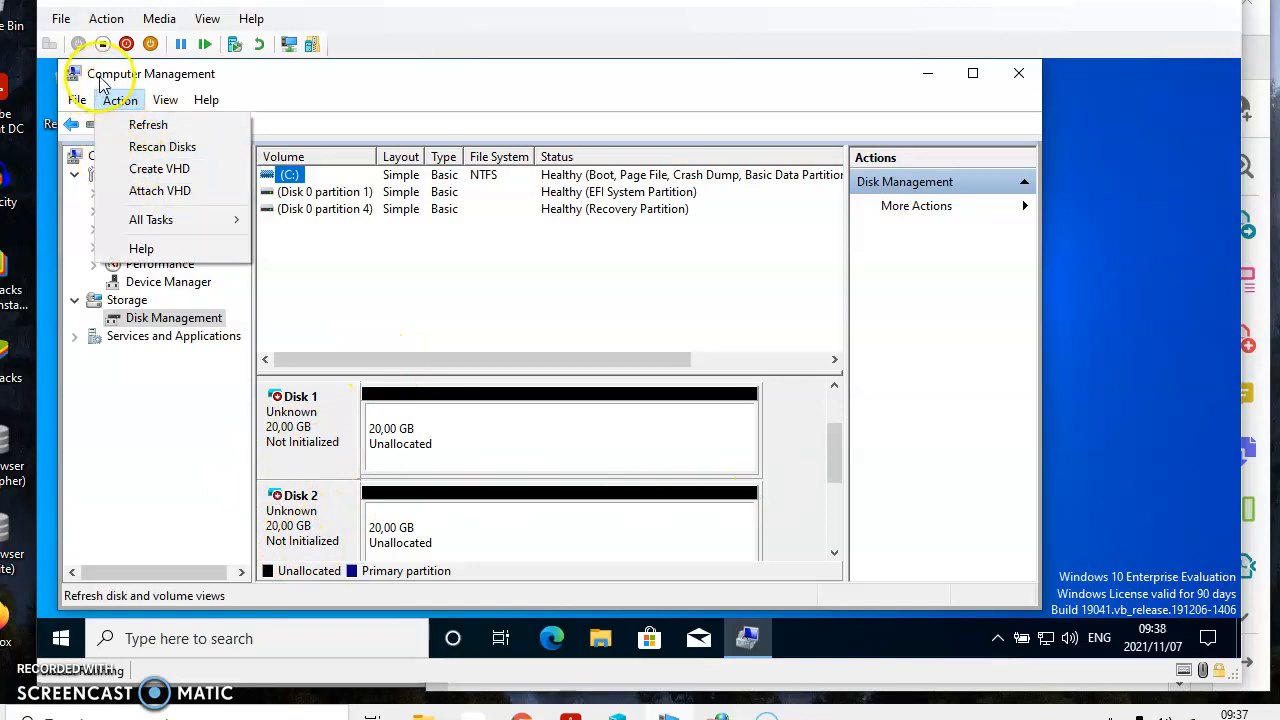
{"action": "left_click", "coordinate": [130, 170]}
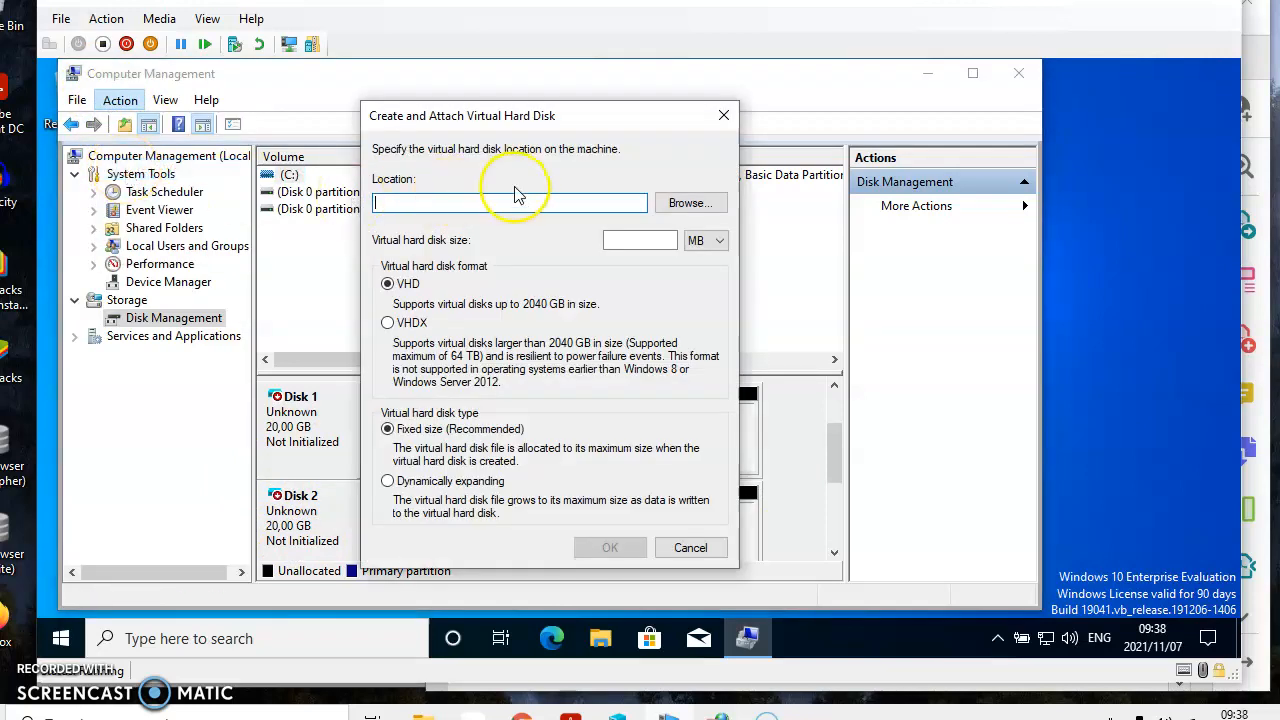
{"action": "left_click", "coordinate": [688, 206]}
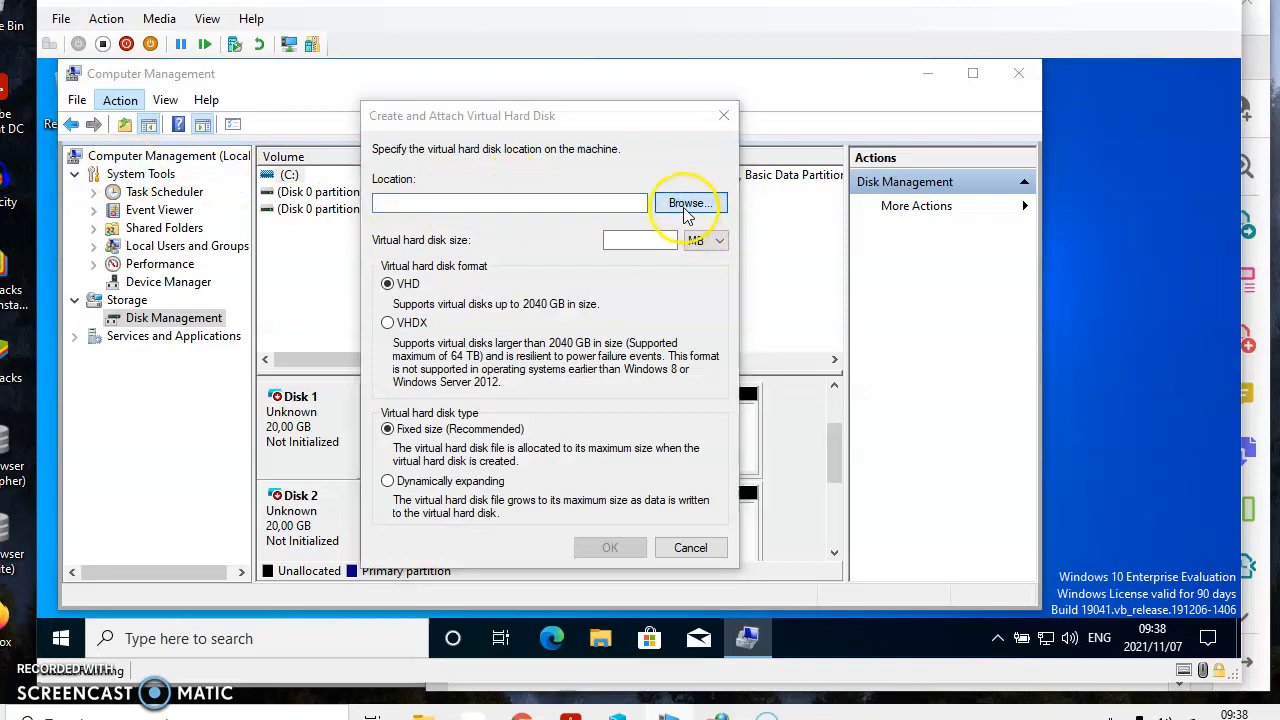
{"action": "type", "text": "Three"}
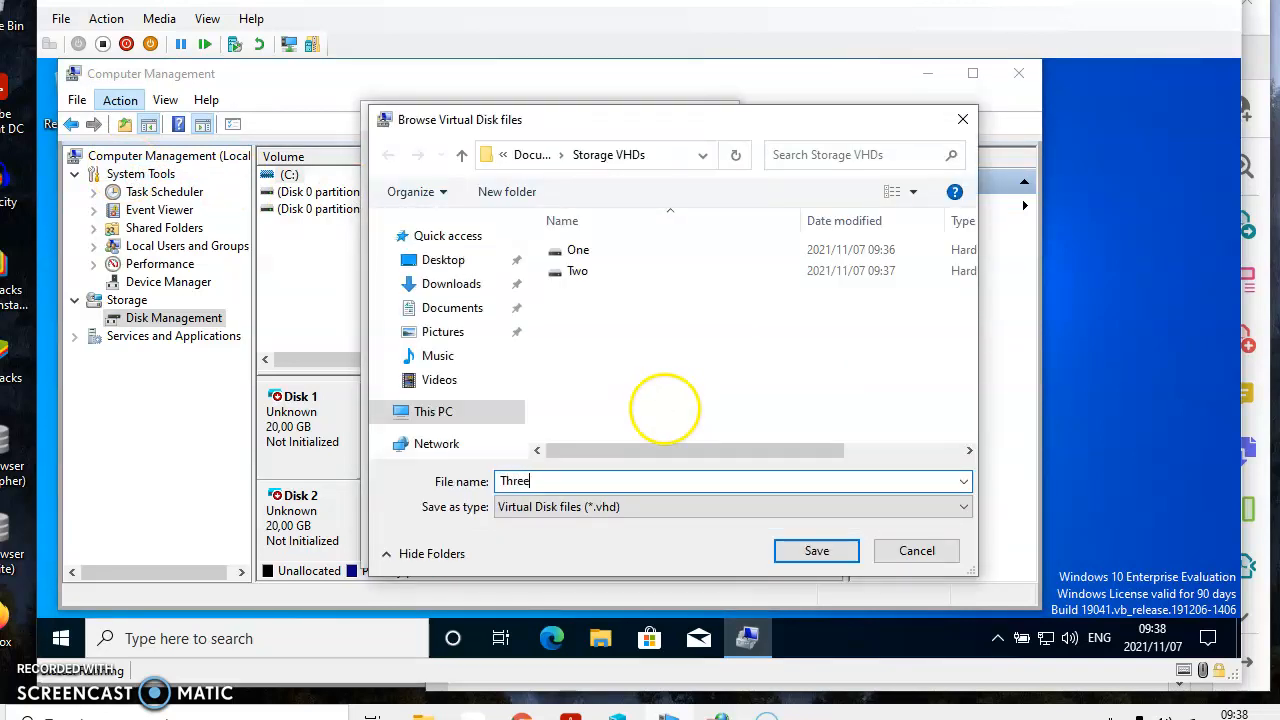
{"action": "left_click", "coordinate": [812, 550]}
Step: Set the virtual hard disk Three to 20 GB and dynamically expanding, create it and check the disk list
{"action": "left_click", "coordinate": [624, 246]}
{"action": "type", "text": "20"}
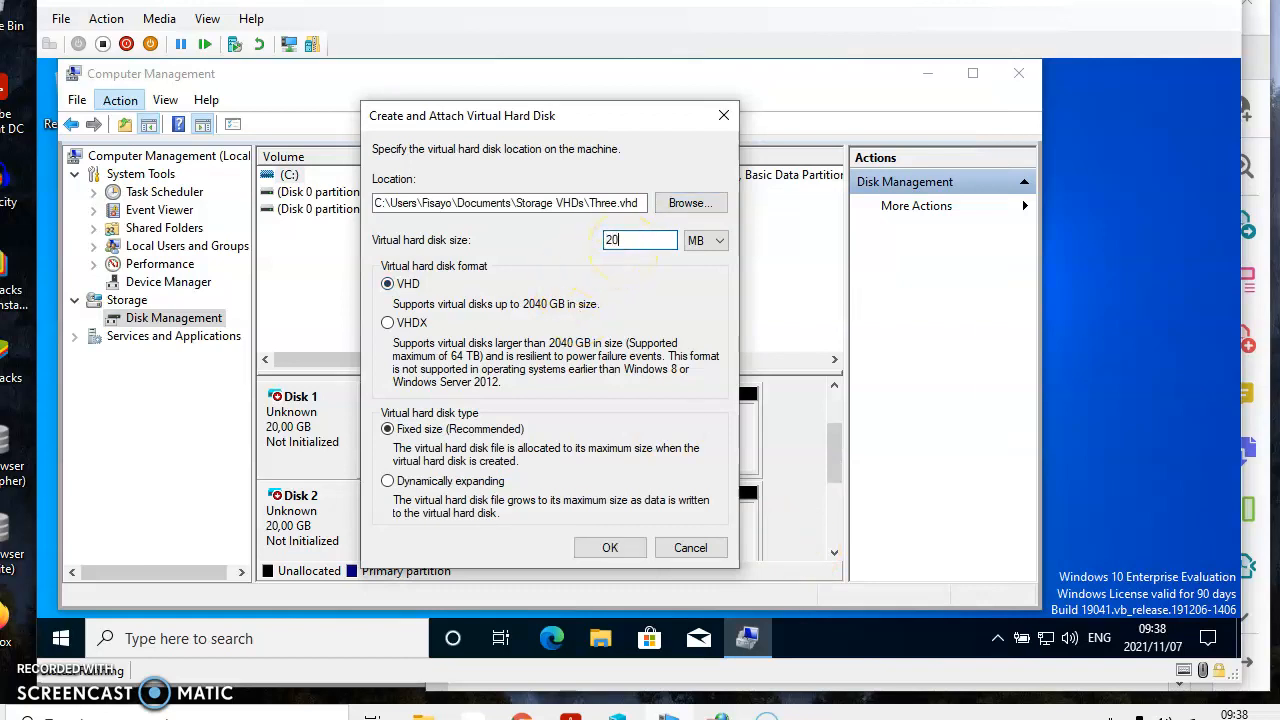
{"action": "left_click", "coordinate": [706, 240]}
{"action": "left_click", "coordinate": [703, 263]}
{"action": "left_click", "coordinate": [398, 482]}
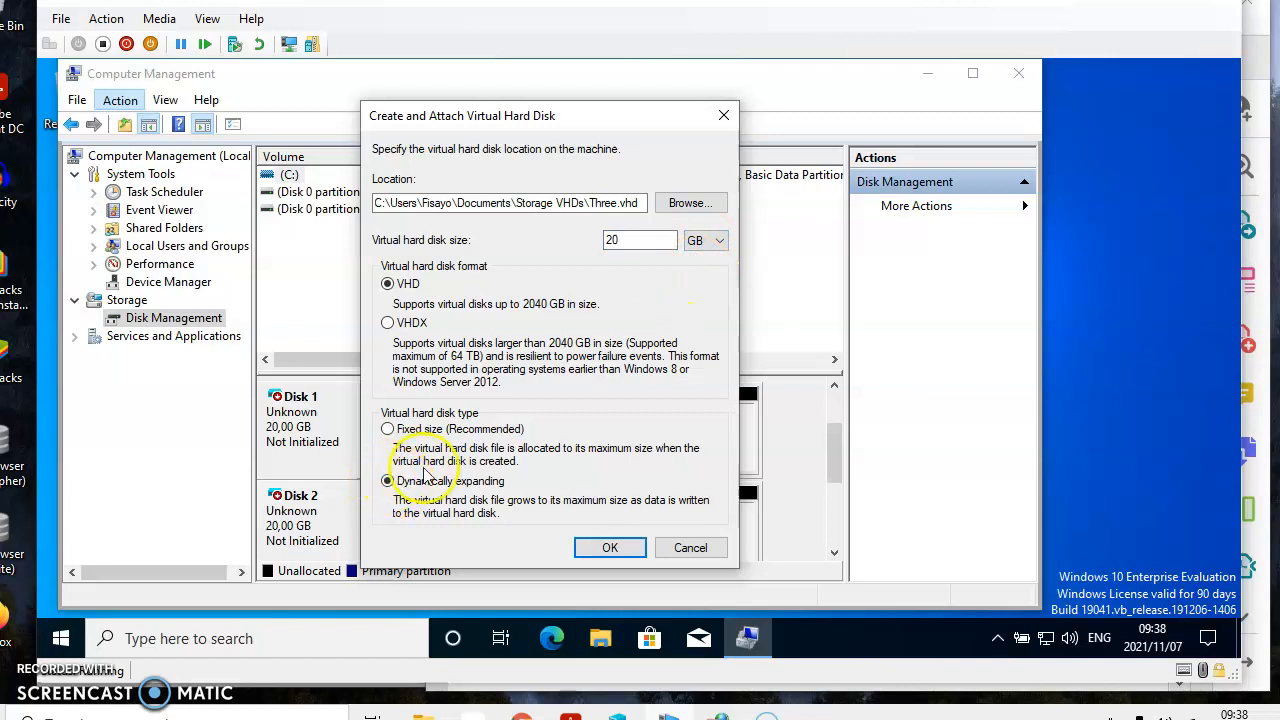
{"action": "left_click", "coordinate": [612, 549]}
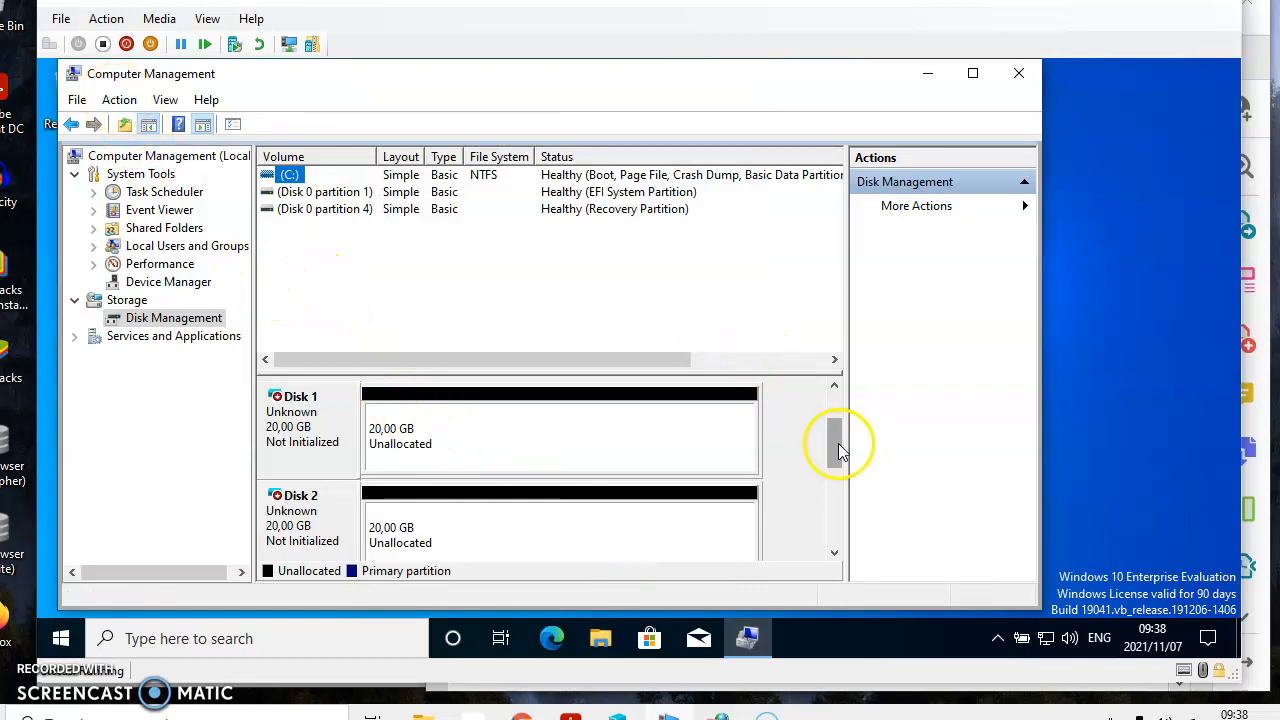
{"action": "left_click_drag", "start_coordinate": [831, 443], "coordinate": [835, 490]}
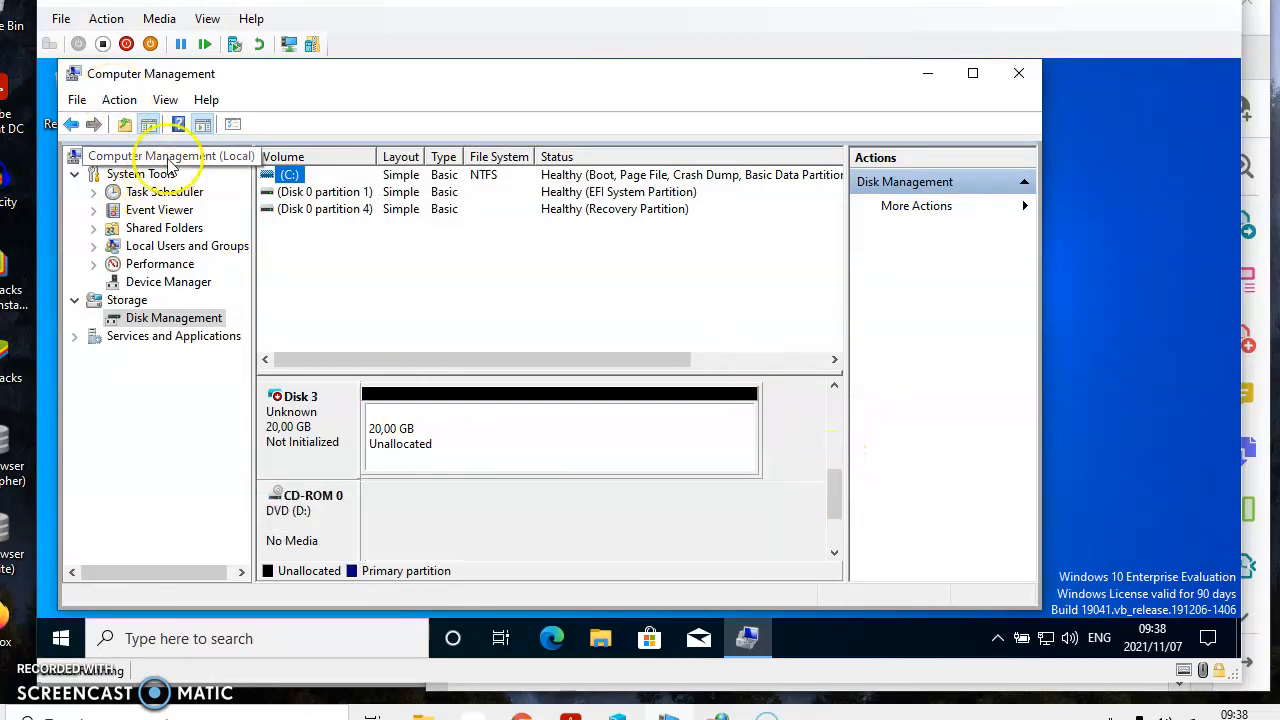
Step: Start creating a fourth virtual hard disk and save its file location as Four in the Storage VHDs folder
{"action": "left_click", "coordinate": [120, 100]}
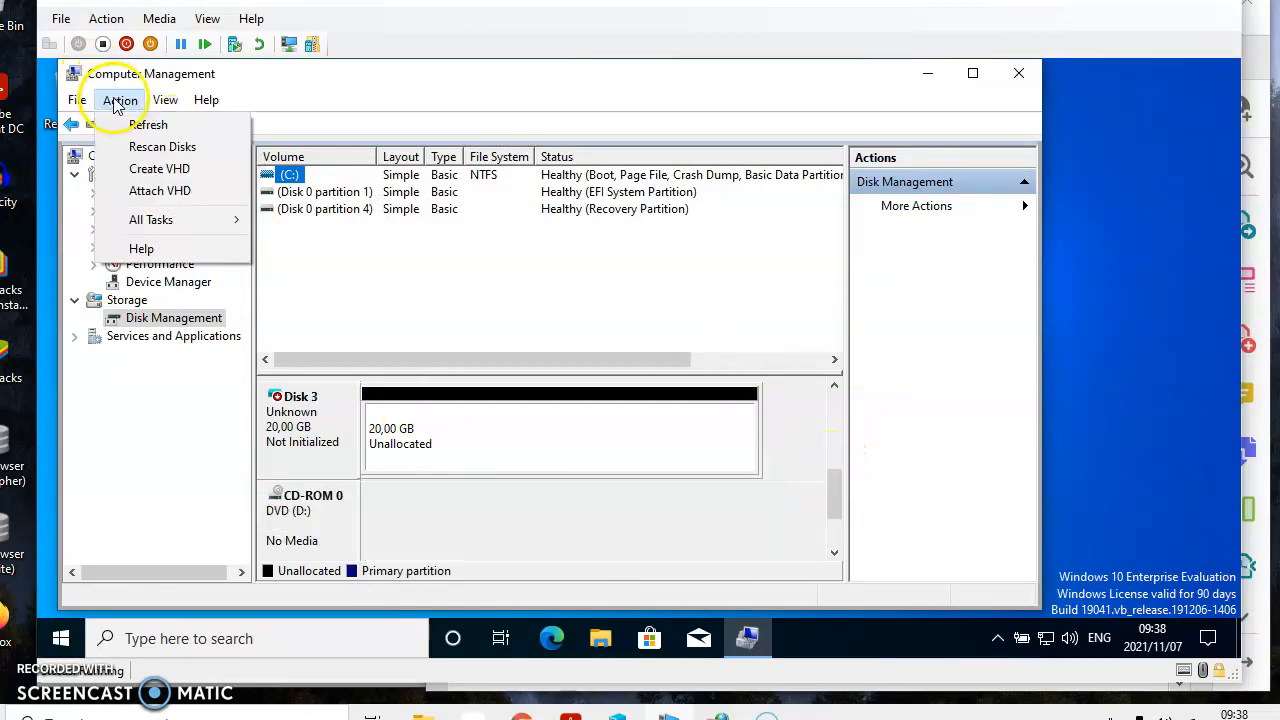
{"action": "left_click", "coordinate": [150, 169]}
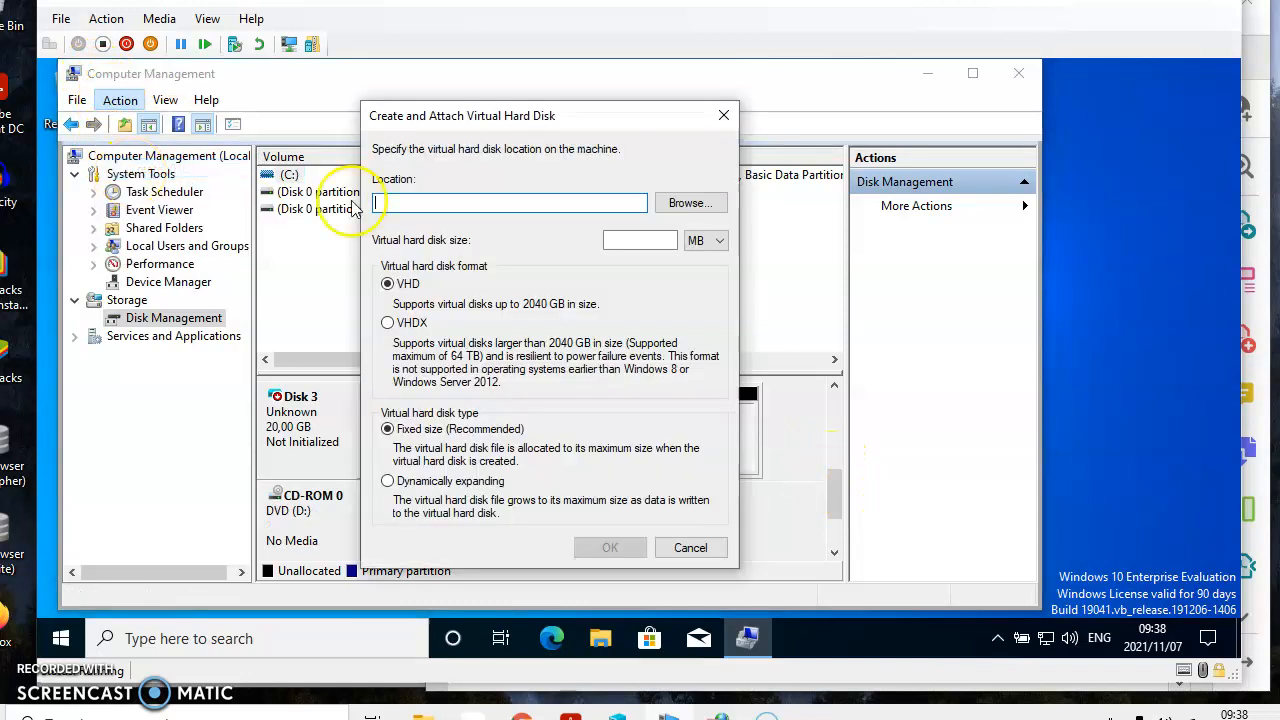
{"action": "left_click", "coordinate": [680, 203]}
{"action": "type", "text": "Four"}
{"action": "left_click", "coordinate": [818, 549]}
Step: Set the virtual hard disk Four to 20 GB with the dynamically expanding type and create it
{"action": "left_click", "coordinate": [648, 243]}
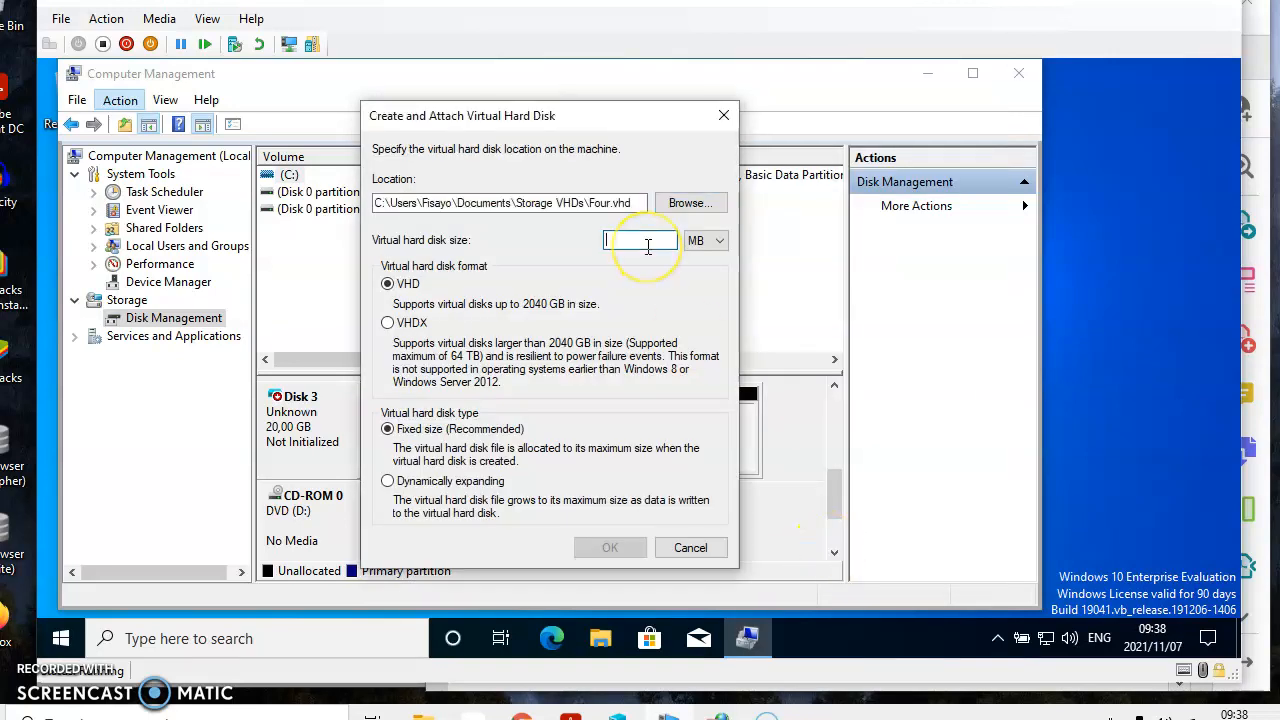
{"action": "type", "text": "20"}
{"action": "left_click", "coordinate": [708, 241]}
{"action": "left_click", "coordinate": [700, 269]}
{"action": "left_click", "coordinate": [388, 481]}
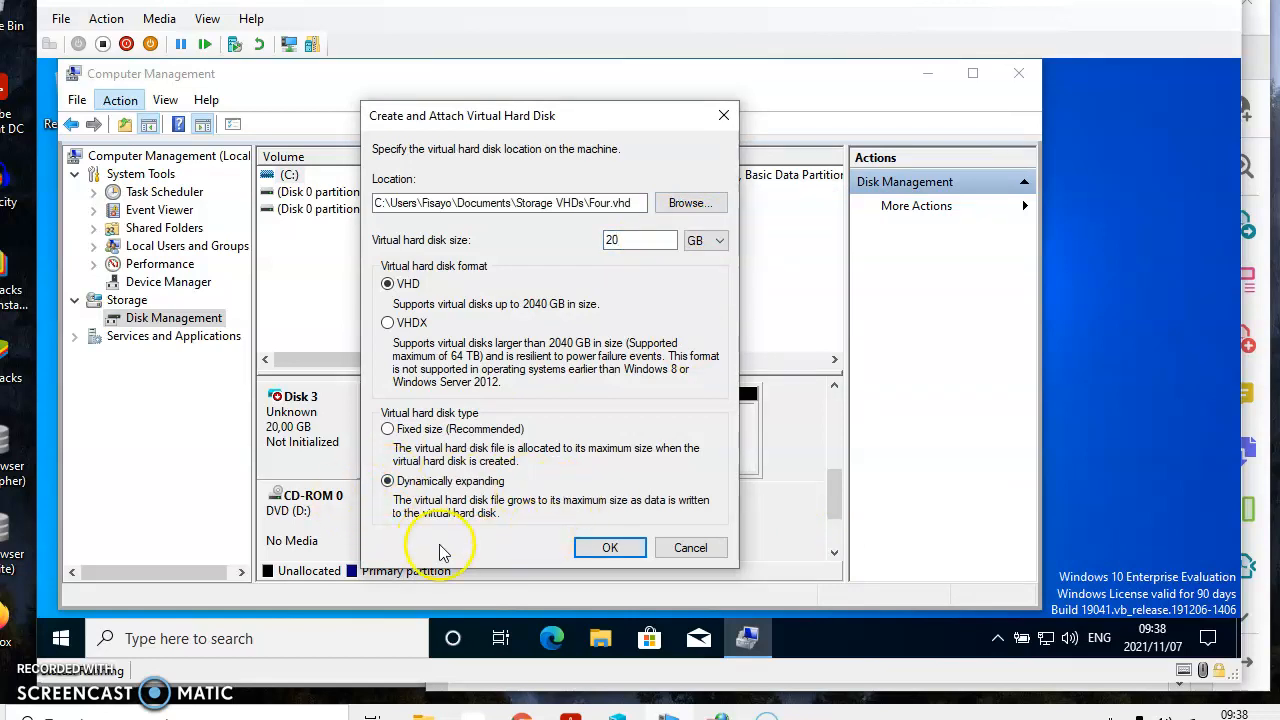
{"action": "left_click", "coordinate": [610, 547]}
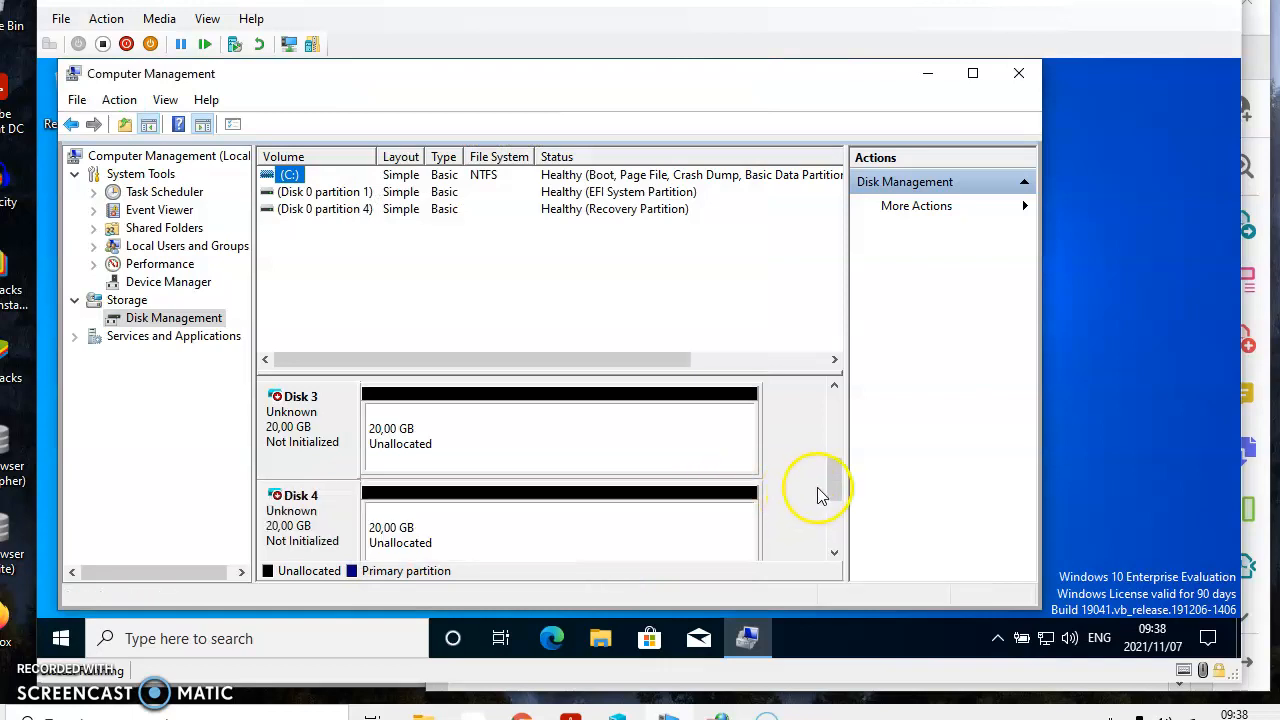
Step: Initialize Disks 1 to 4 with the GPT partition style and dismiss the Windows features notification
{"action": "left_click", "coordinate": [835, 387]}
{"action": "left_click", "coordinate": [835, 387]}
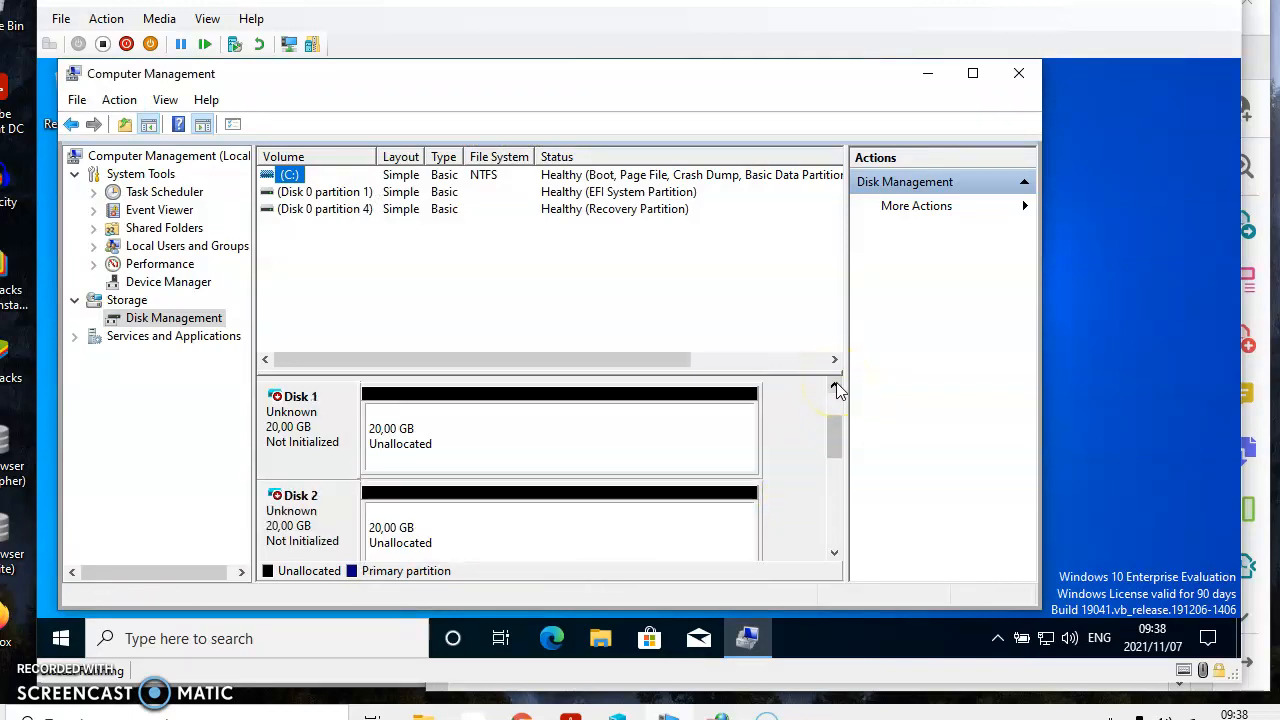
{"action": "left_click", "coordinate": [835, 387]}
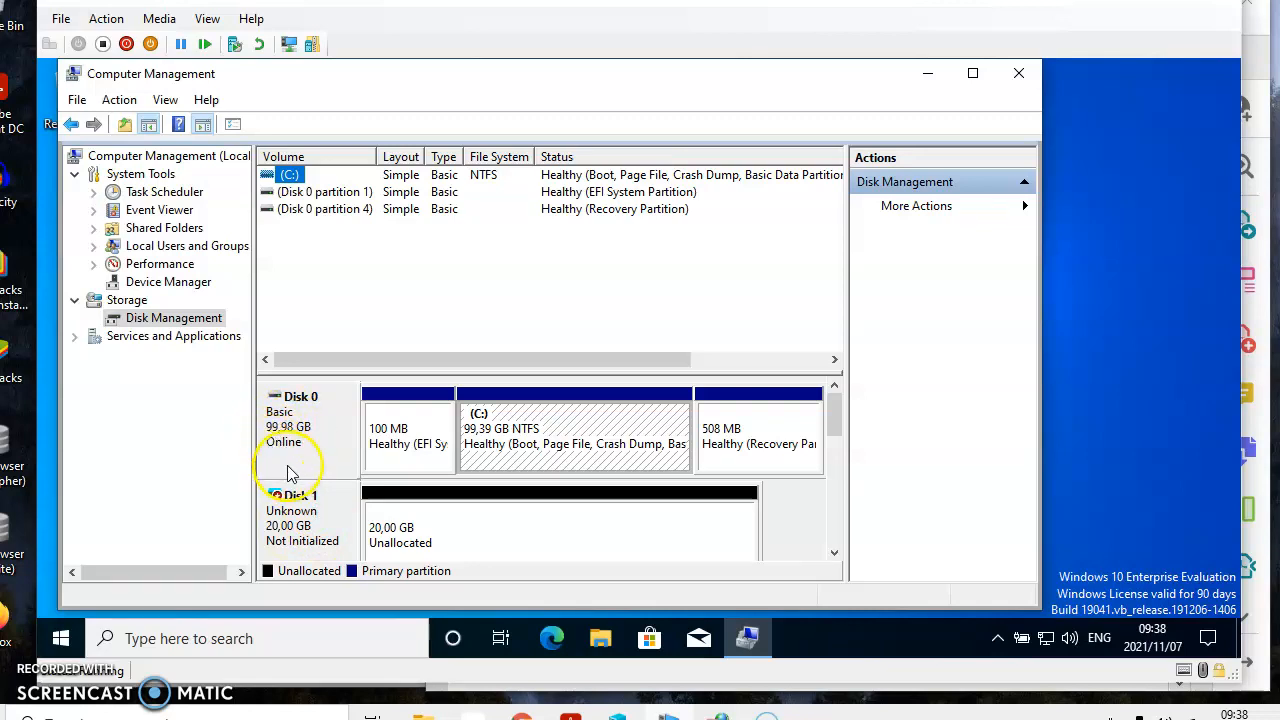
{"action": "right_click", "coordinate": [309, 529]}
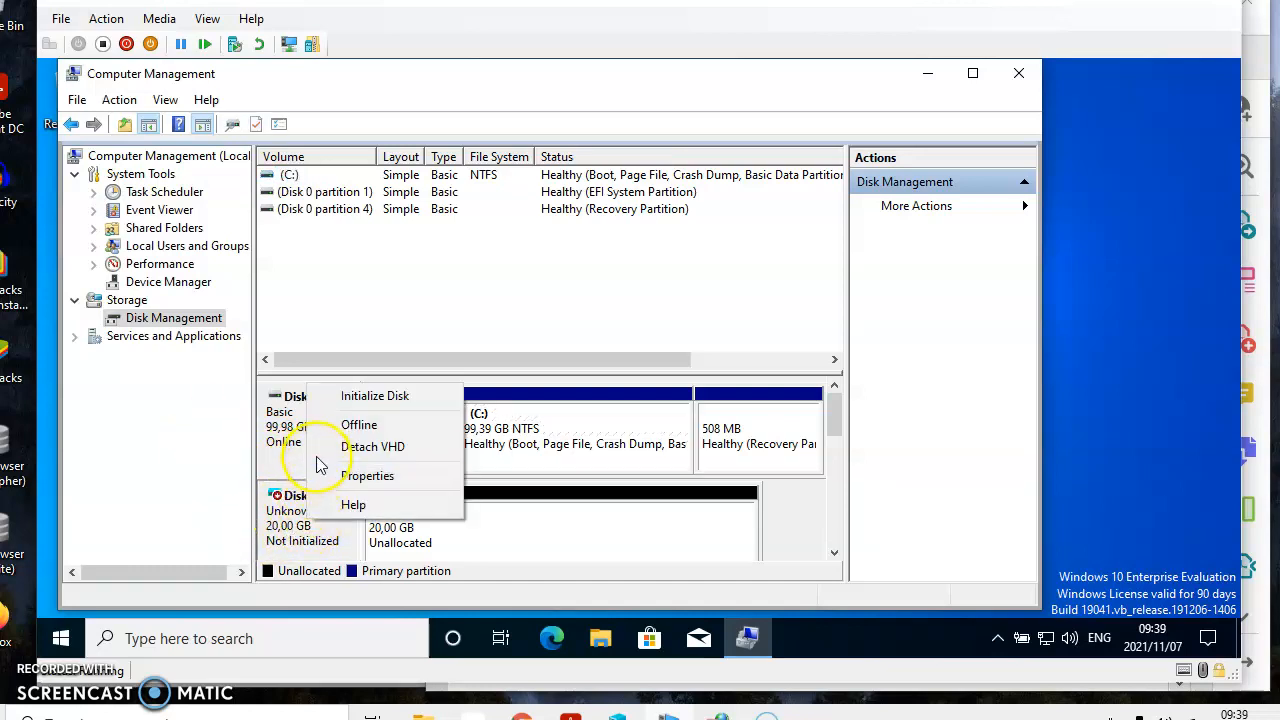
{"action": "left_click", "coordinate": [330, 404]}
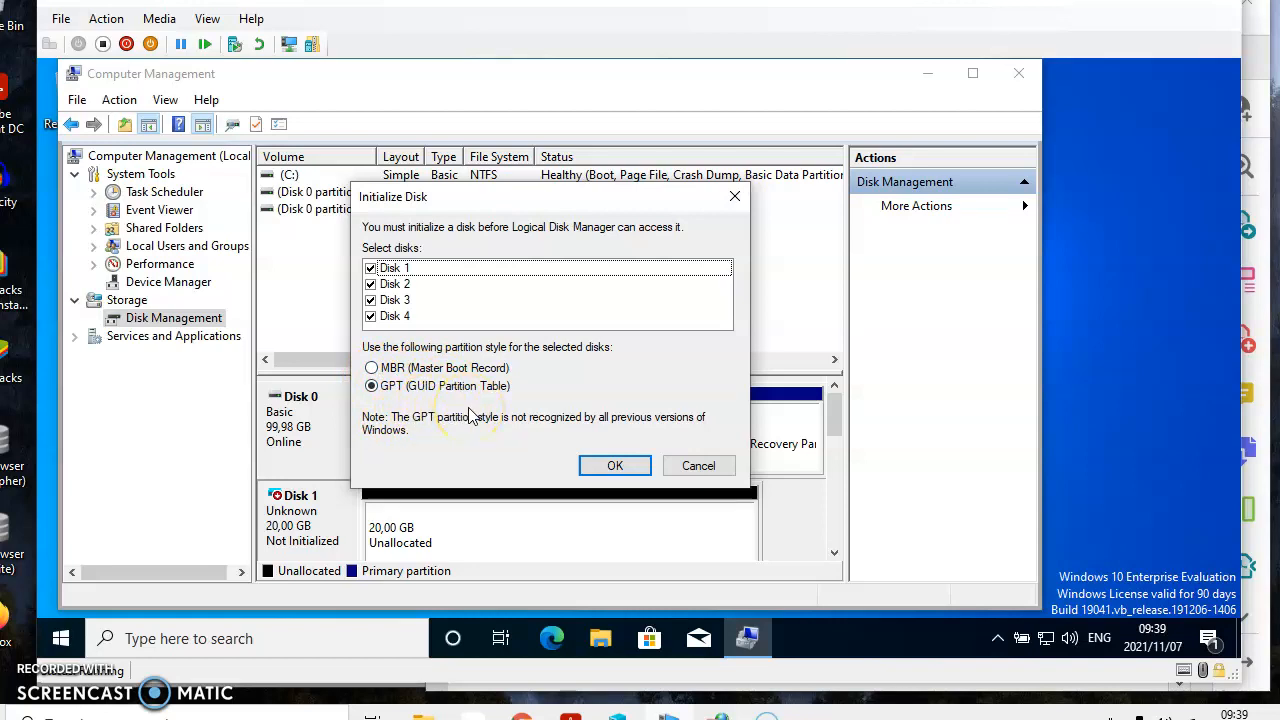
{"action": "left_click", "coordinate": [600, 465]}
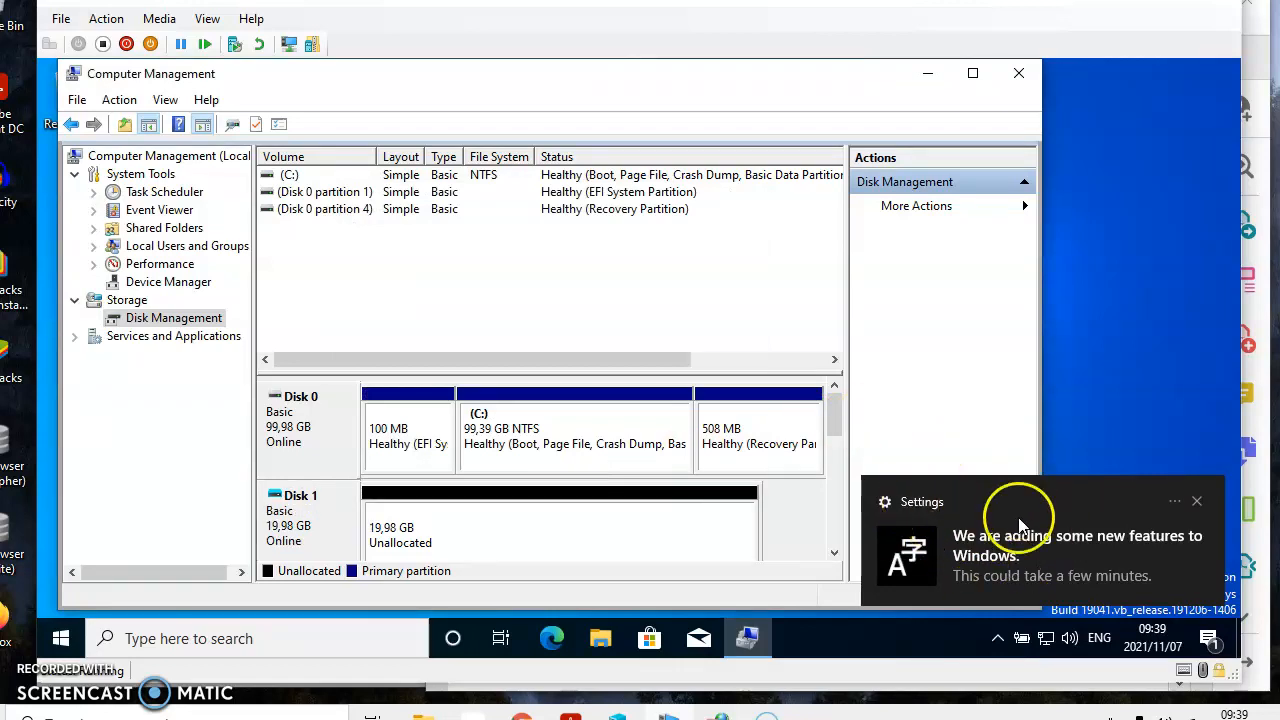
{"action": "left_click", "coordinate": [1197, 502]}
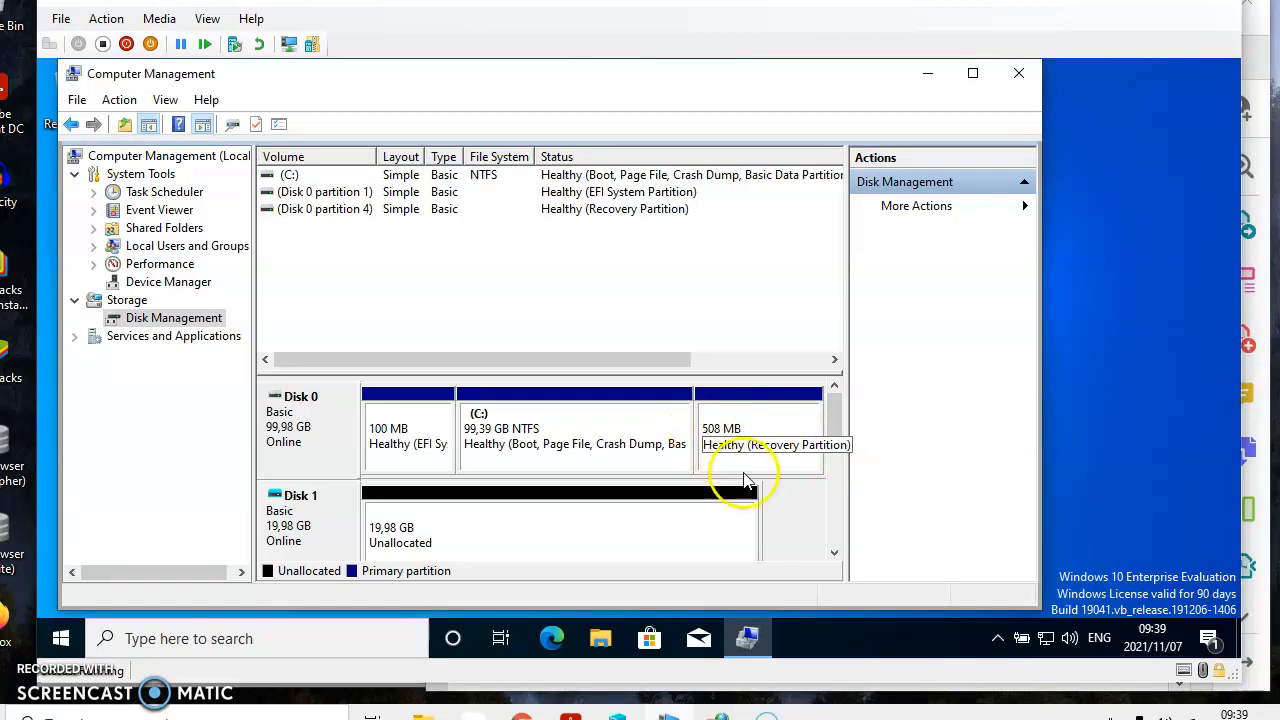
Step: Start a new simple volume on Disk 1's unallocated space, accepting the default size and drive letter E
{"action": "left_click", "coordinate": [836, 556]}
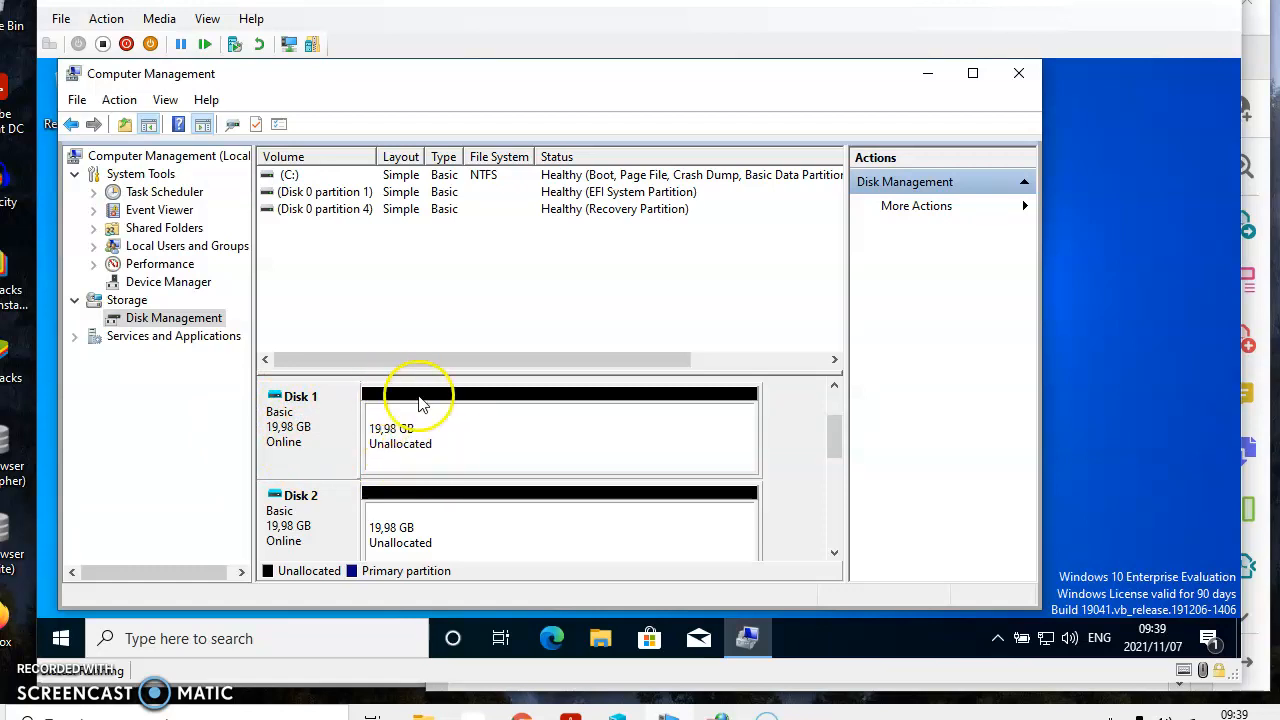
{"action": "right_click", "coordinate": [515, 445]}
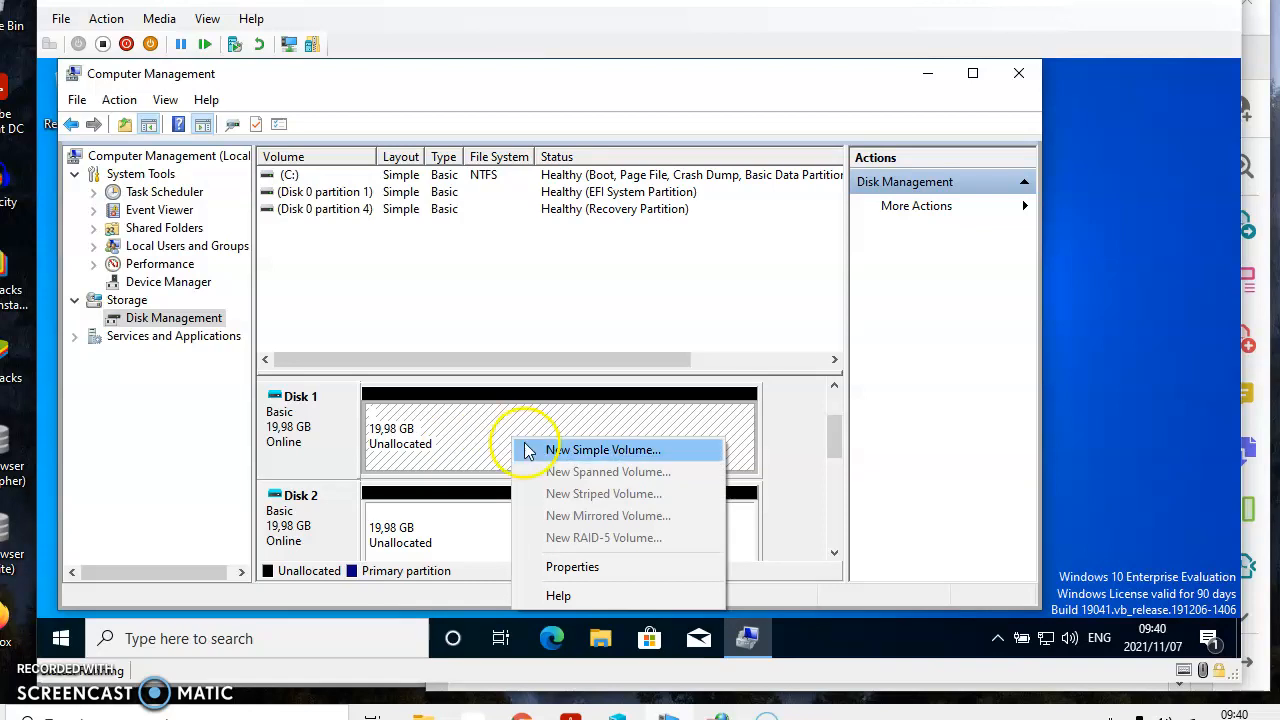
{"action": "left_click", "coordinate": [539, 452]}
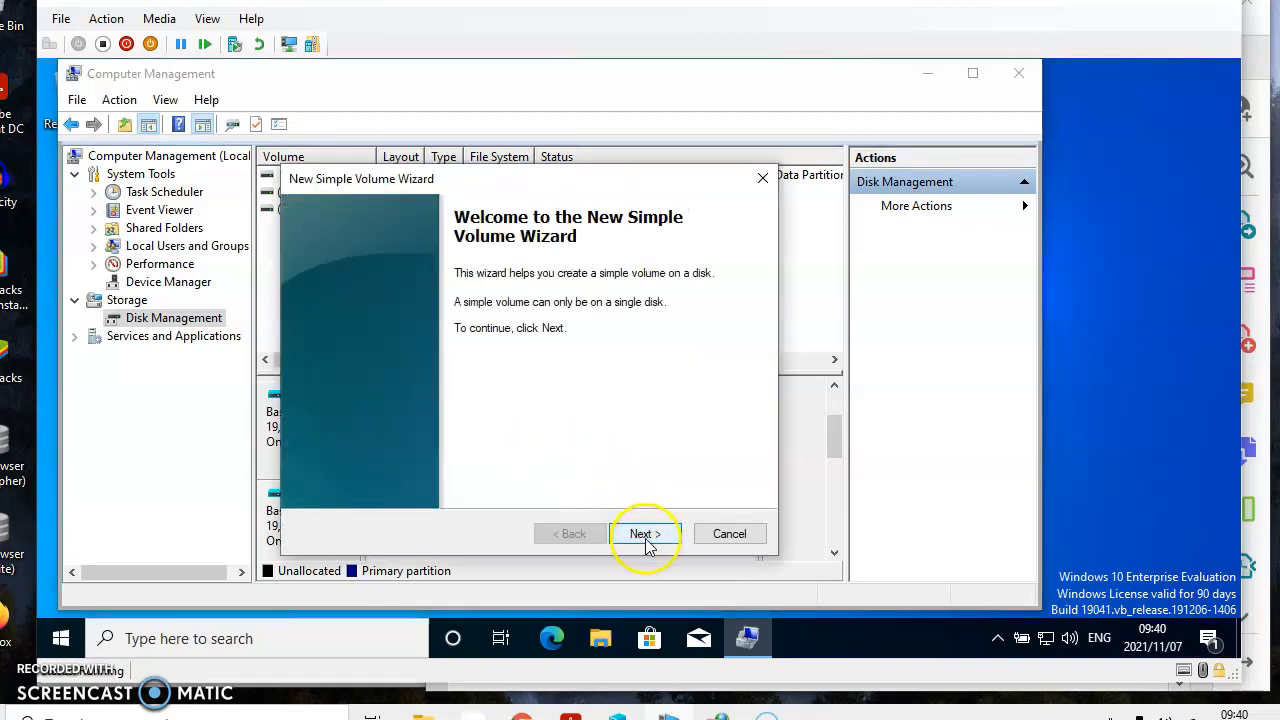
{"action": "left_click", "coordinate": [645, 536]}
{"action": "left_click", "coordinate": [647, 538]}
{"action": "left_click", "coordinate": [647, 538]}
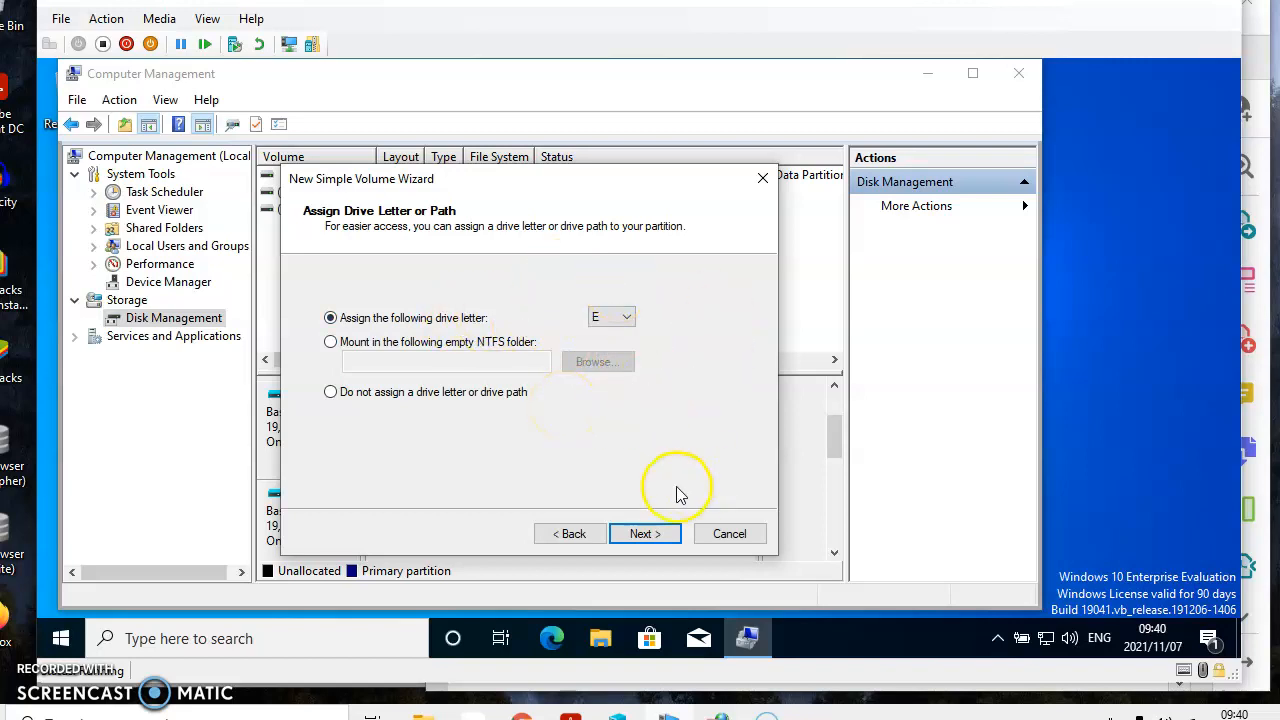
{"action": "left_click", "coordinate": [646, 534]}
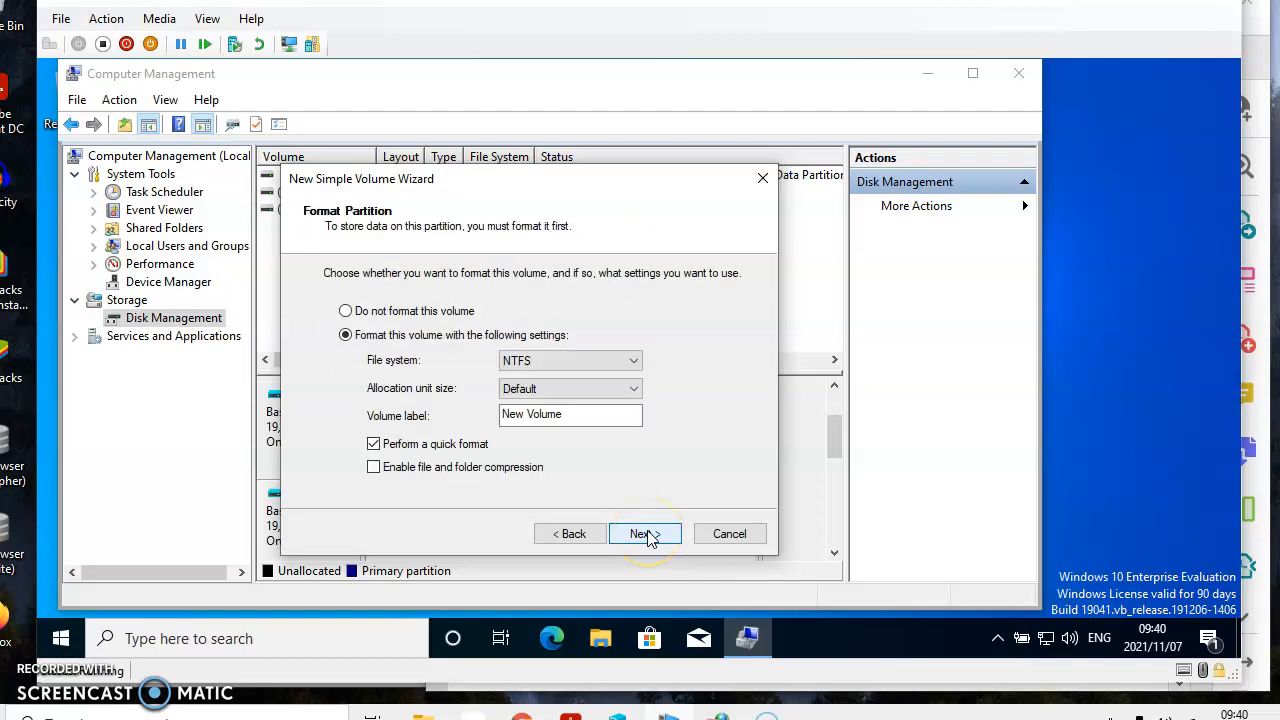
Step: Label the Disk 1 volume One, enable file and folder compression with NTFS quick format, and finish creating the volume
{"action": "left_click_drag", "start_coordinate": [564, 415], "coordinate": [497, 418]}
{"action": "key", "text": "BackSpace"}
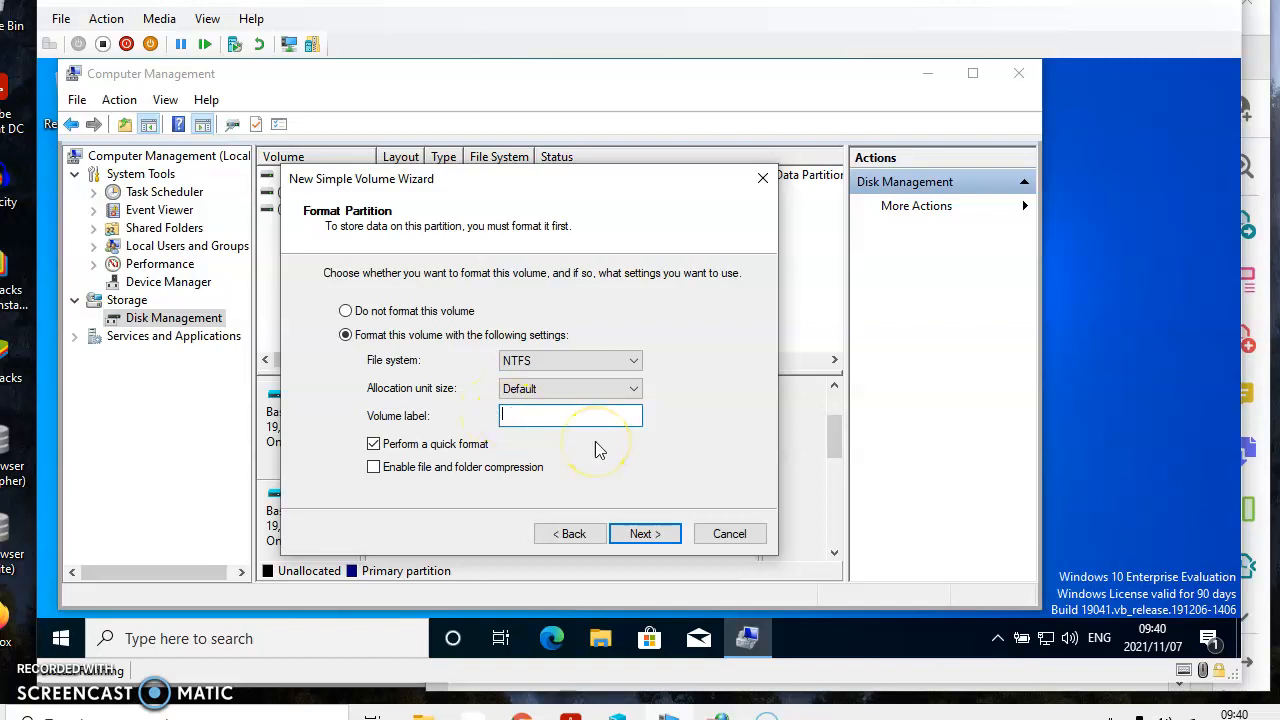
{"action": "type", "text": "One"}
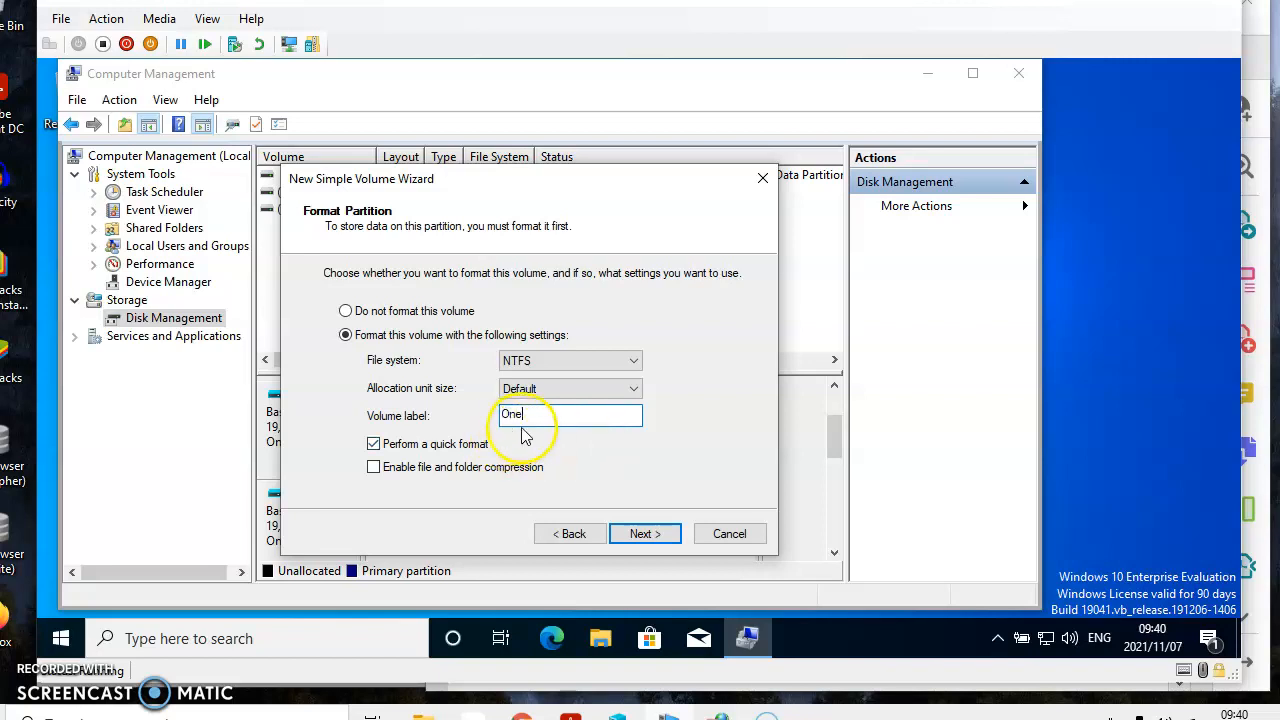
{"action": "left_click", "coordinate": [374, 470]}
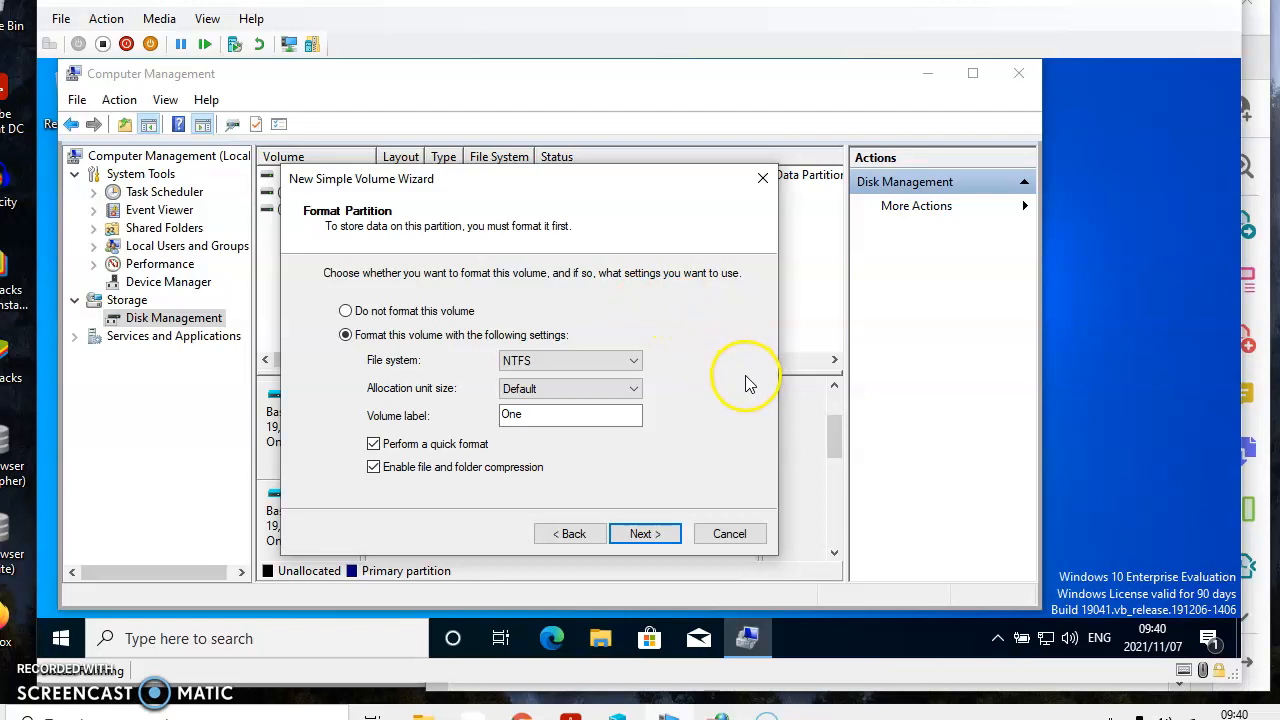
{"action": "left_click", "coordinate": [648, 534]}
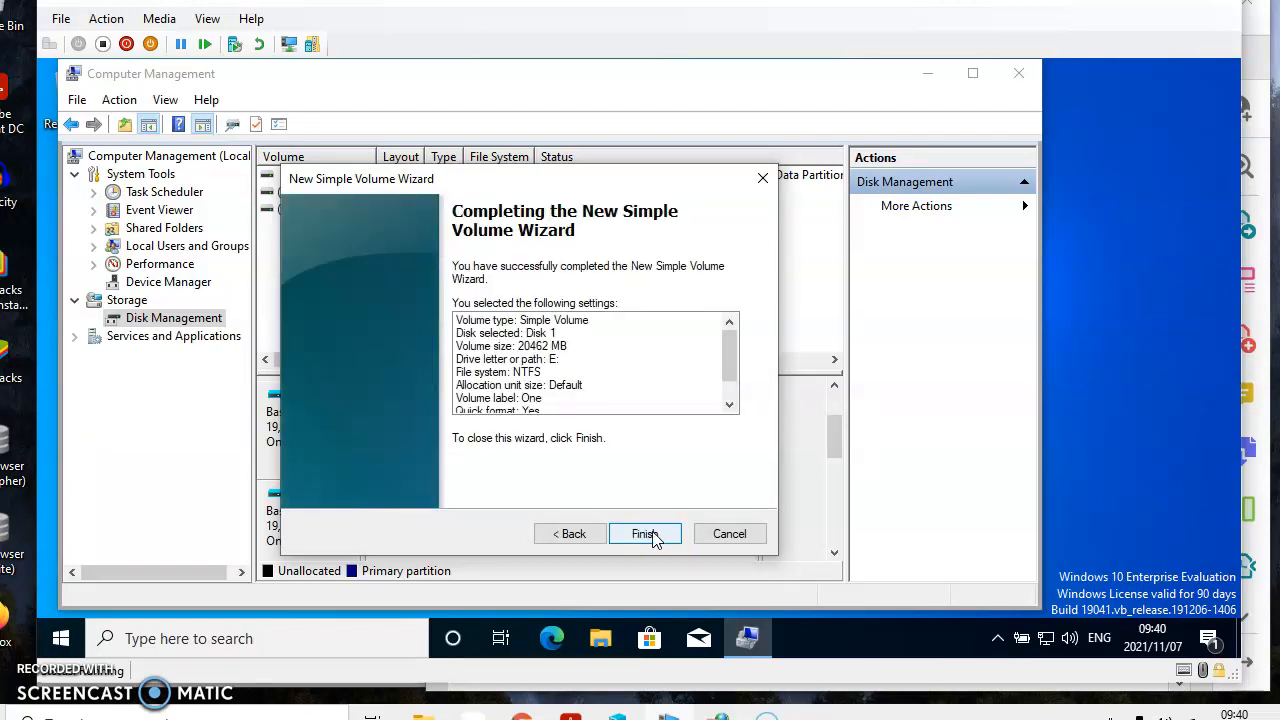
{"action": "left_click", "coordinate": [651, 534]}
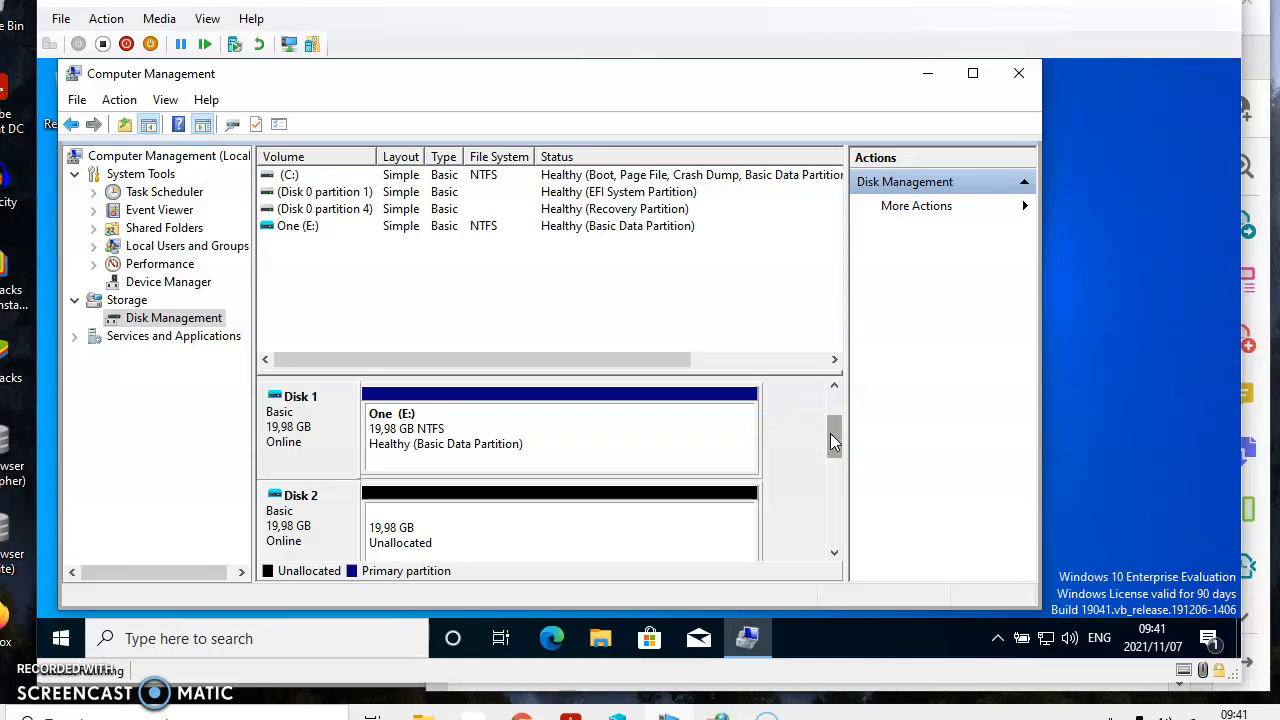
{"action": "left_click", "coordinate": [597, 536]}
{"action": "left_click", "coordinate": [547, 541]}
Step: Start a new simple volume on Disk 2's unallocated space, accepting the default size and drive letter F
{"action": "left_click", "coordinate": [835, 553]}
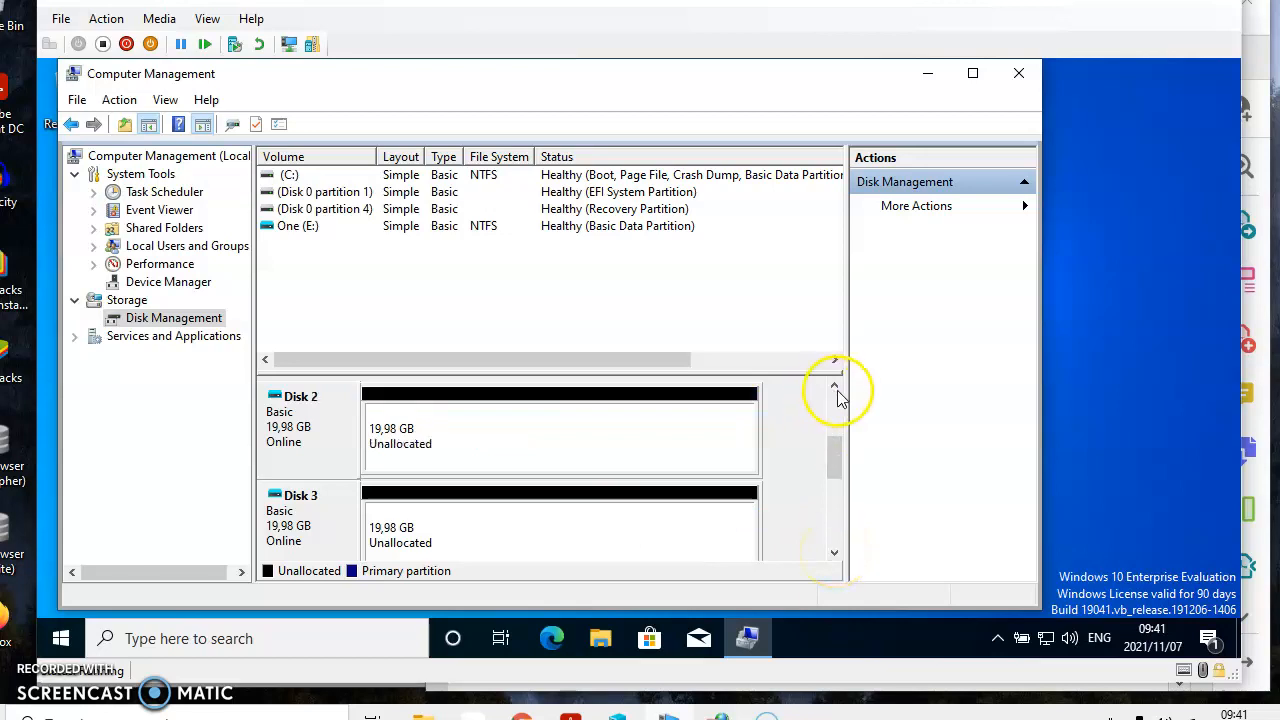
{"action": "right_click", "coordinate": [502, 436]}
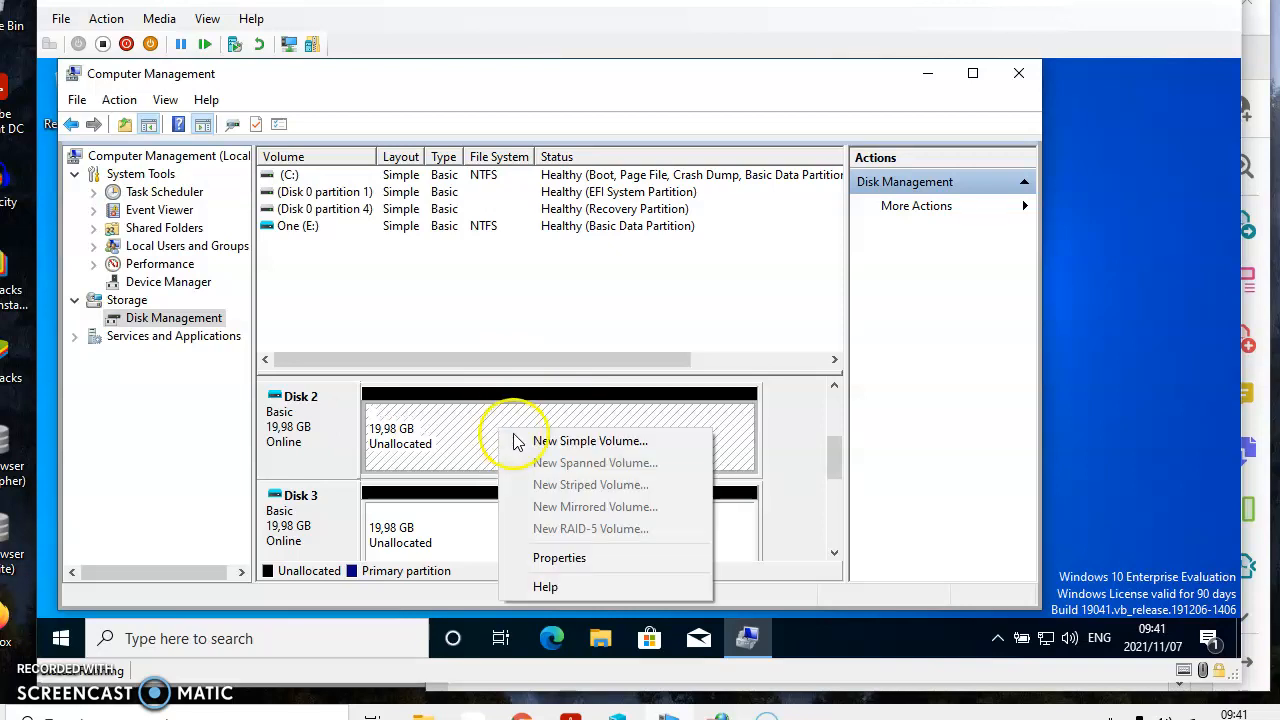
{"action": "left_click", "coordinate": [514, 440]}
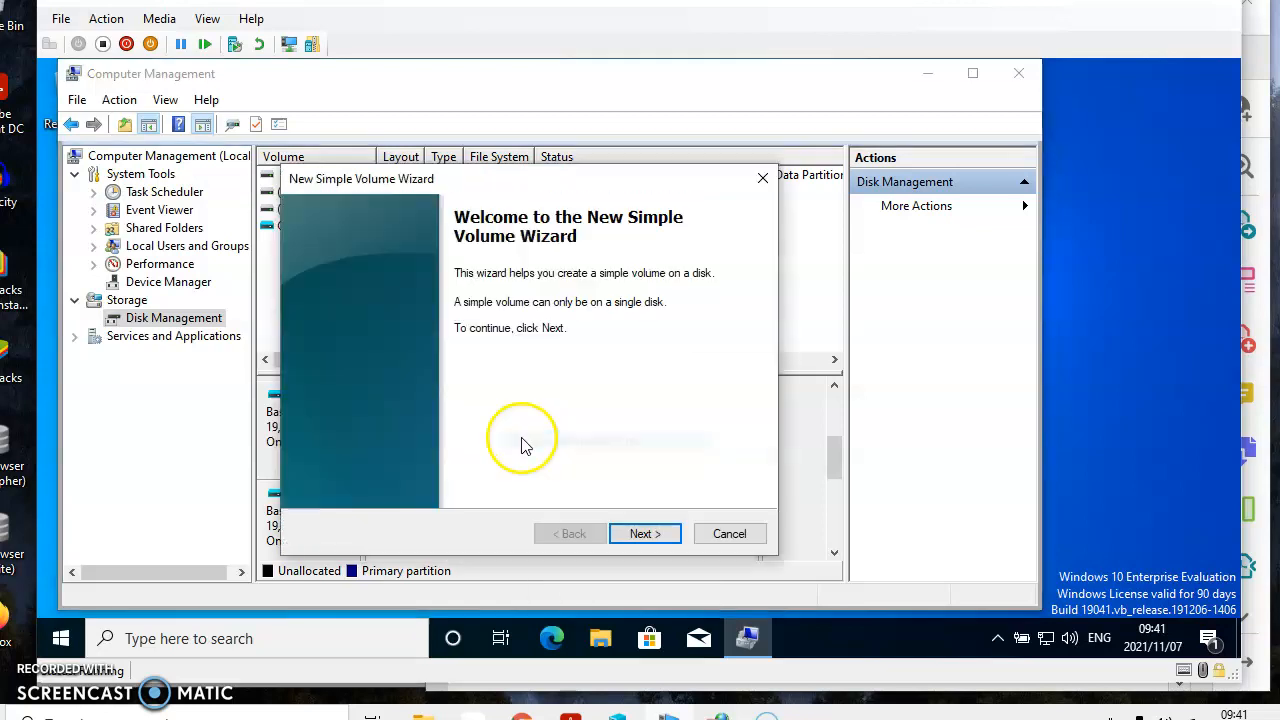
{"action": "left_click", "coordinate": [645, 534]}
{"action": "left_click", "coordinate": [645, 534]}
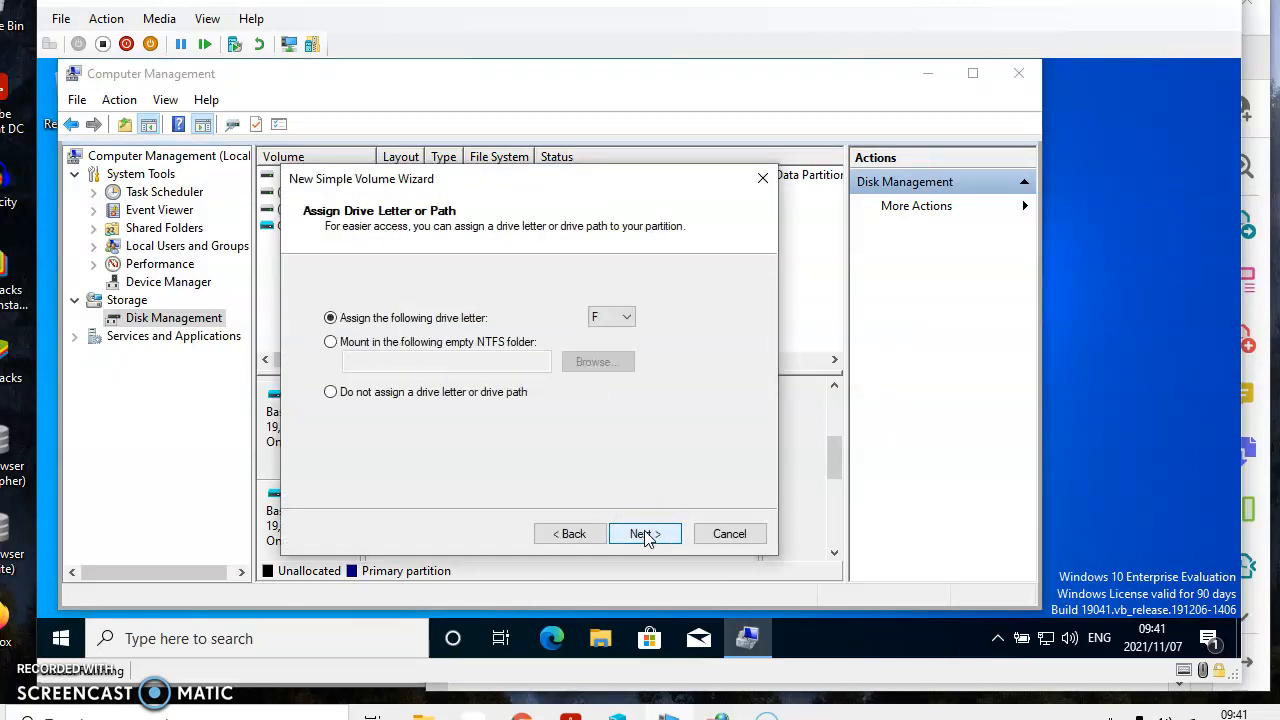
{"action": "left_click", "coordinate": [645, 534]}
Step: Label the Disk 2 volume Two, enable file and folder compression with NTFS quick format, and finish creating the volume
{"action": "left_click", "coordinate": [575, 412]}
{"action": "left_click_drag", "start_coordinate": [575, 412], "coordinate": [365, 398]}
{"action": "type", "text": "T"}
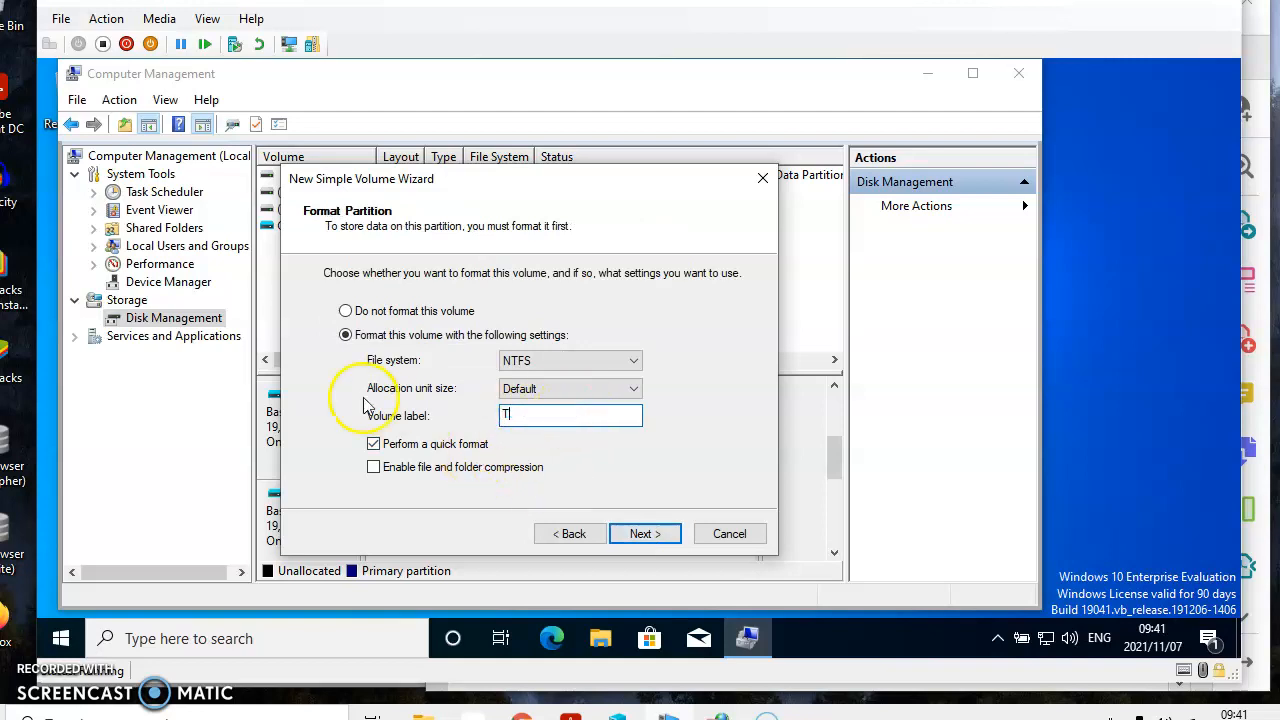
{"action": "type", "text": "wo"}
{"action": "left_click", "coordinate": [373, 468]}
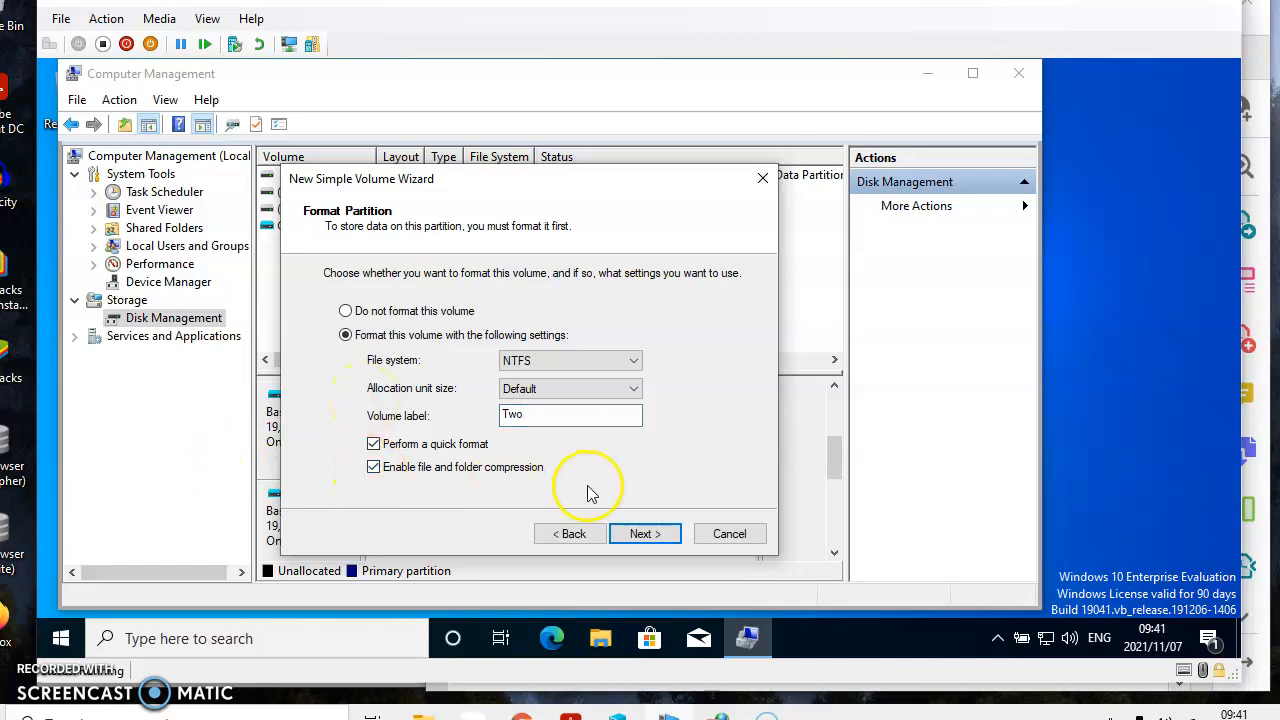
{"action": "left_click", "coordinate": [645, 534]}
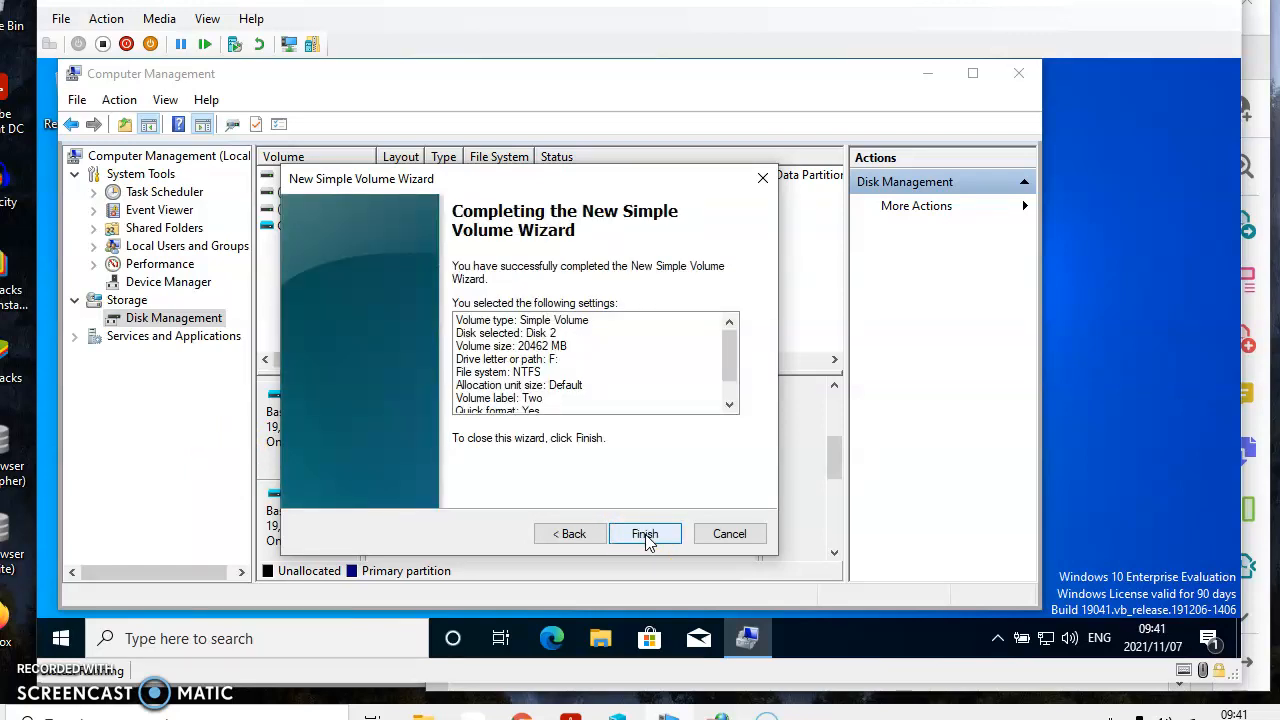
{"action": "left_click", "coordinate": [645, 535]}
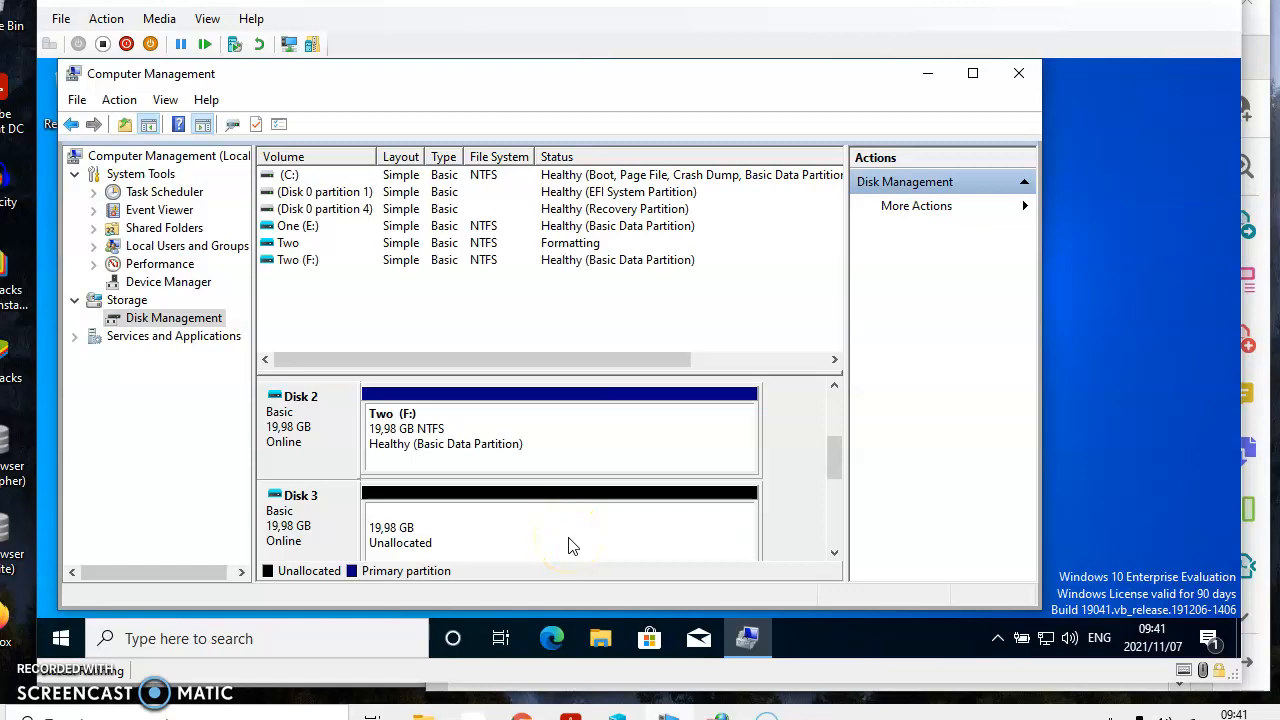
Step: Start a new simple volume on Disk 3's unallocated space, accepting the default size and drive letter G
{"action": "right_click", "coordinate": [571, 545]}
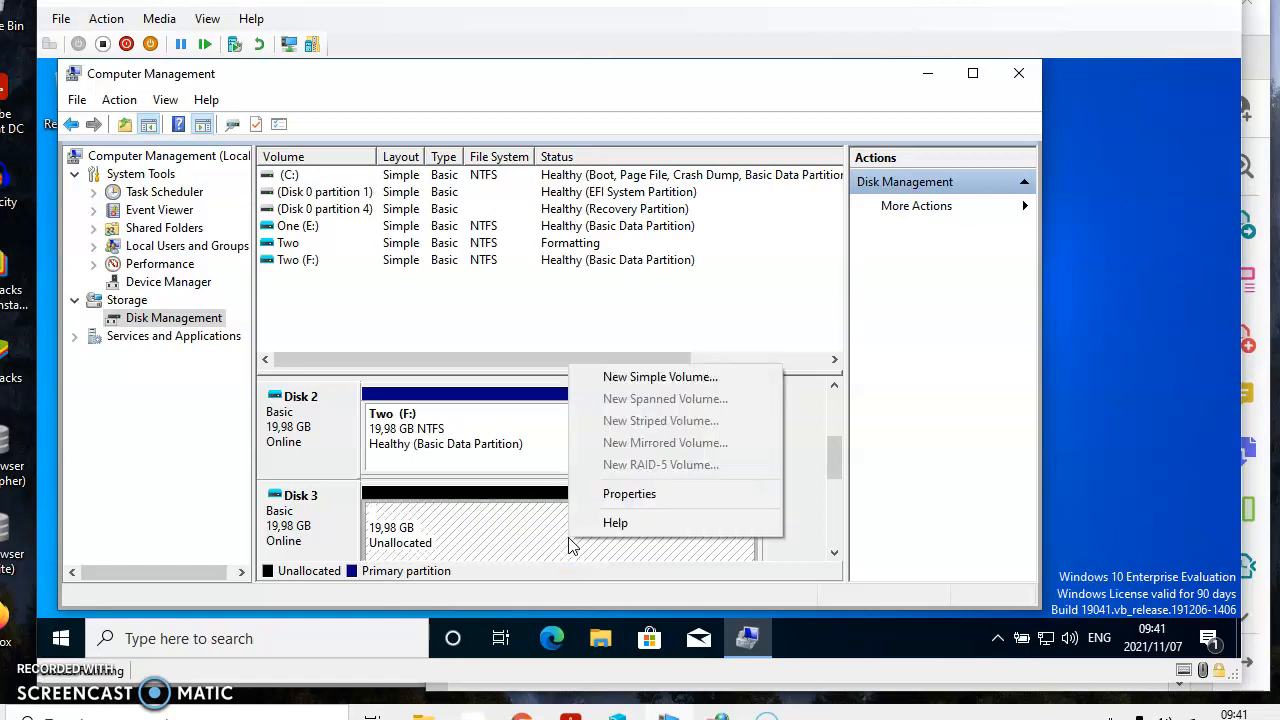
{"action": "left_click", "coordinate": [608, 380]}
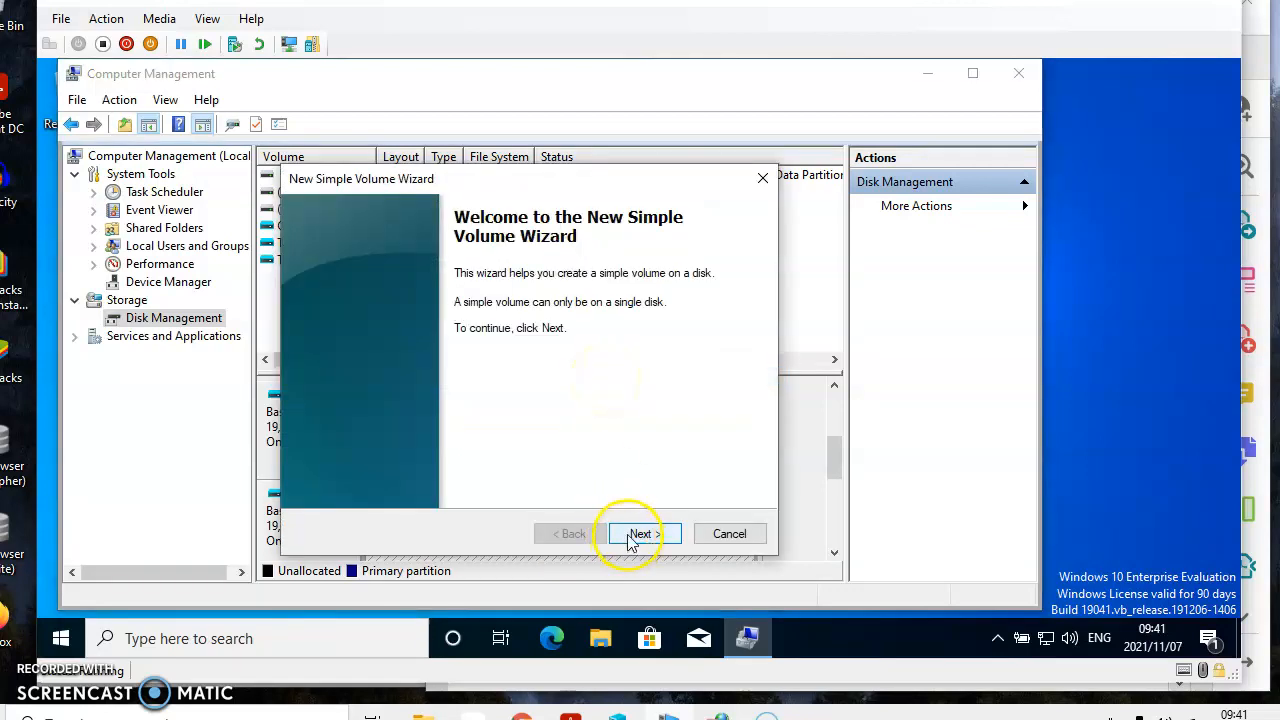
{"action": "left_click", "coordinate": [641, 534]}
{"action": "left_click", "coordinate": [641, 534]}
{"action": "left_click", "coordinate": [632, 536]}
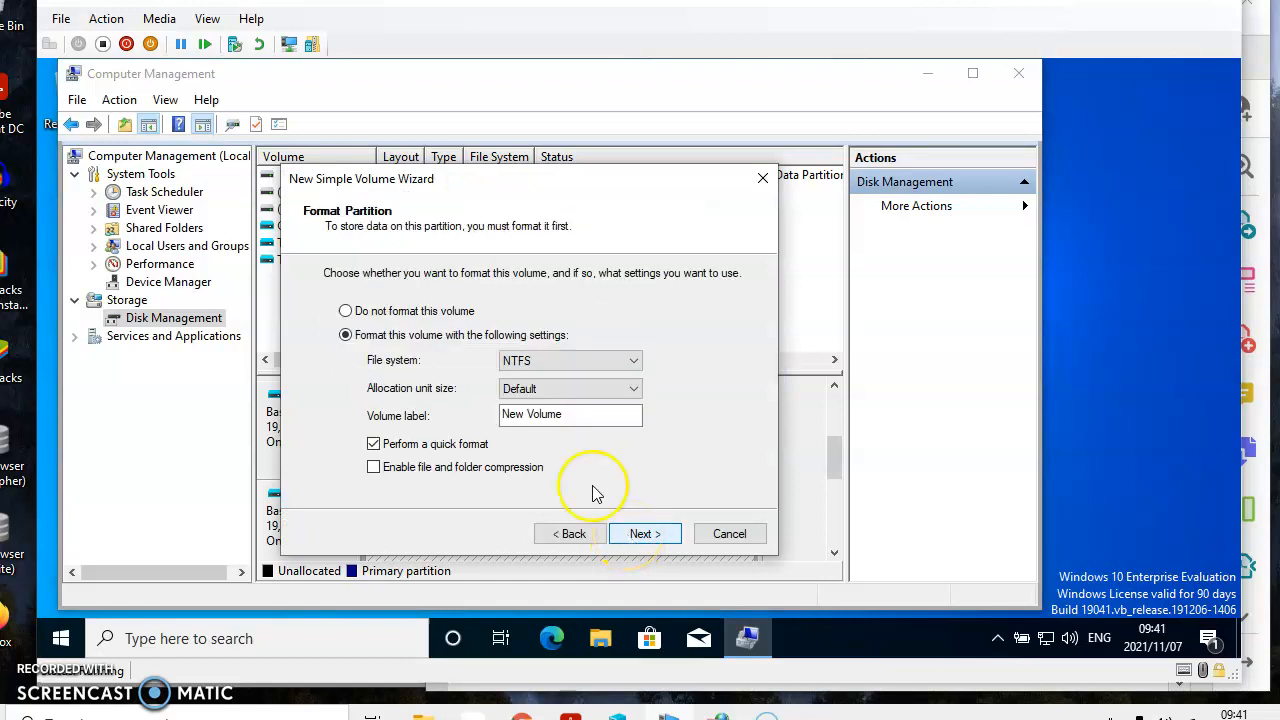
Step: Label the Disk 3 volume Three, enable file and folder compression with NTFS quick format, and finish creating the volume
{"action": "left_click_drag", "start_coordinate": [566, 413], "coordinate": [483, 421]}
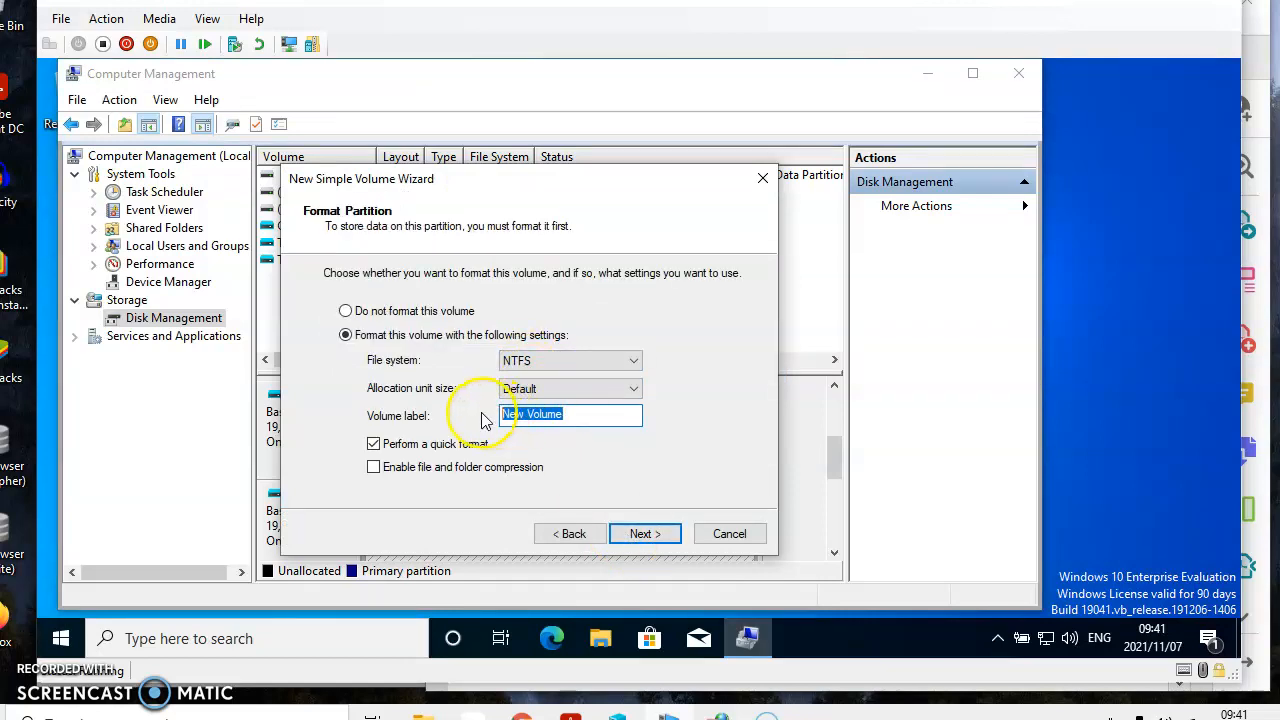
{"action": "type", "text": "Three"}
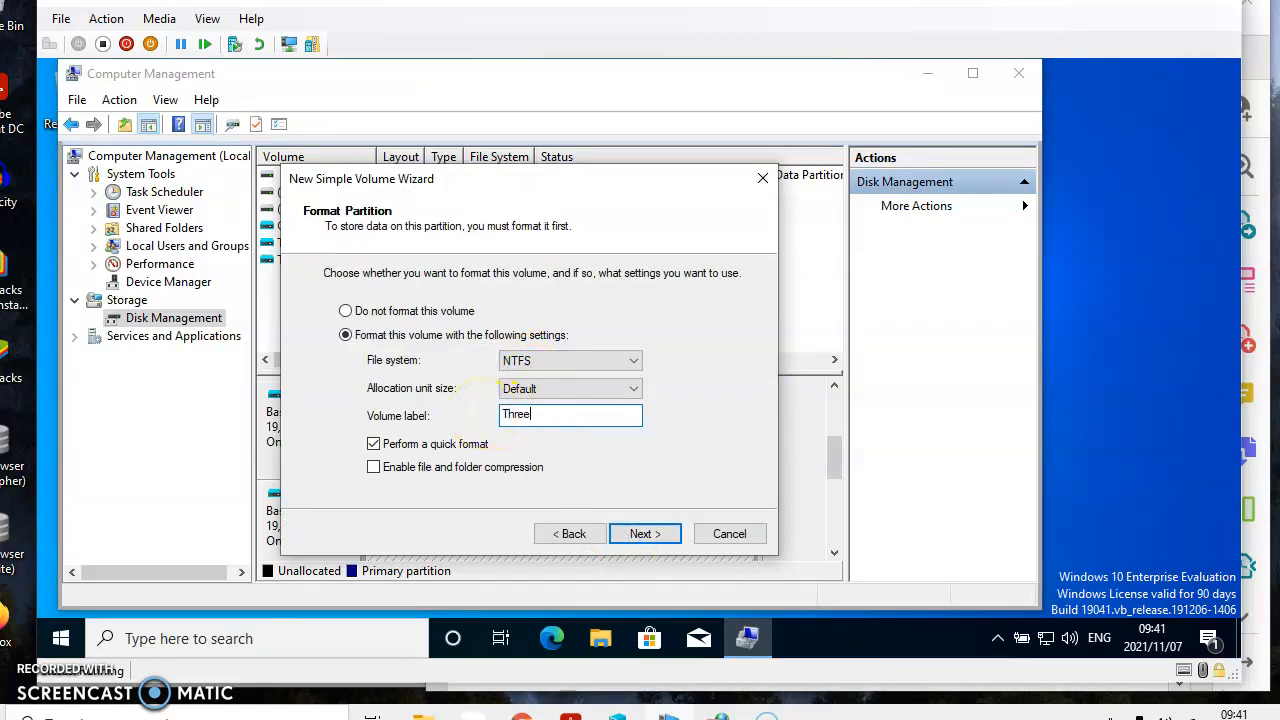
{"action": "left_click", "coordinate": [373, 467]}
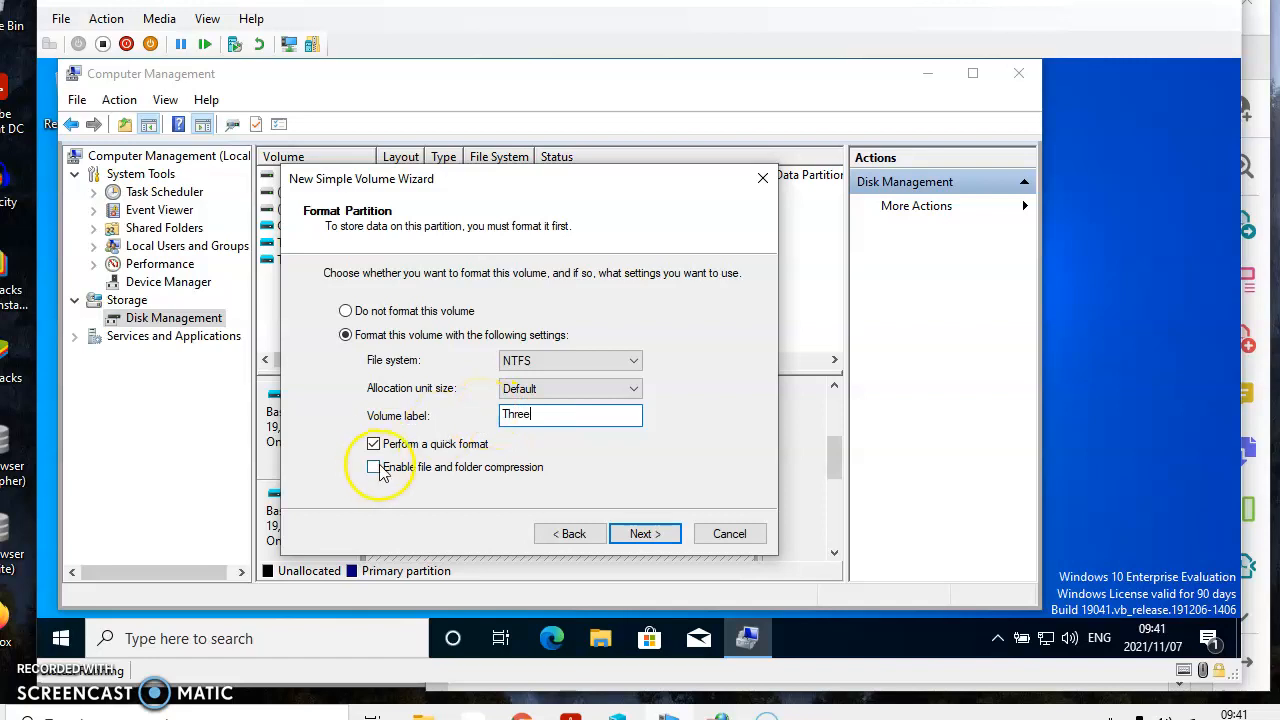
{"action": "left_click", "coordinate": [660, 535]}
{"action": "left_click", "coordinate": [660, 536]}
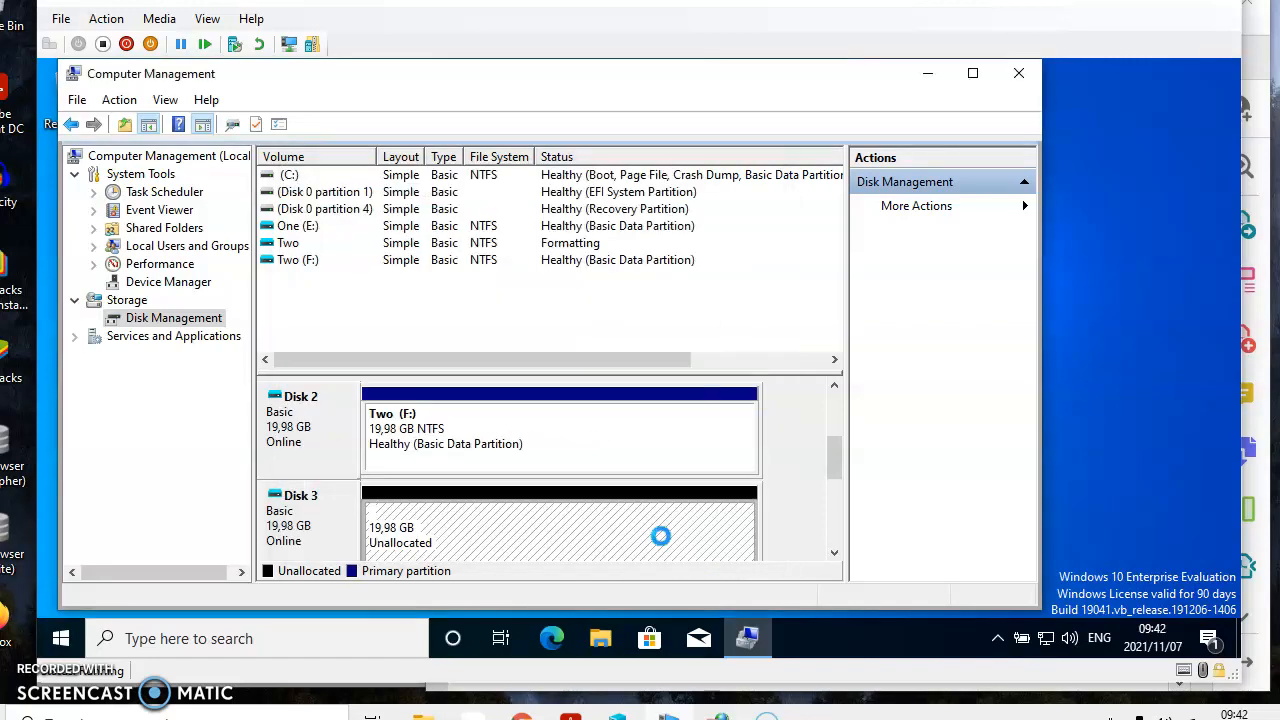
Step: Start a new simple volume on Disk 4's unallocated space, accepting the default size and drive letter H
{"action": "left_click", "coordinate": [834, 553]}
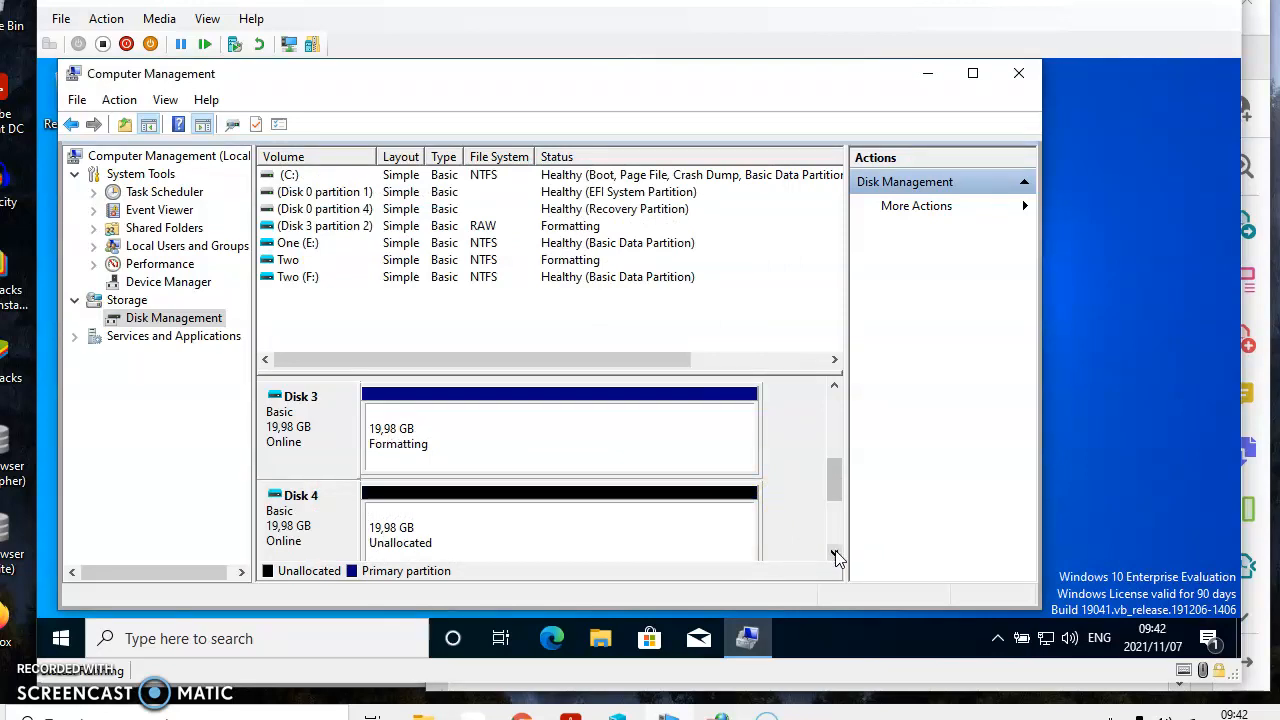
{"action": "left_click", "coordinate": [834, 553]}
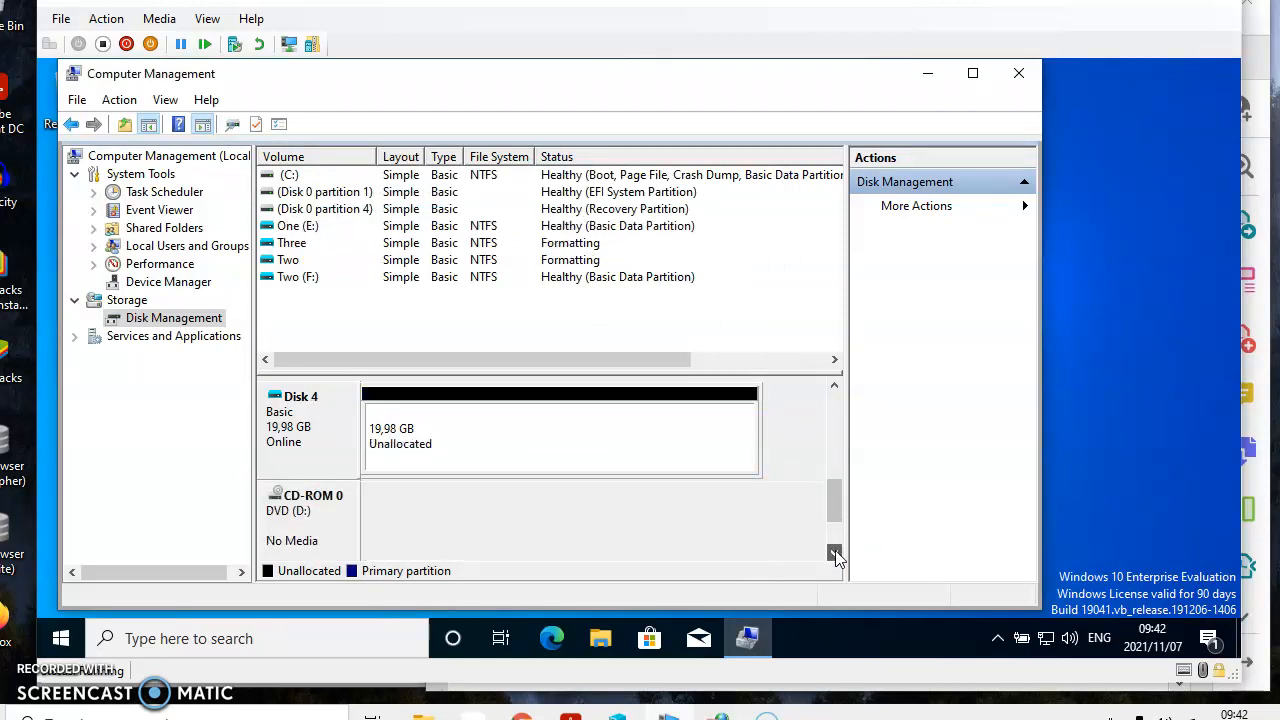
{"action": "left_click", "coordinate": [834, 387]}
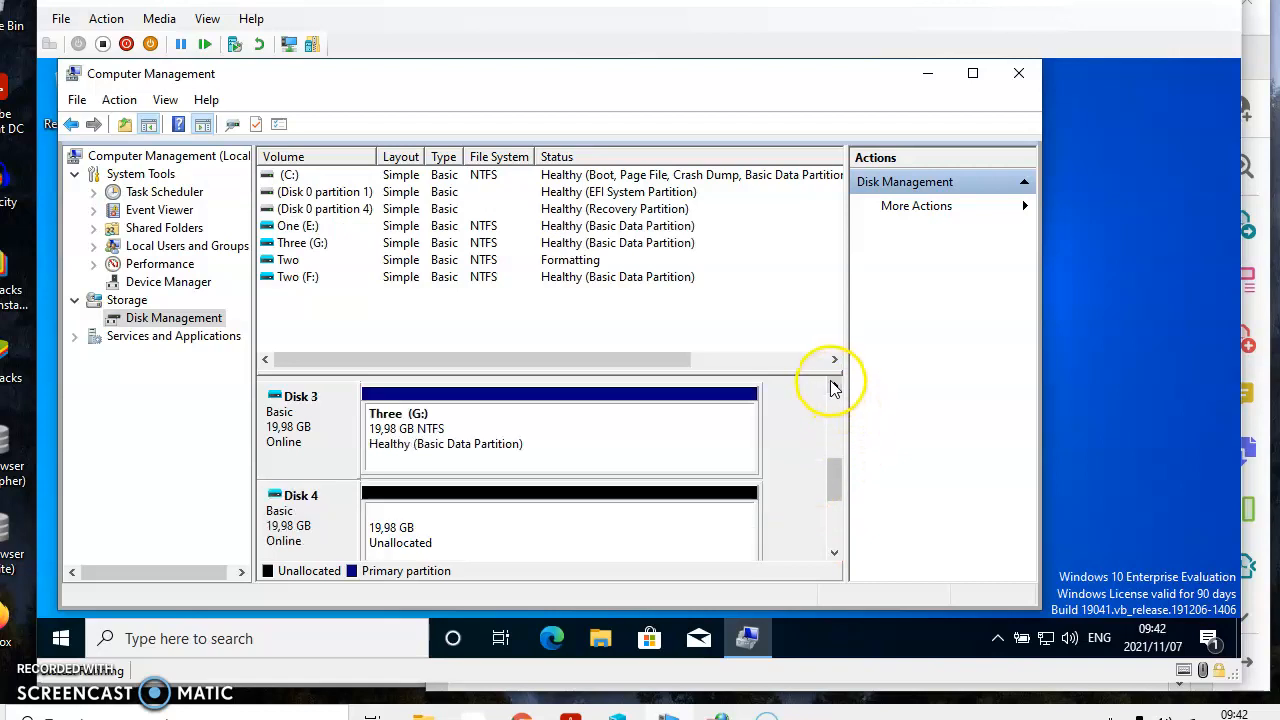
{"action": "right_click", "coordinate": [538, 553]}
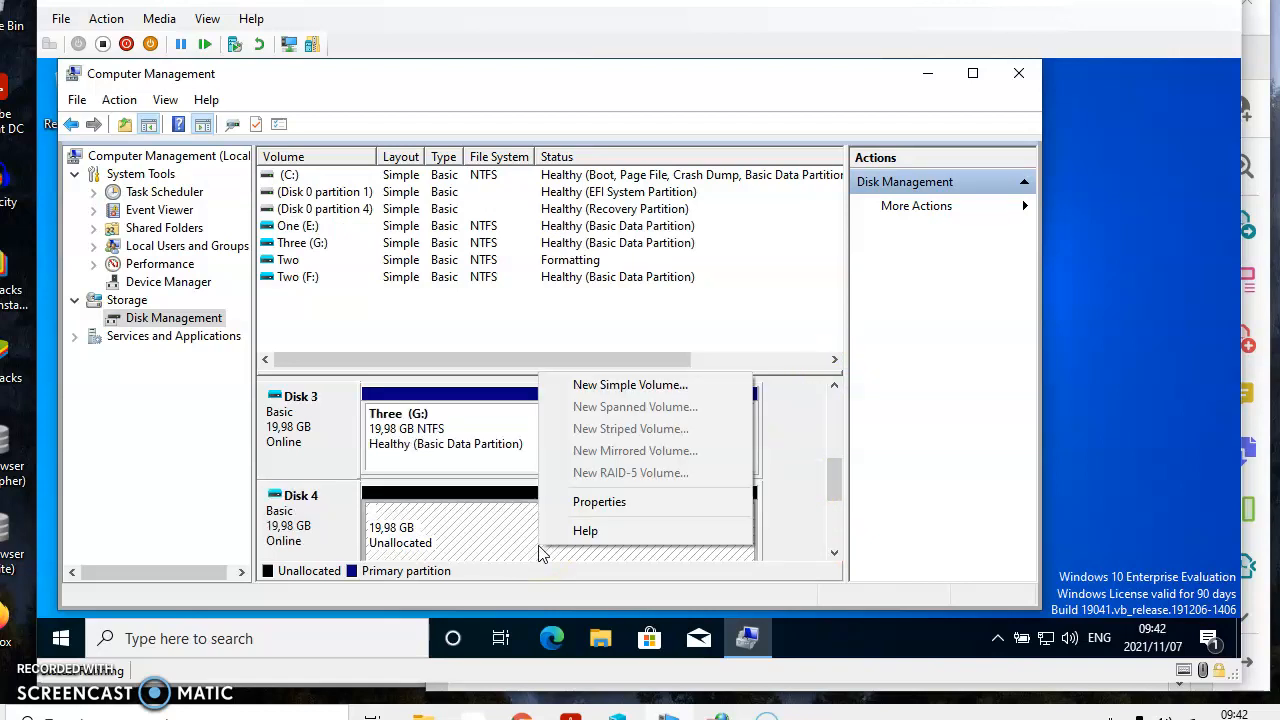
{"action": "left_click", "coordinate": [606, 384]}
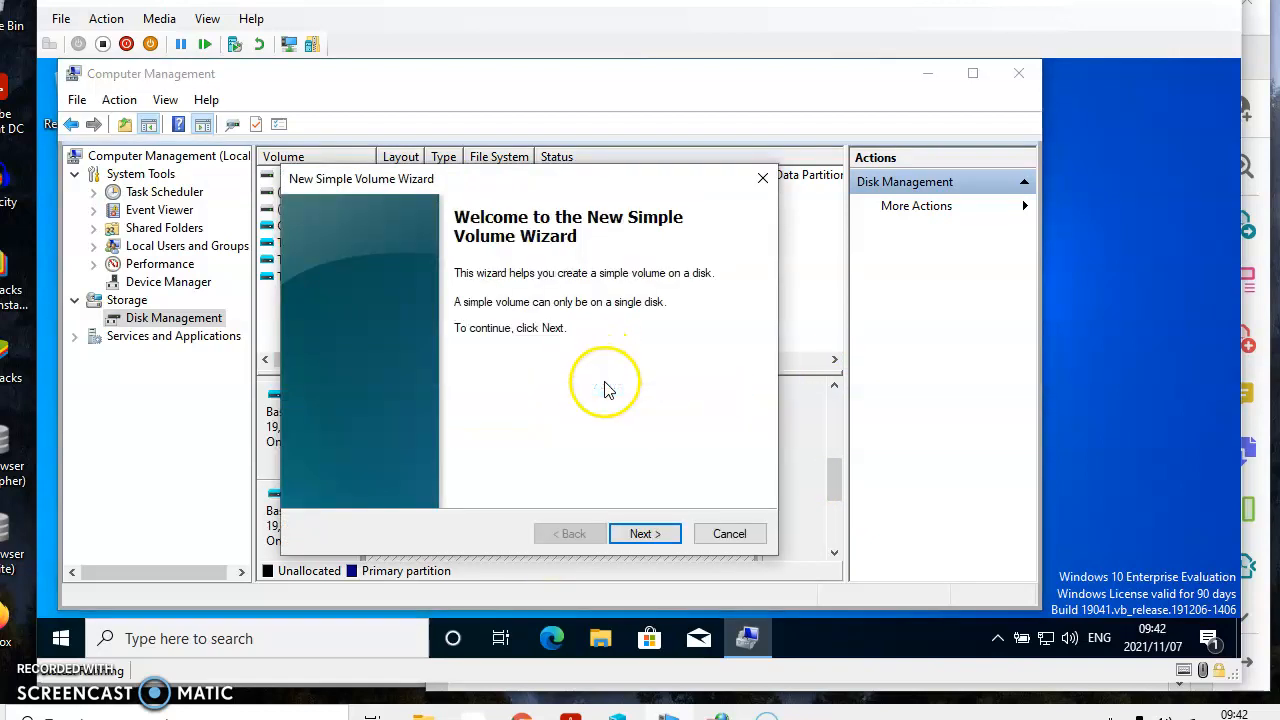
{"action": "left_click", "coordinate": [645, 534]}
{"action": "left_click", "coordinate": [648, 535]}
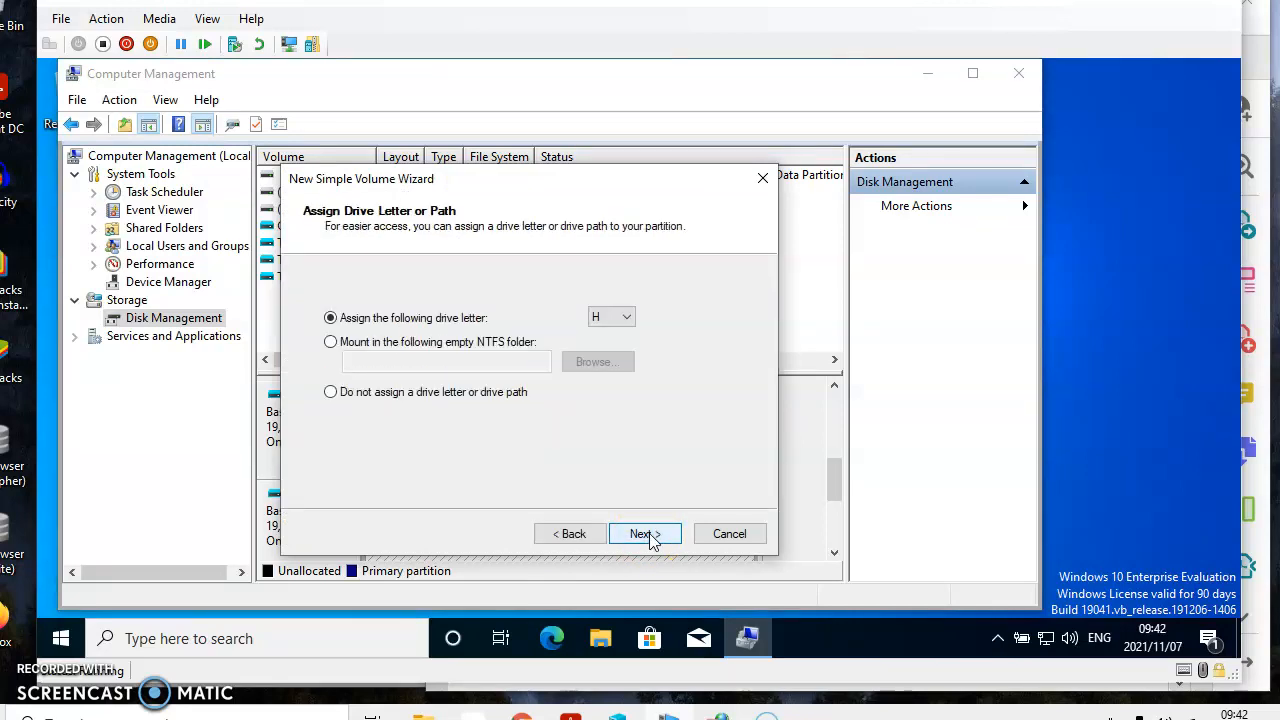
{"action": "left_click", "coordinate": [648, 534]}
Step: Label the Disk 4 volume Four, enable file and folder compression with NTFS quick format, and finish creating the volume
{"action": "left_click_drag", "start_coordinate": [585, 415], "coordinate": [398, 395]}
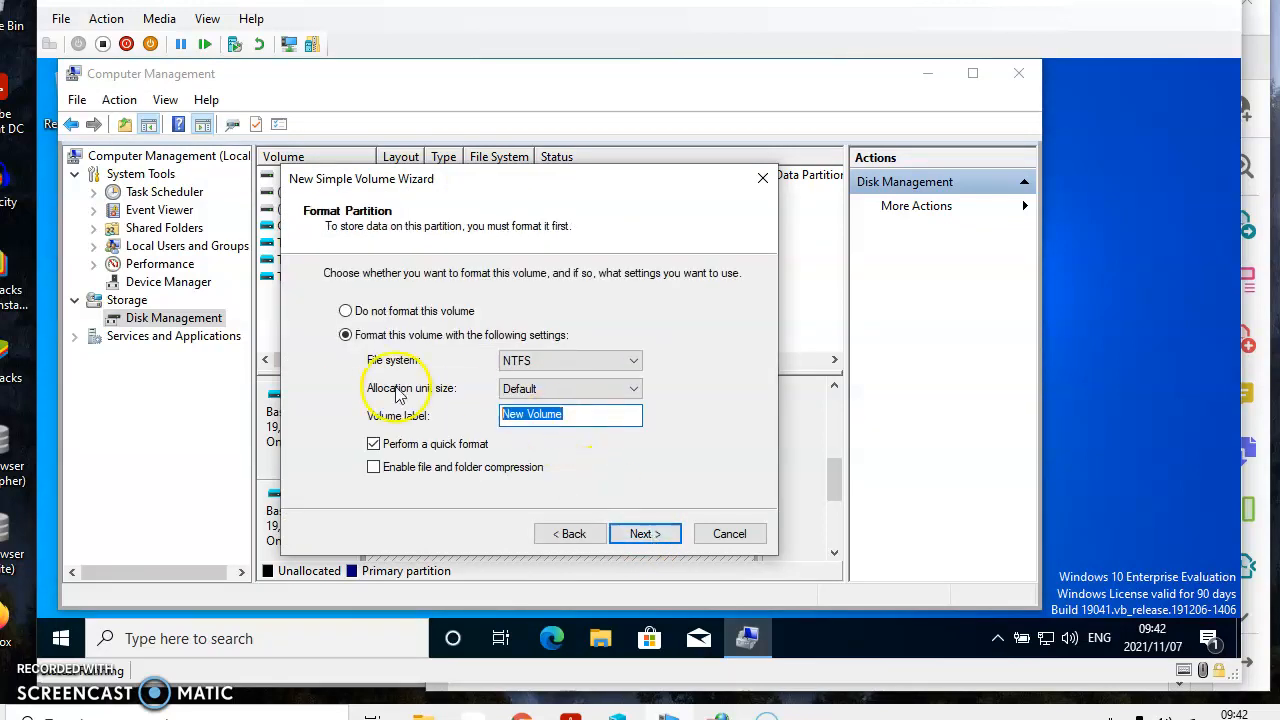
{"action": "type", "text": "Four"}
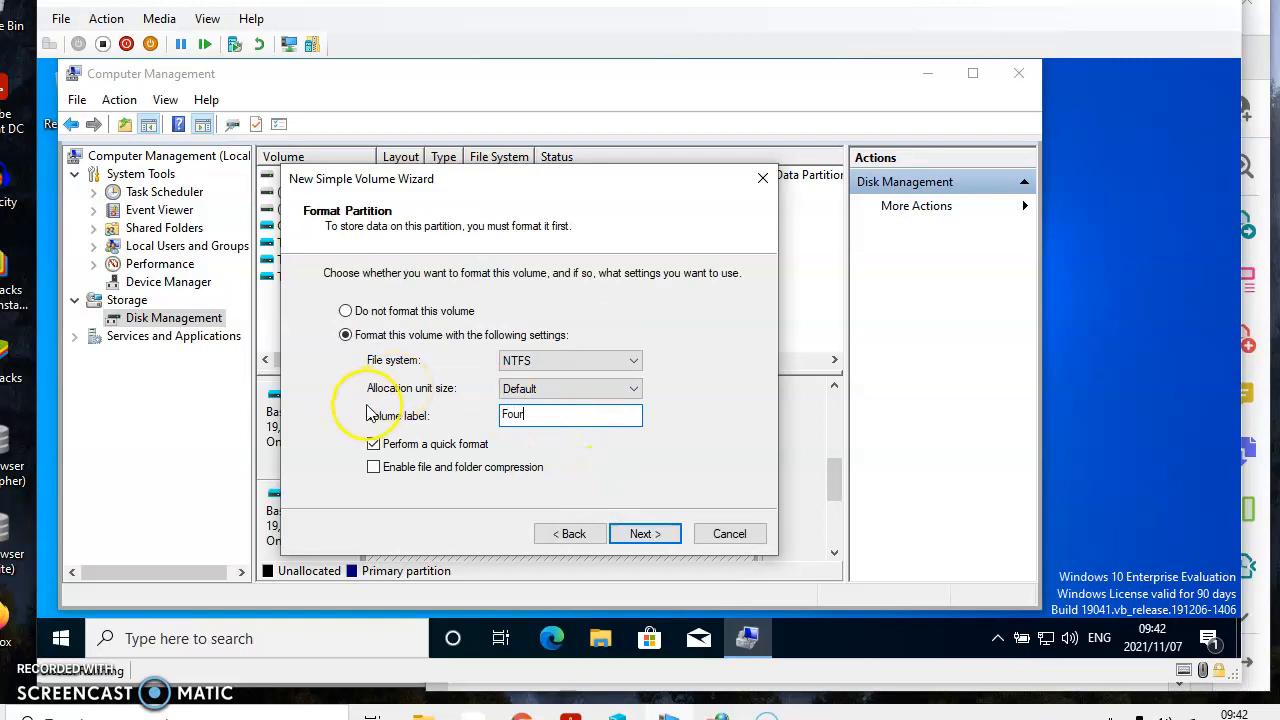
{"action": "left_click", "coordinate": [386, 468]}
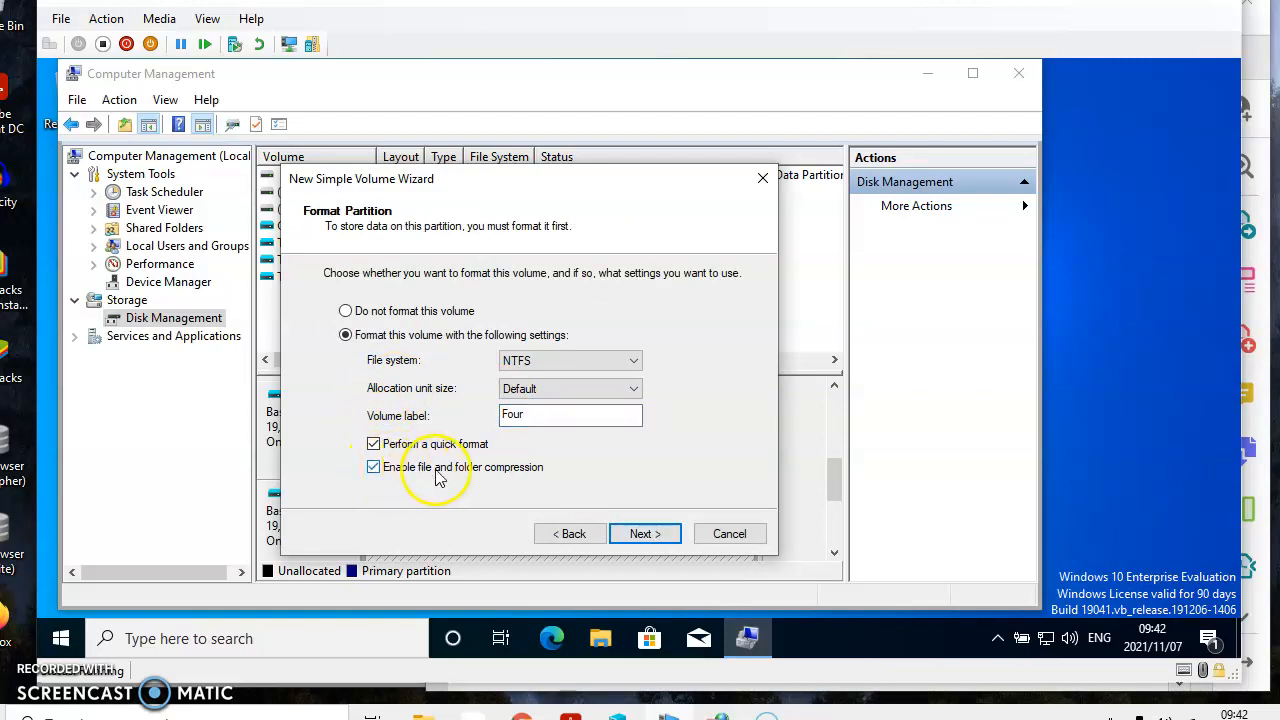
{"action": "left_click", "coordinate": [643, 535]}
{"action": "left_click", "coordinate": [643, 535]}
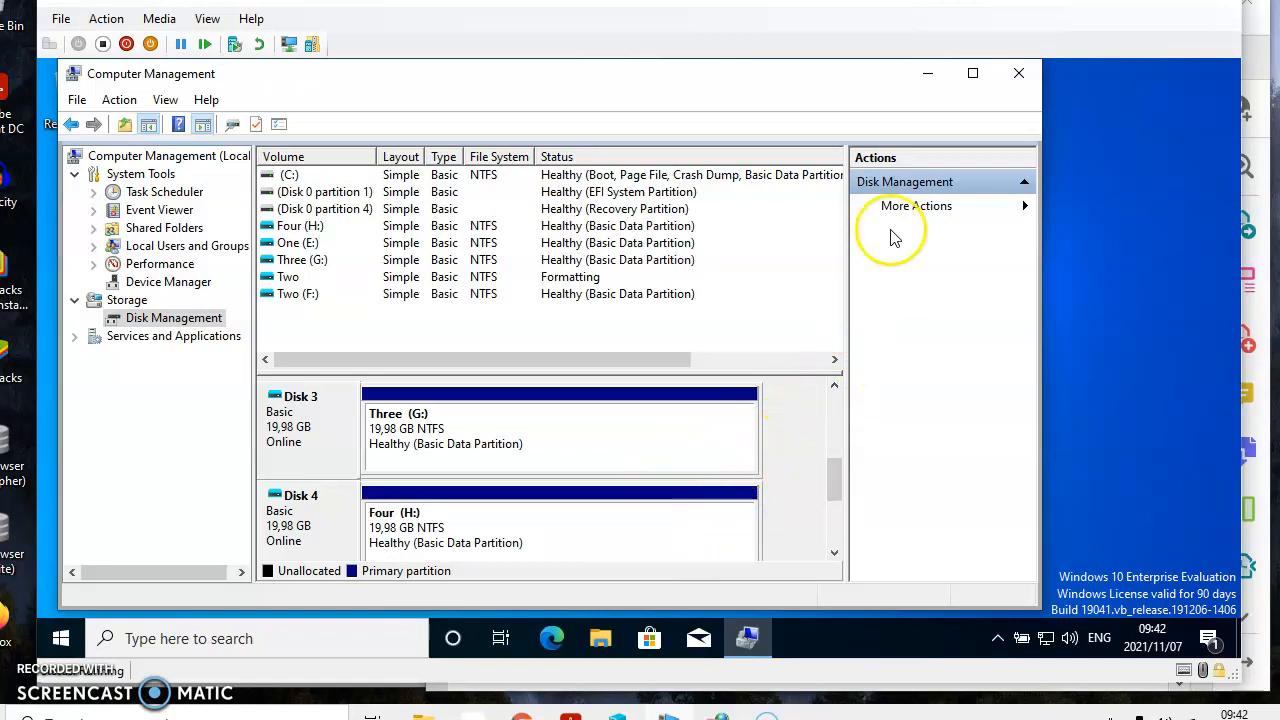
Step: Minimize Computer Management, examine the drives under This PC in a maximized File Explorer window, and minimize it
{"action": "left_click", "coordinate": [930, 77]}
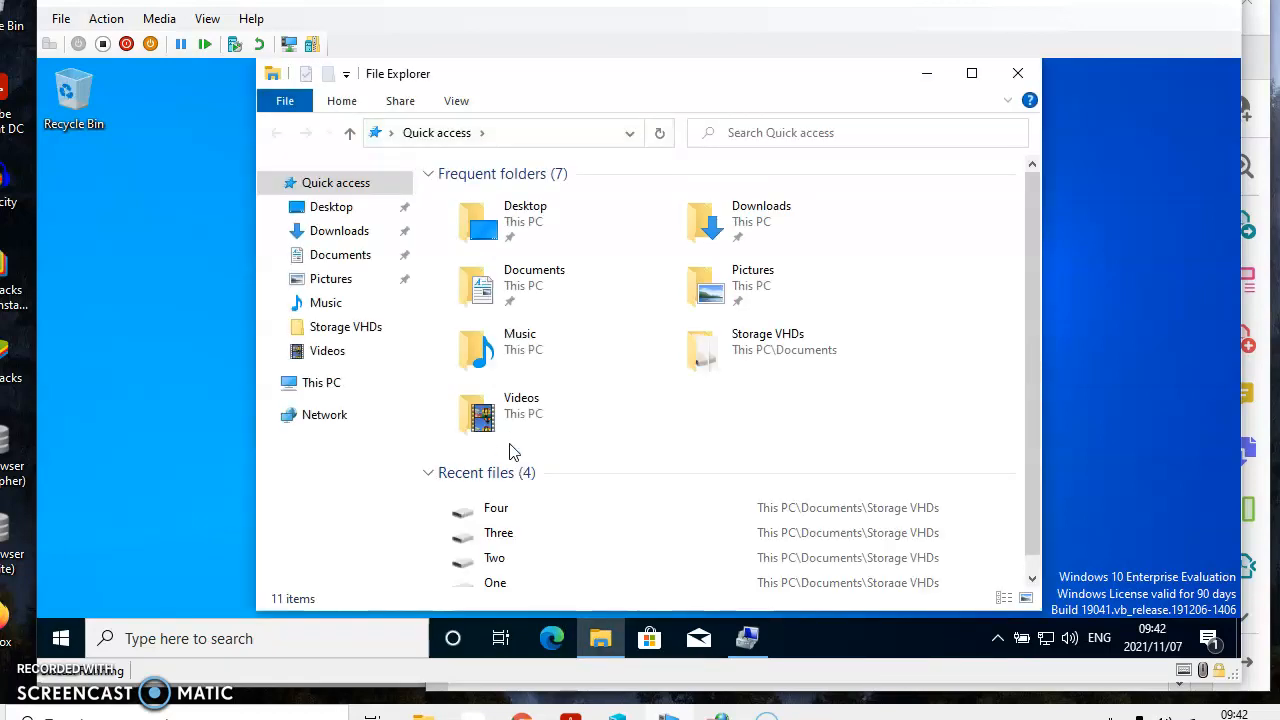
{"action": "left_click", "coordinate": [307, 388]}
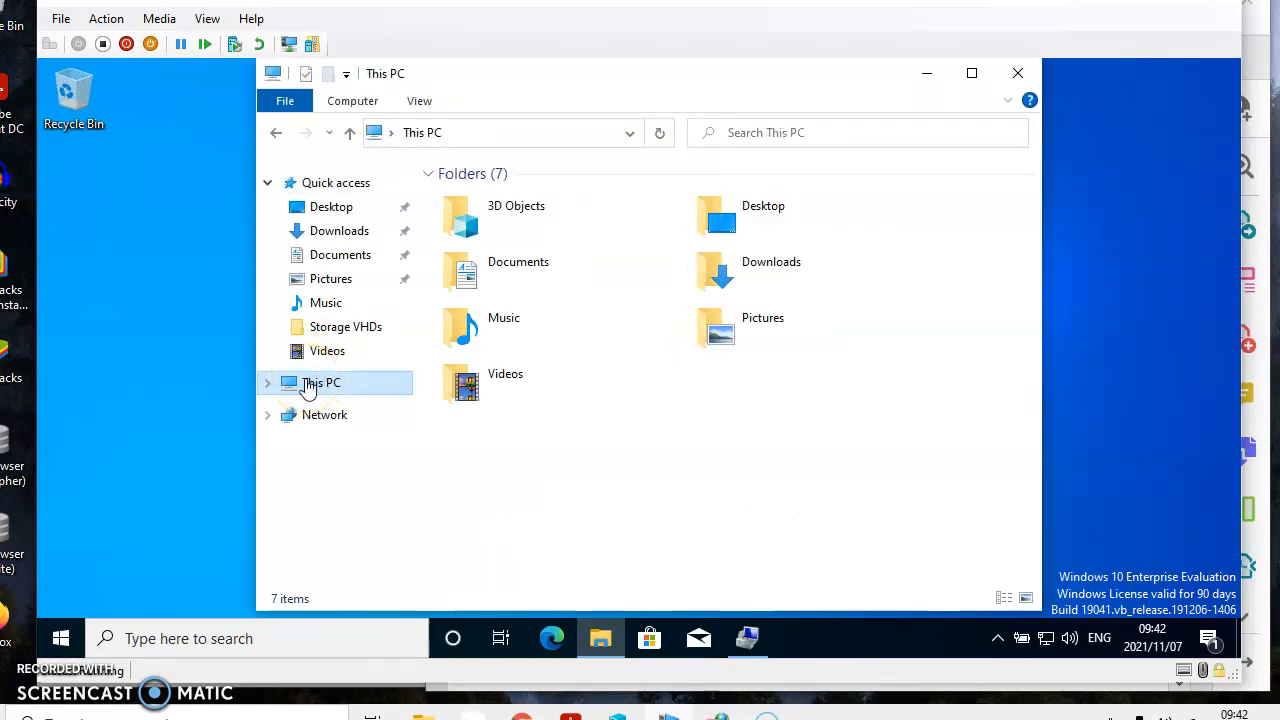
{"action": "left_click", "coordinate": [972, 75]}
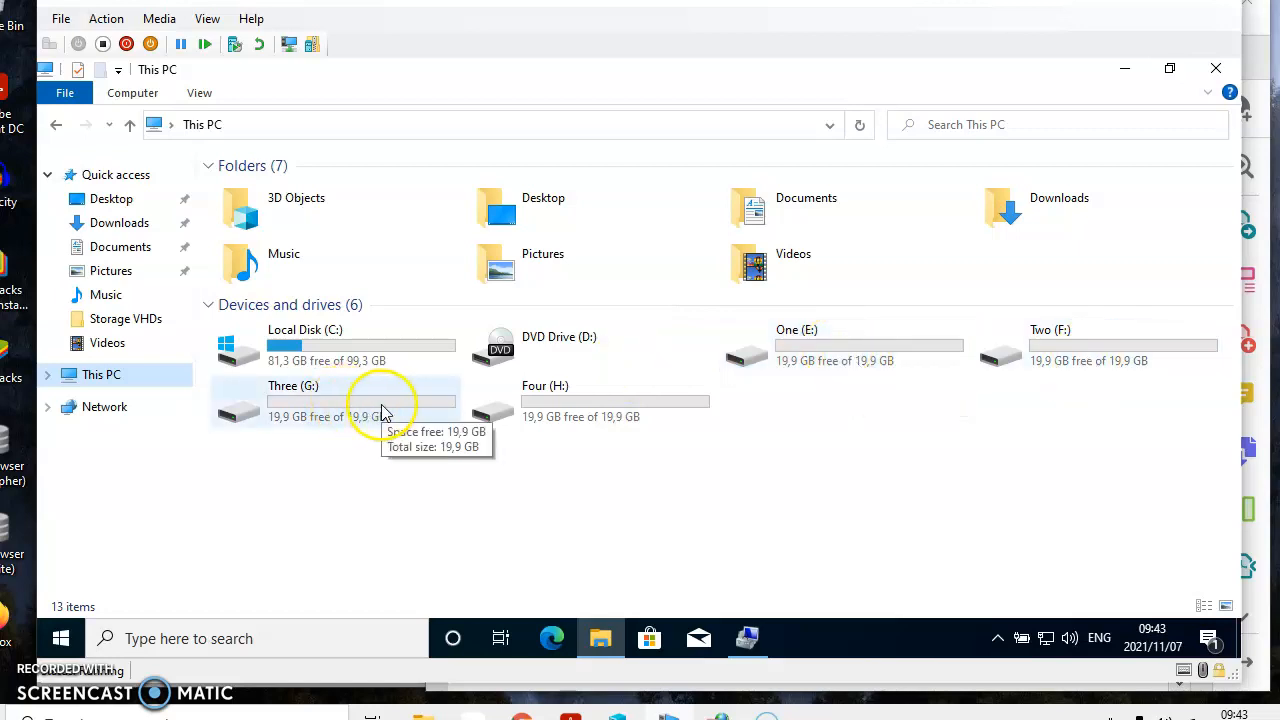
{"action": "left_click", "coordinate": [1127, 69]}
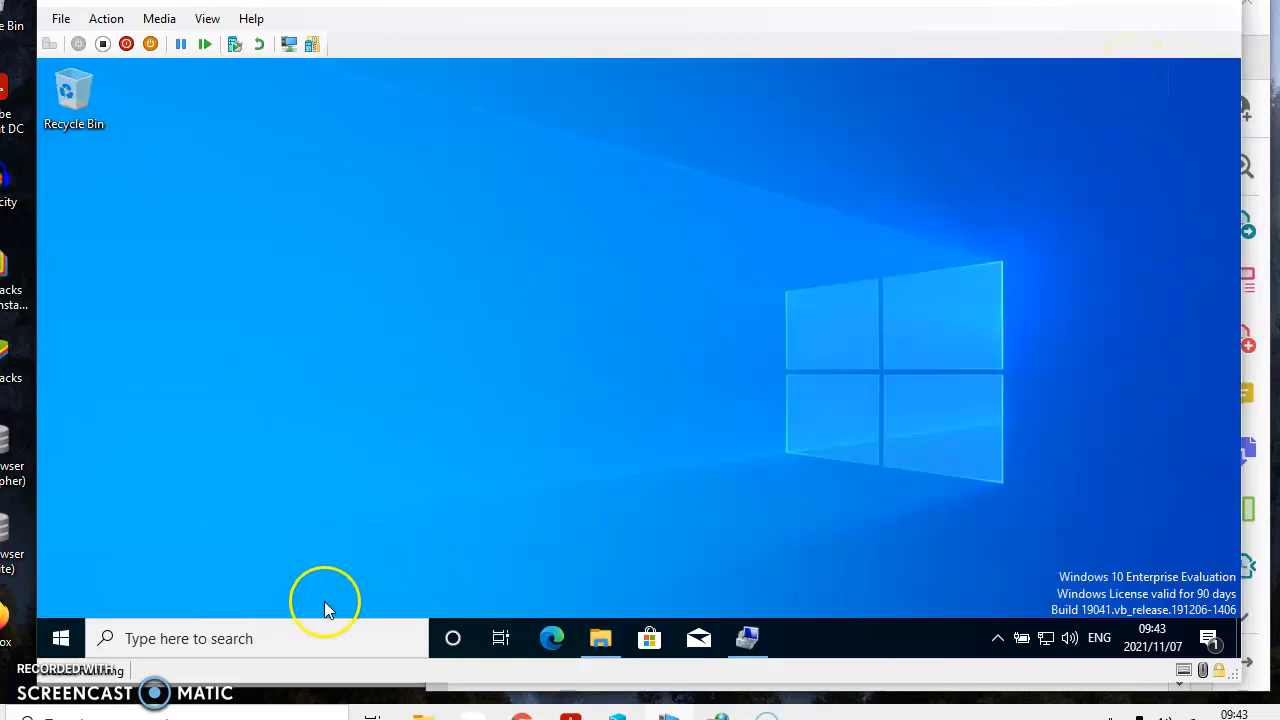
Step: Close Computer Management, search Windows for control panel and open the Control Panel app
{"action": "left_click", "coordinate": [750, 640]}
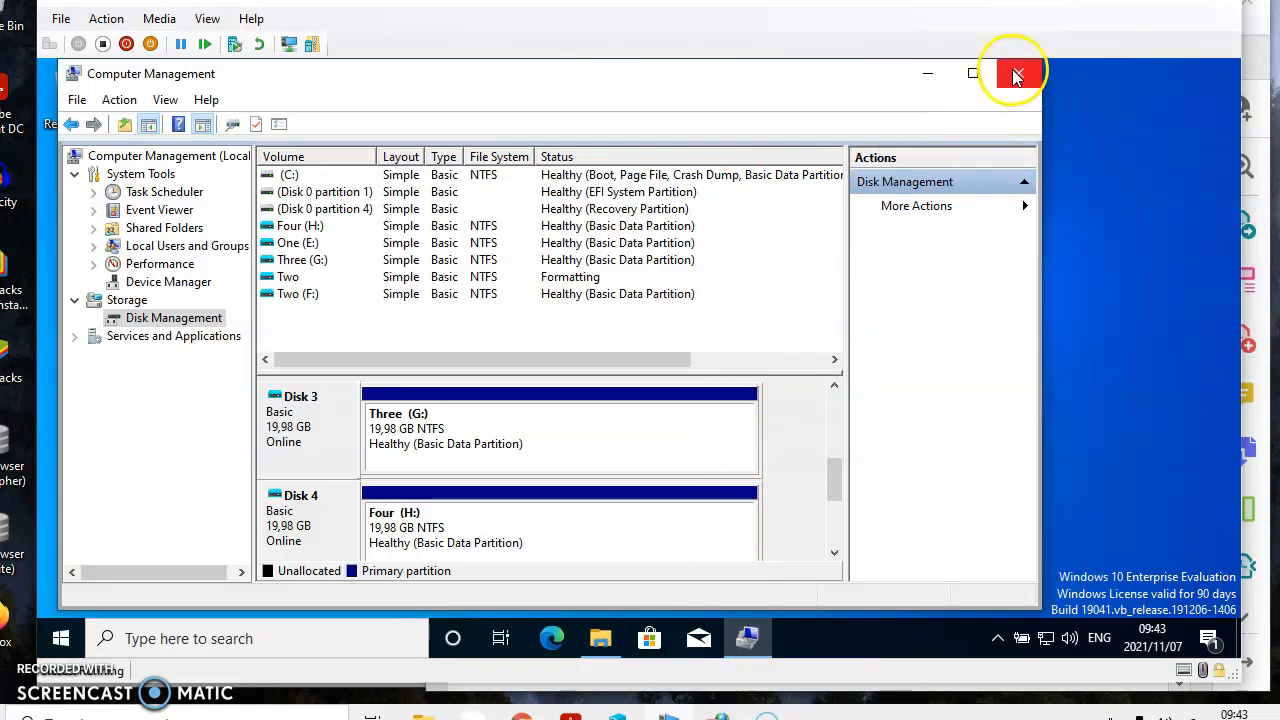
{"action": "left_click", "coordinate": [1019, 72]}
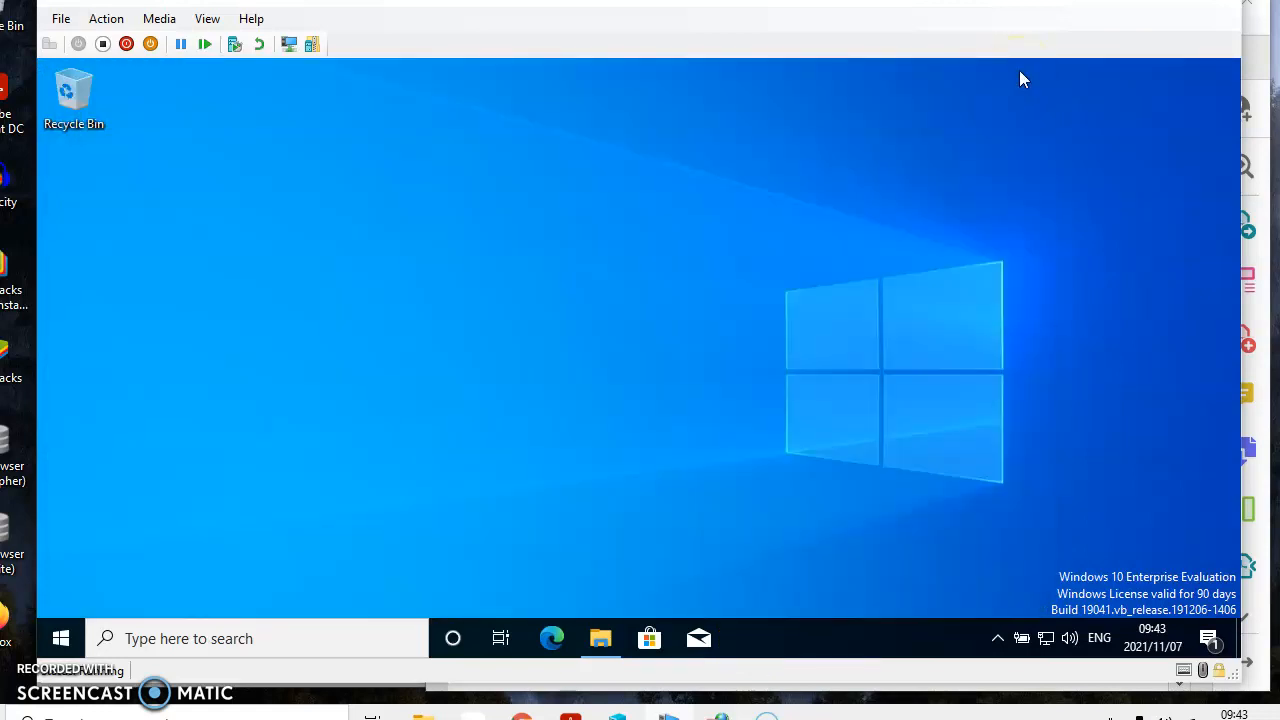
{"action": "left_click", "coordinate": [221, 638]}
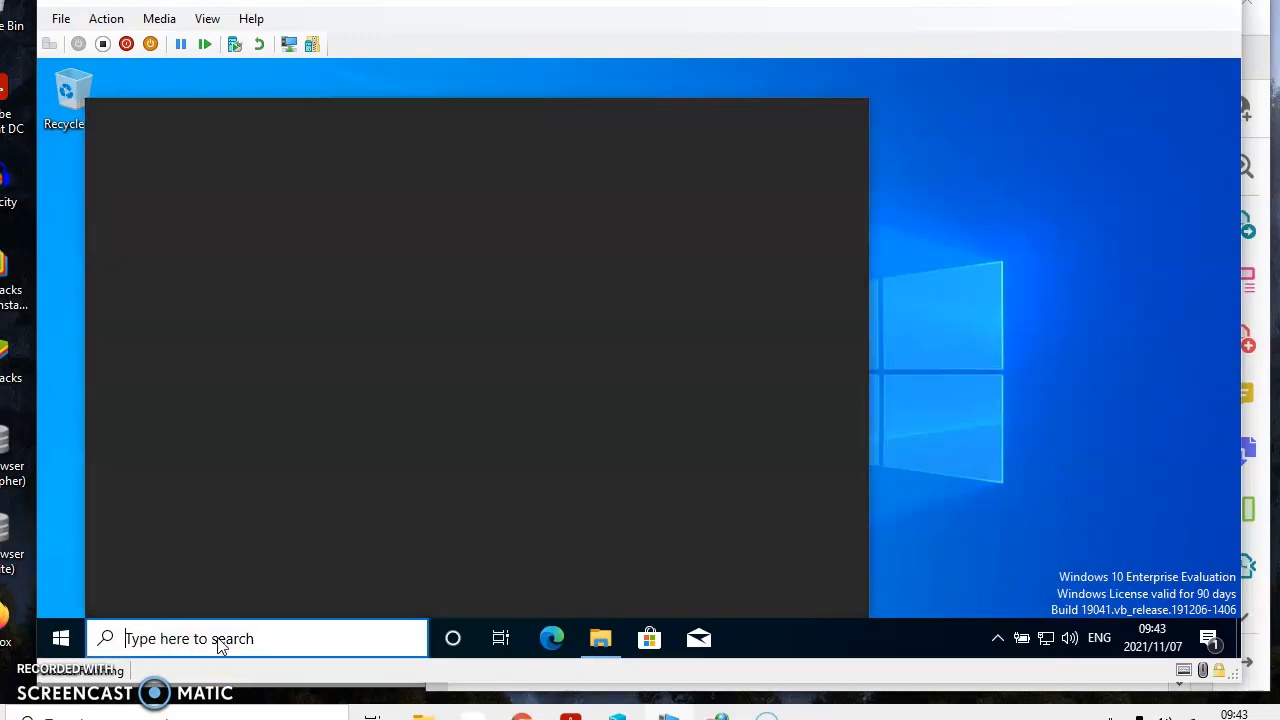
{"action": "type", "text": "control panel"}
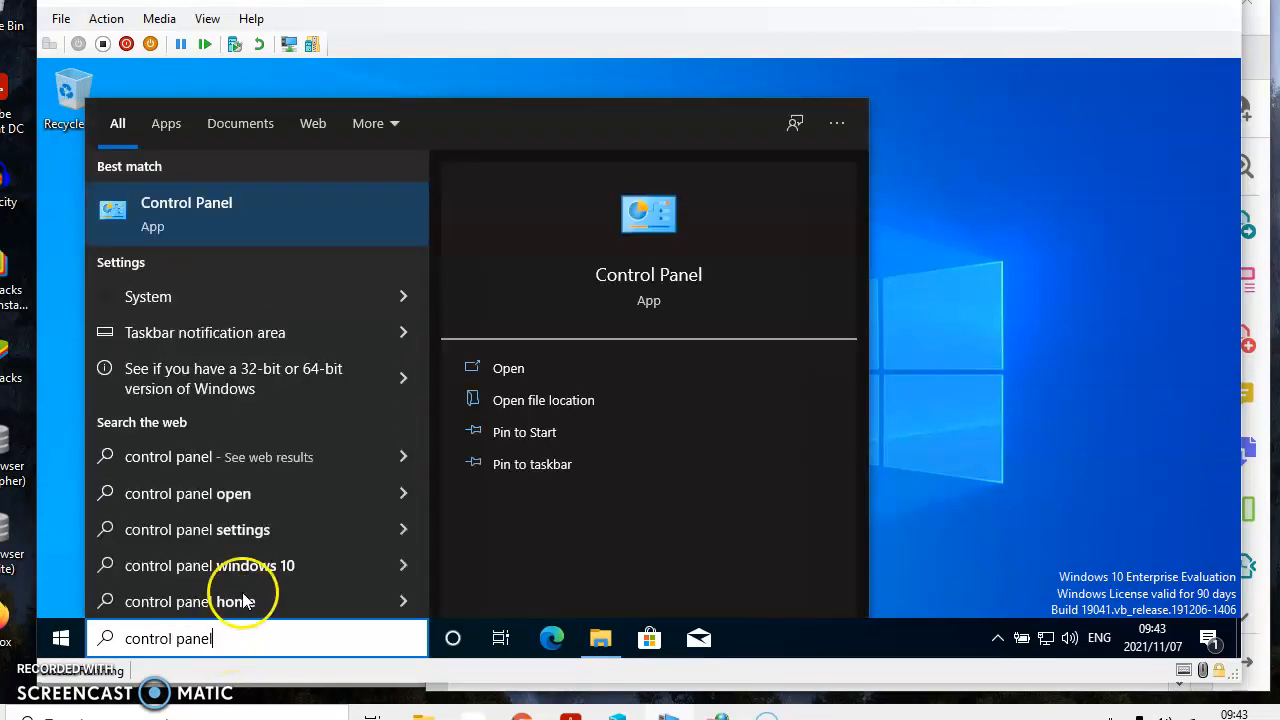
{"action": "left_click", "coordinate": [205, 203]}
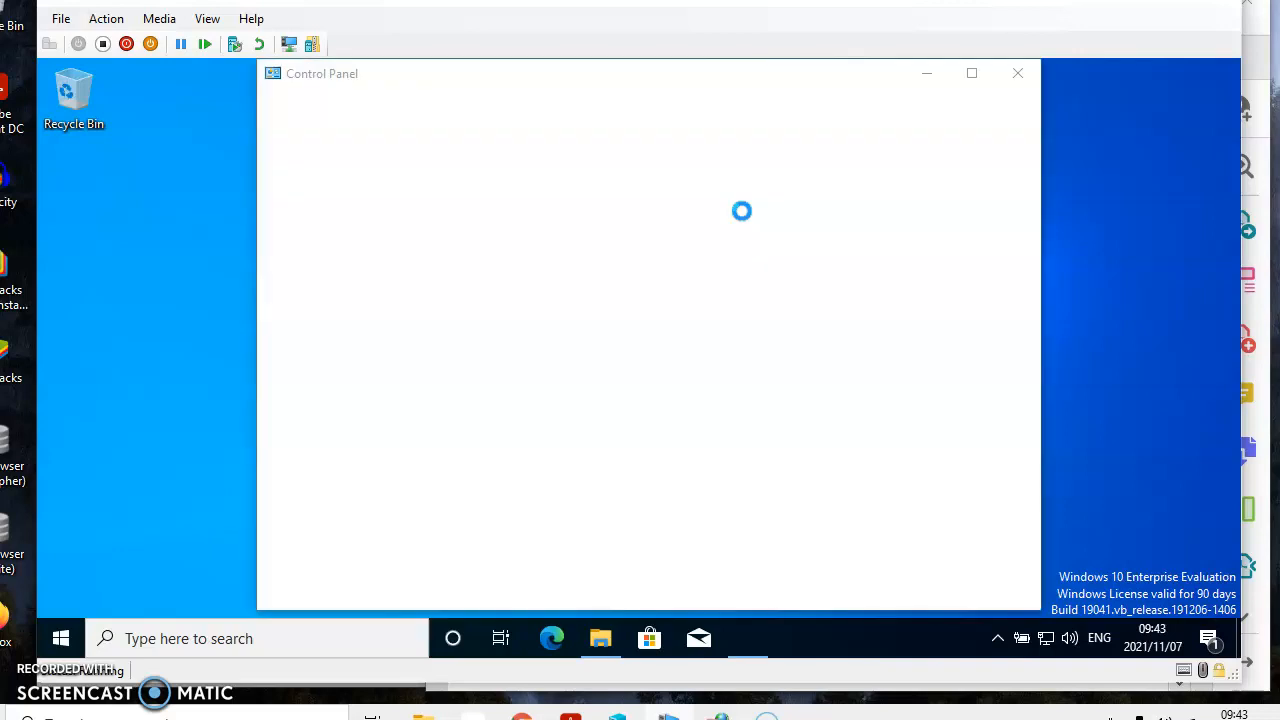
{"action": "left_click", "coordinate": [580, 232]}
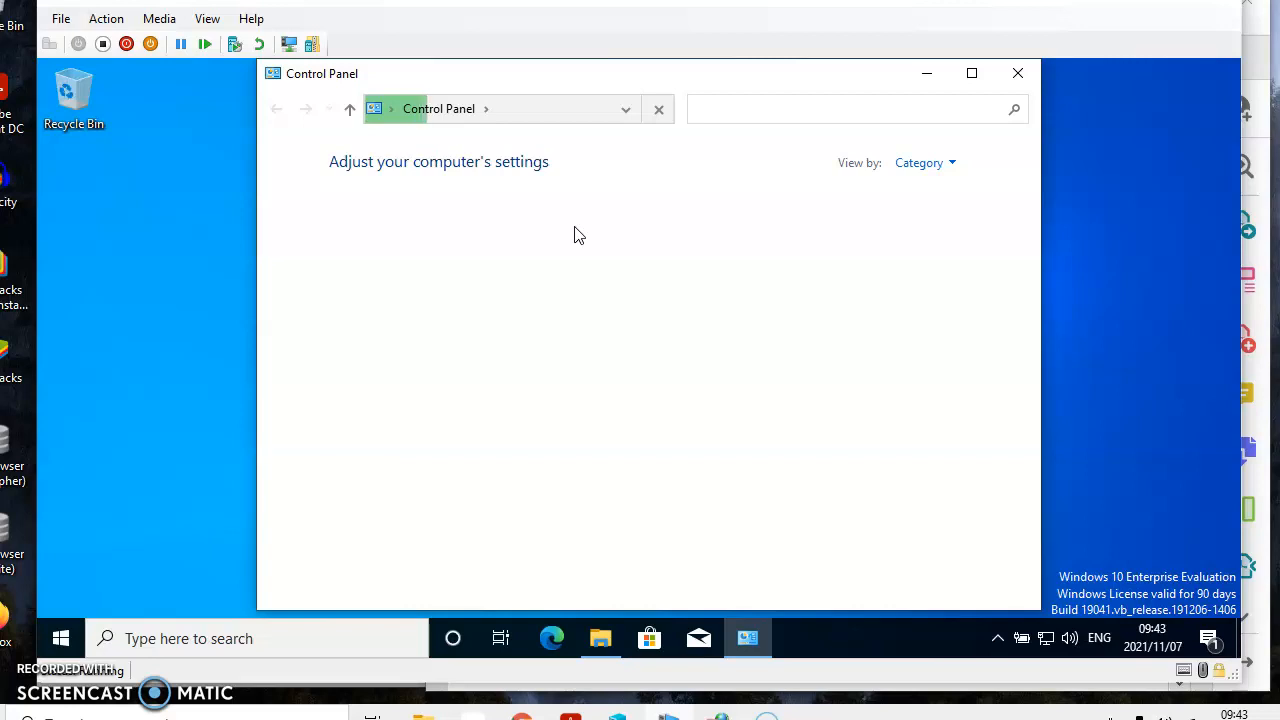
Step: Search Control Panel for storage, open Storage Spaces, and start creating a new pool and storage space, allowing the administrator prompt
{"action": "left_click", "coordinate": [823, 106]}
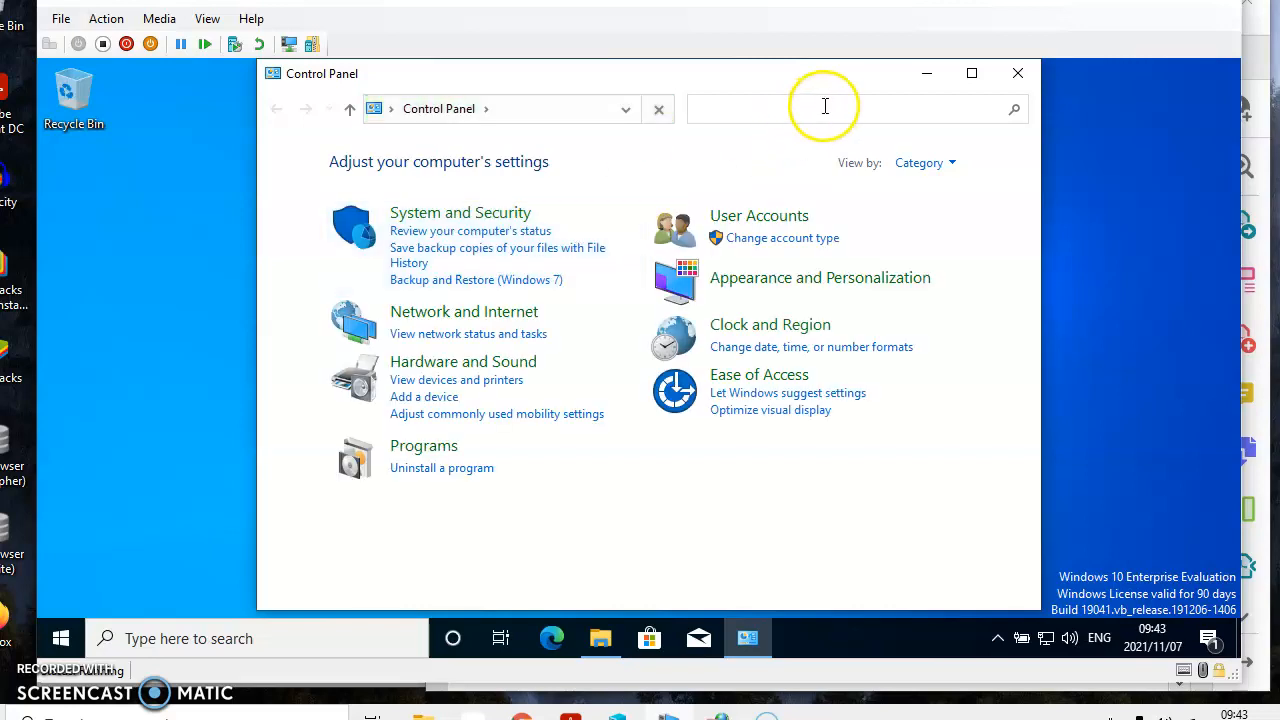
{"action": "type", "text": "stor"}
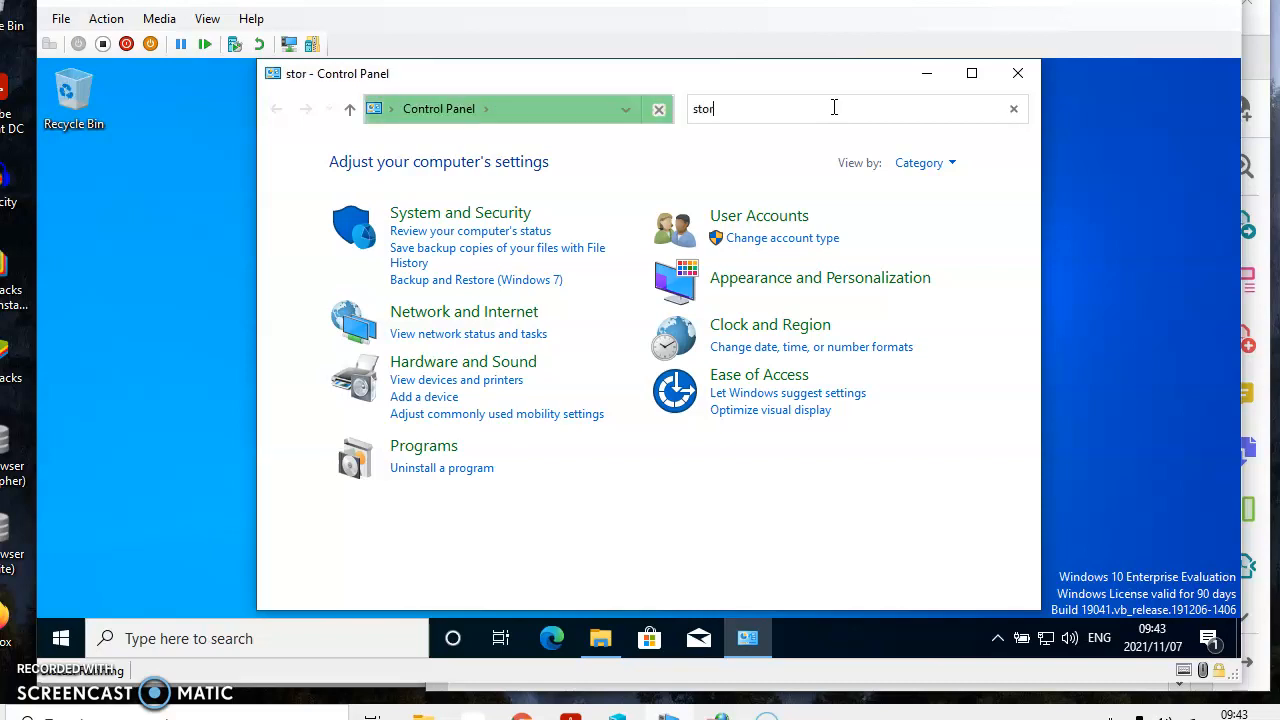
{"action": "type", "text": "age"}
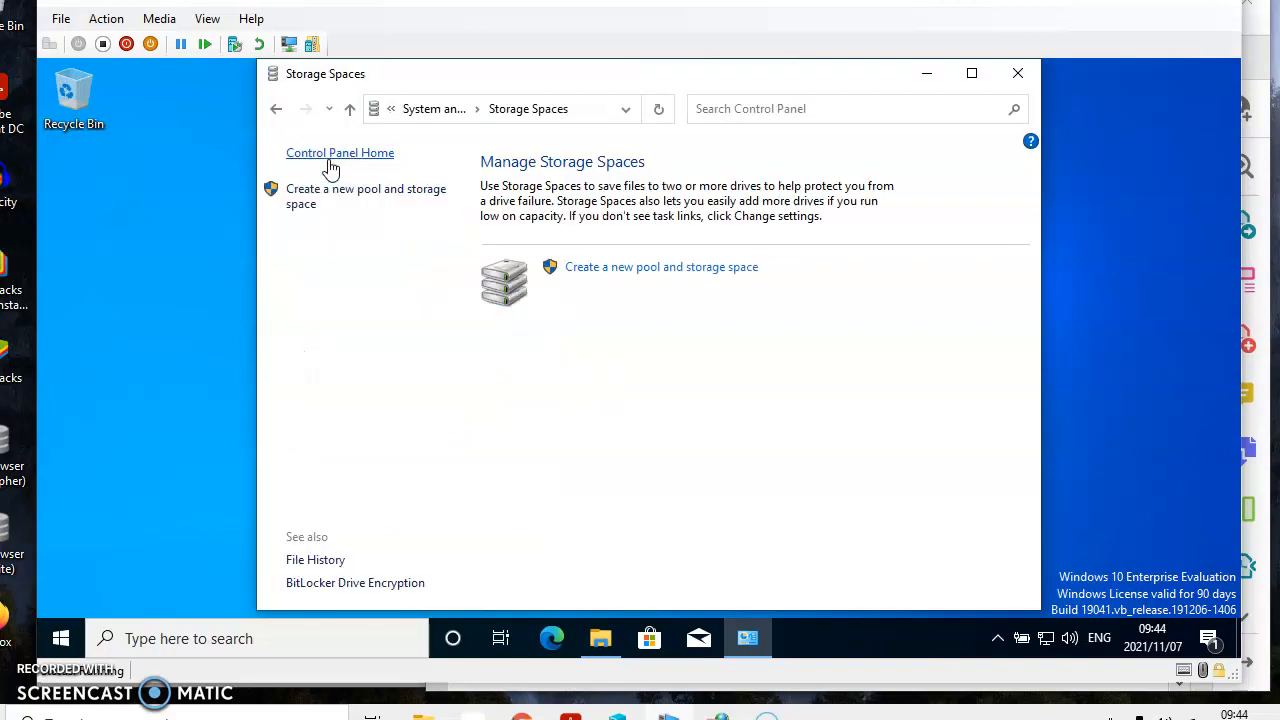
{"action": "left_click", "coordinate": [598, 280]}
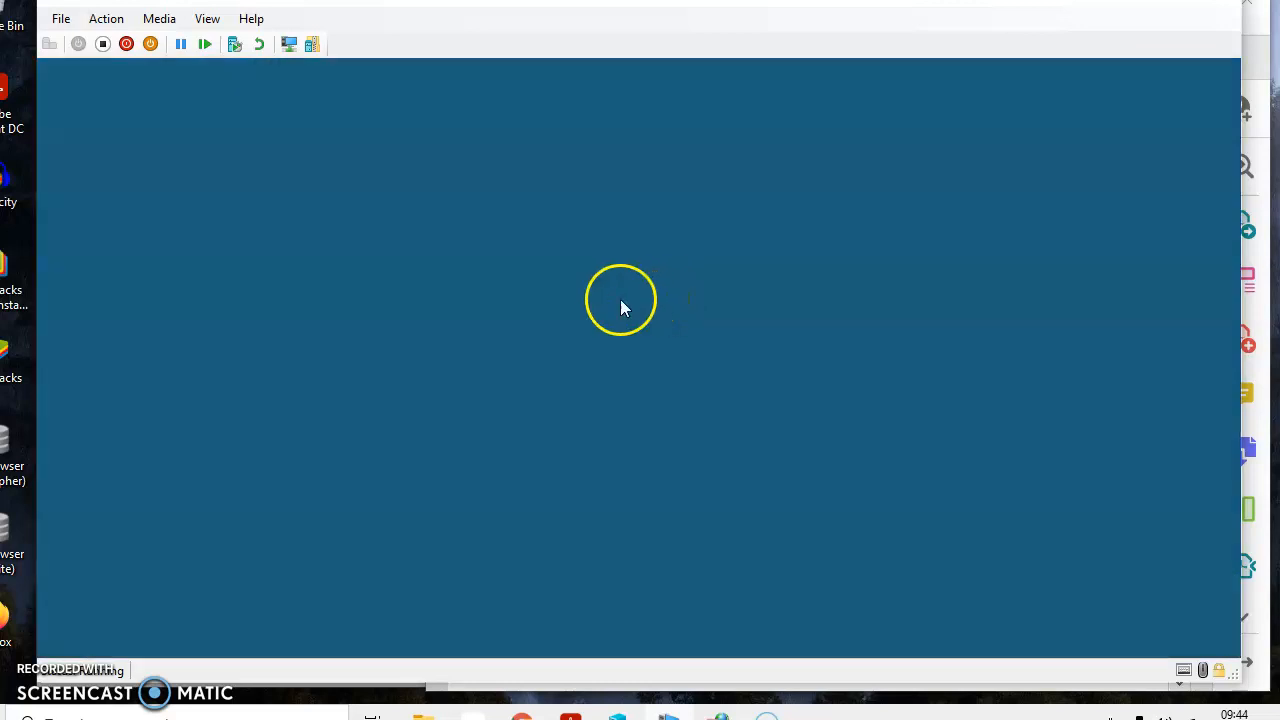
{"action": "left_click", "coordinate": [551, 472]}
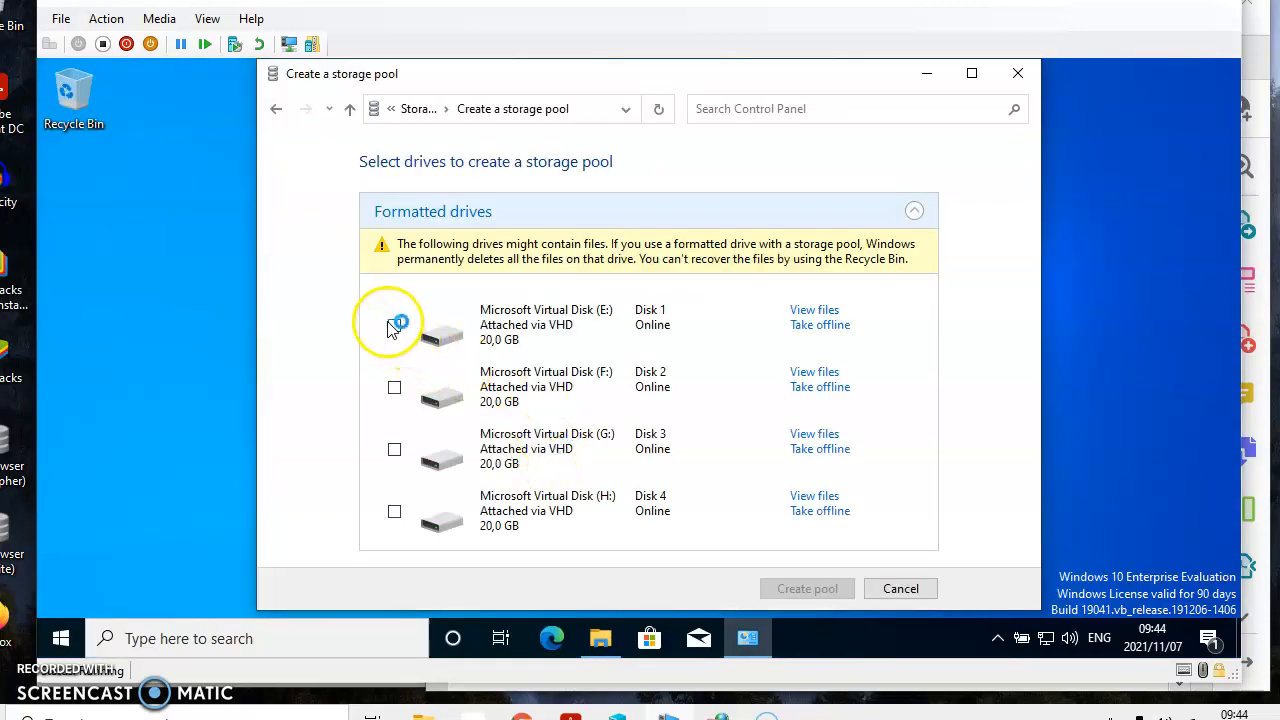
Step: Select the virtual disks Disk 1 (E:), Disk 2 (F:) and Disk 3 (G:) and create the storage pool from them
{"action": "left_click", "coordinate": [394, 327]}
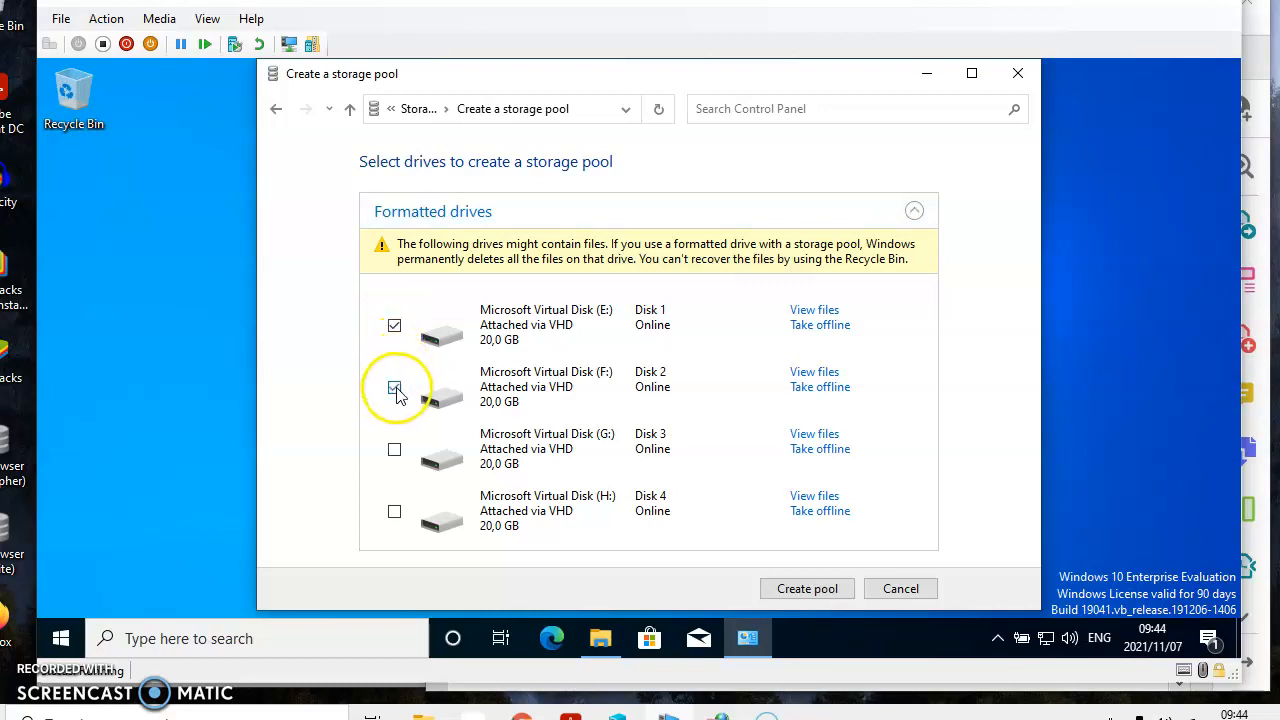
{"action": "left_click", "coordinate": [393, 450]}
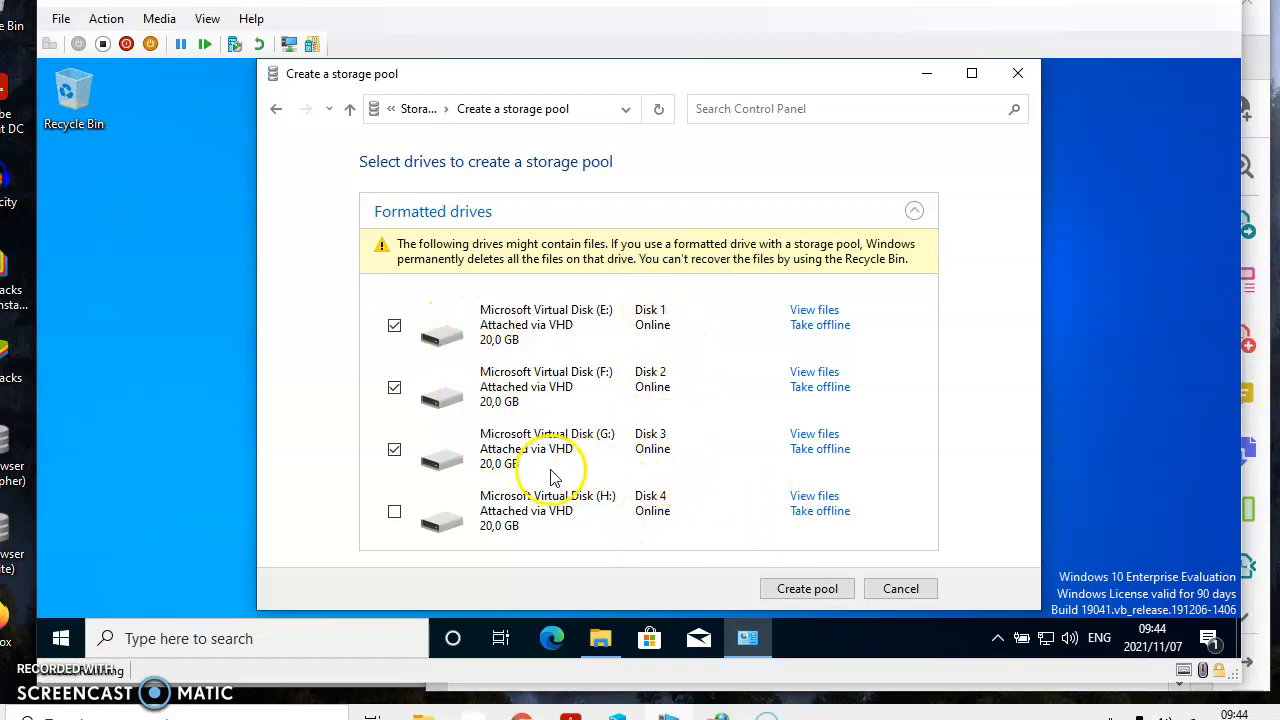
{"action": "left_click", "coordinate": [815, 588]}
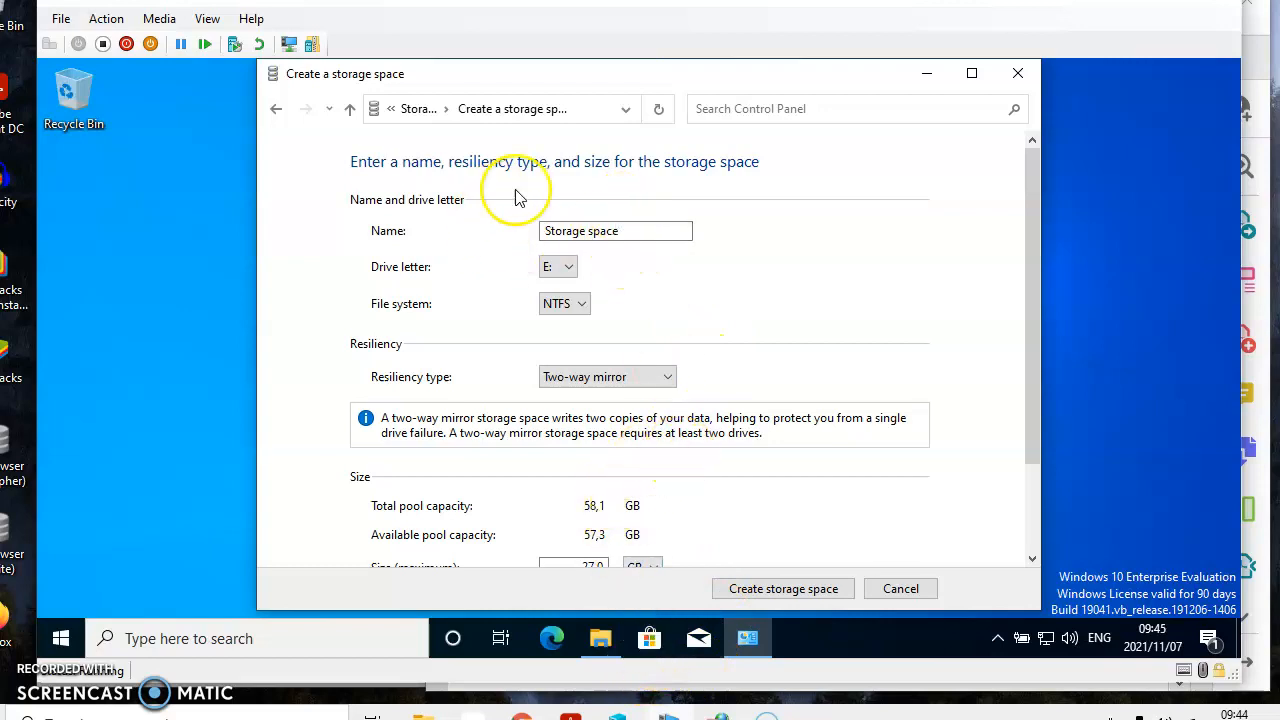
Step: Name the storage space UserData with drive letter E:, and open the resiliency type choices
{"action": "mouse_move", "coordinate": [637, 230]}
{"action": "left_mouse_down"}
{"action": "mouse_move", "coordinate": [552, 221]}
{"action": "mouse_move", "coordinate": [623, 221]}
{"action": "left_mouse_up"}
{"action": "type", "text": "UserData"}
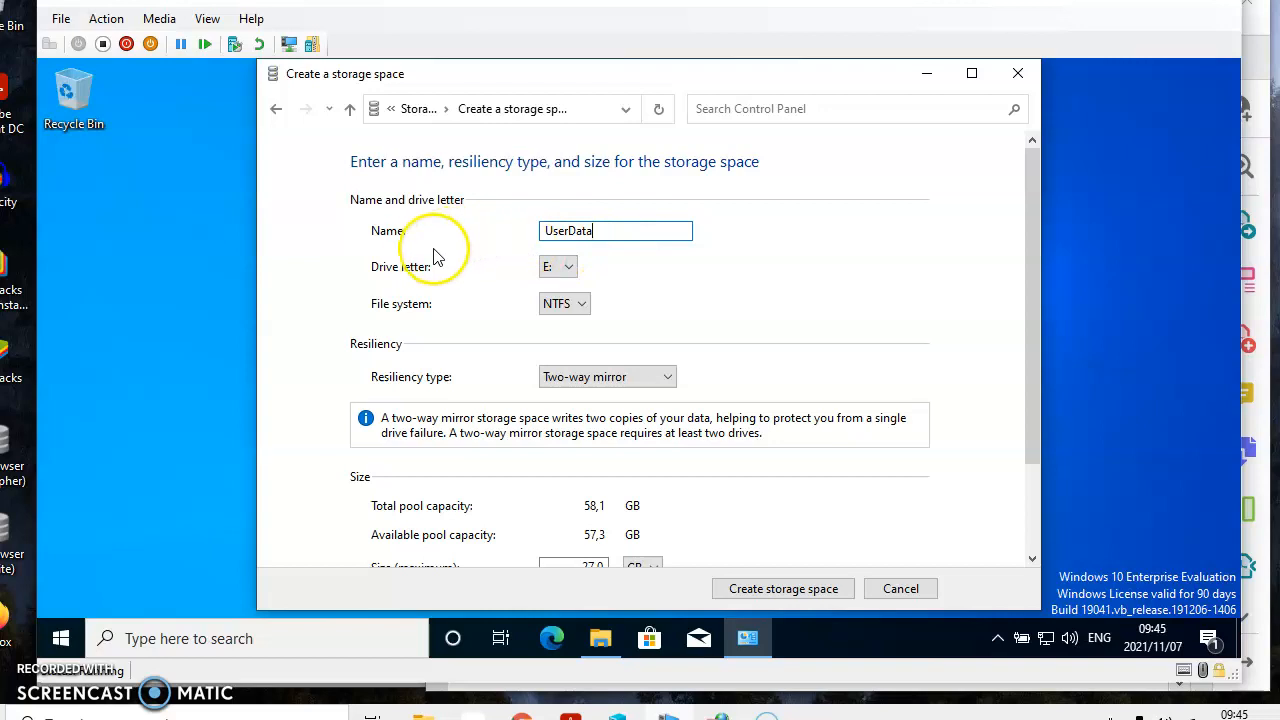
{"action": "left_click", "coordinate": [563, 267]}
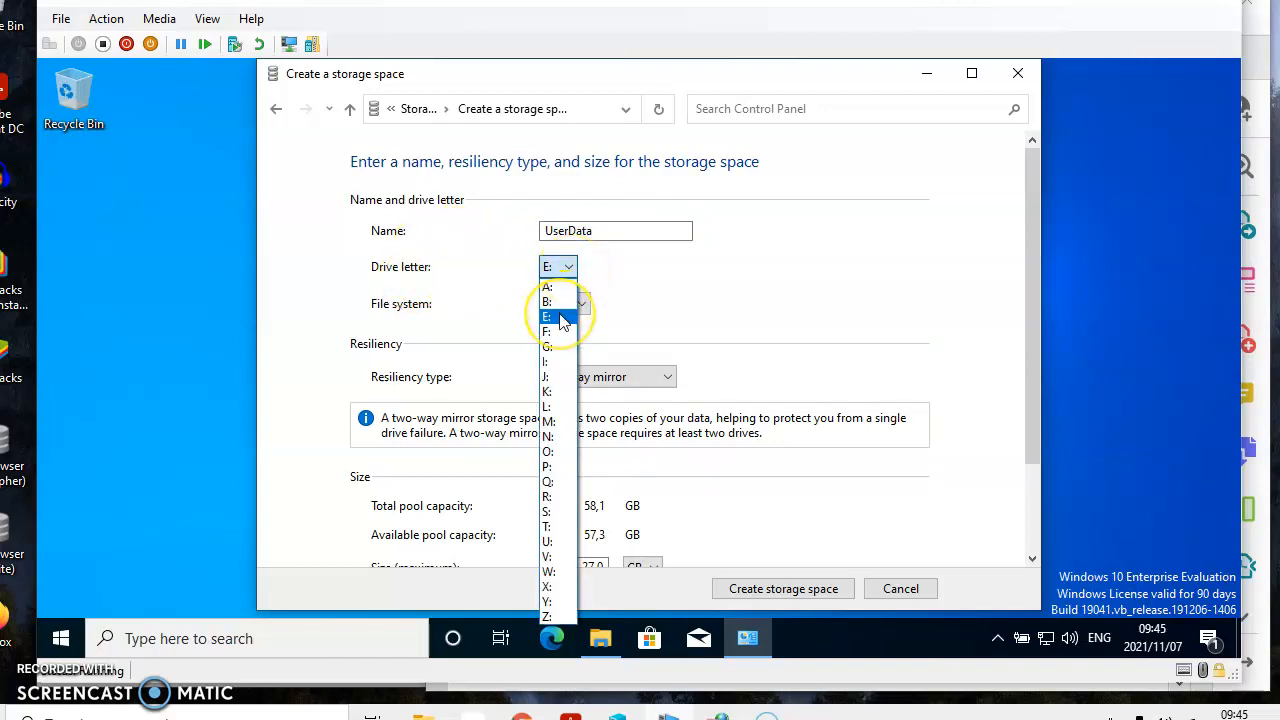
{"action": "left_click", "coordinate": [560, 316]}
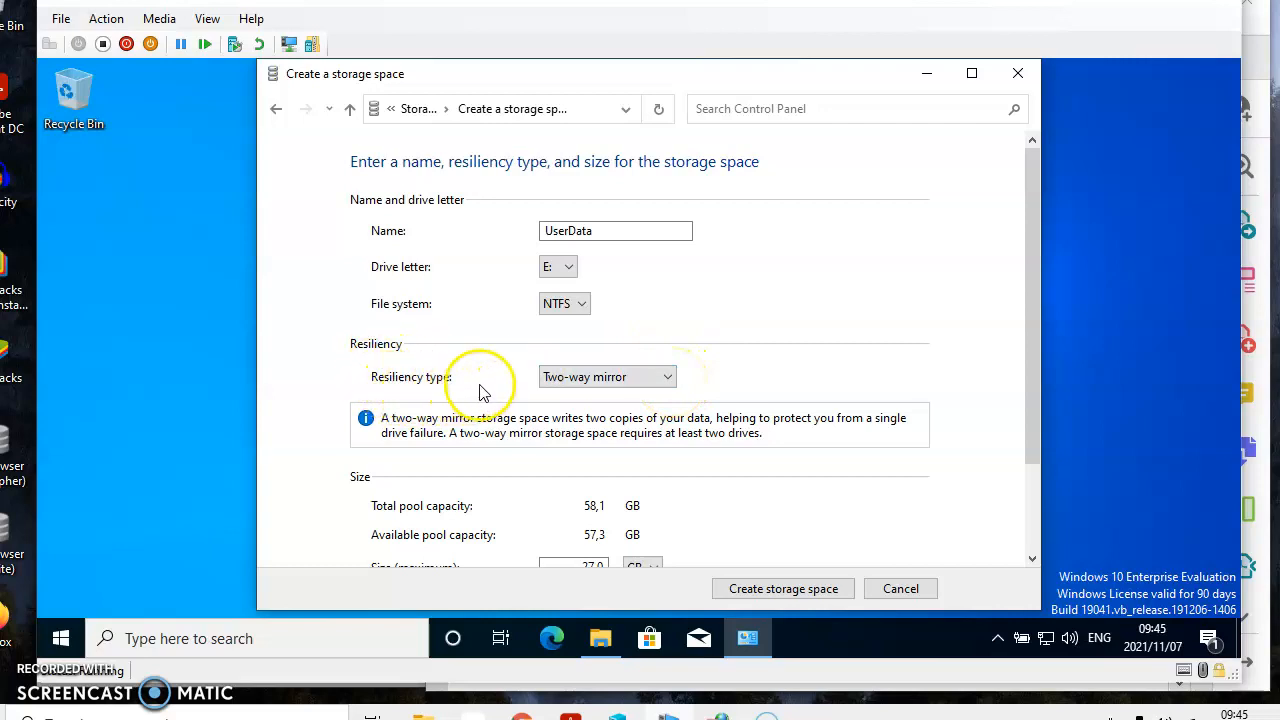
{"action": "left_click", "coordinate": [668, 378]}
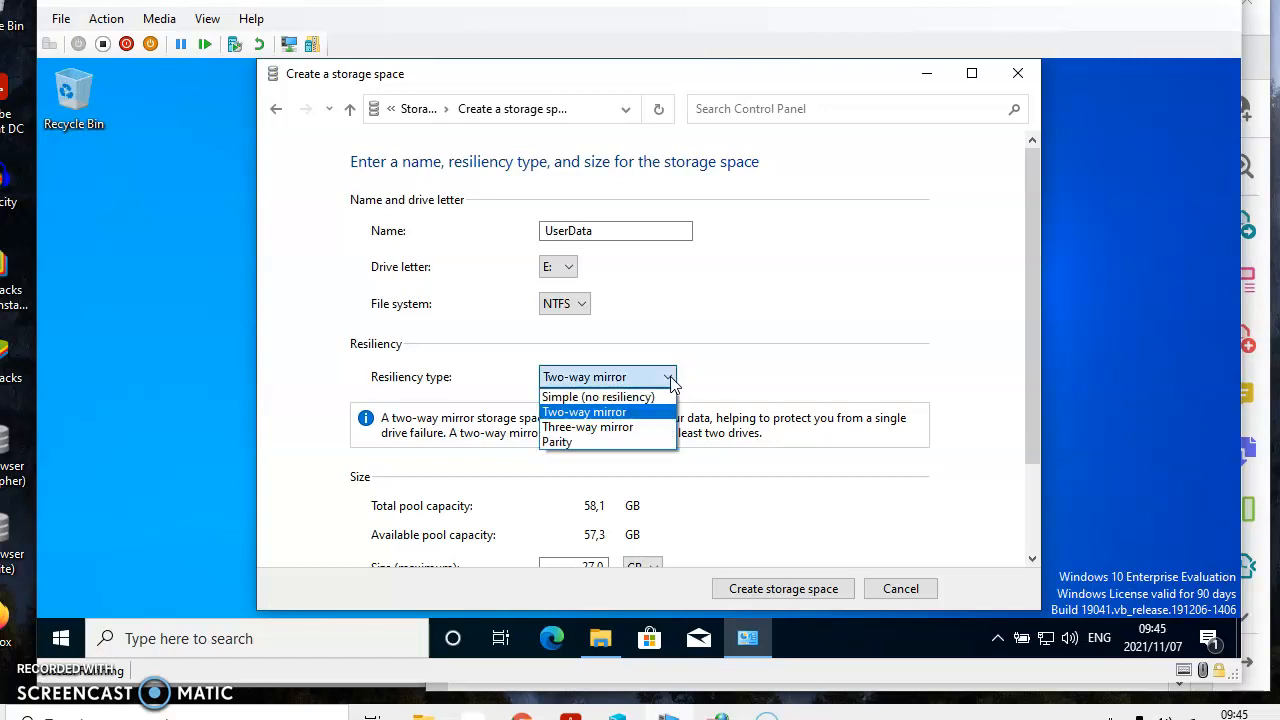
{"action": "left_click_drag", "start_coordinate": [640, 410], "coordinate": [622, 452]}
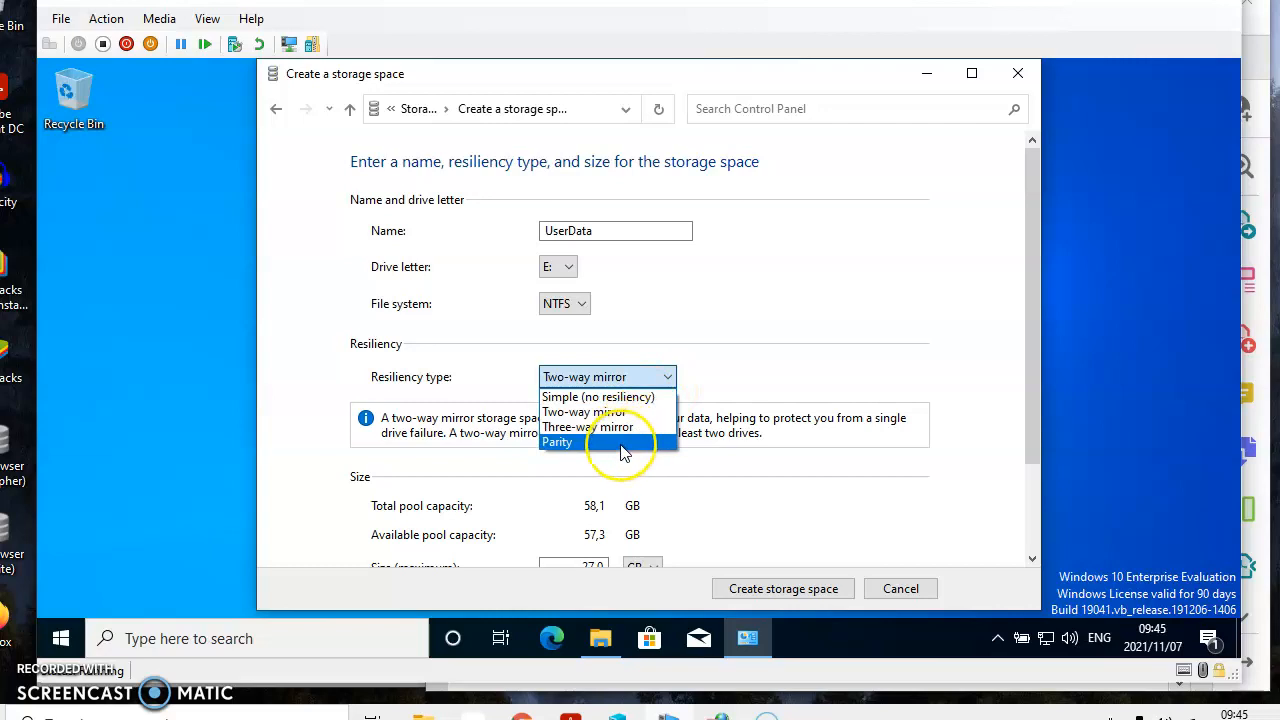